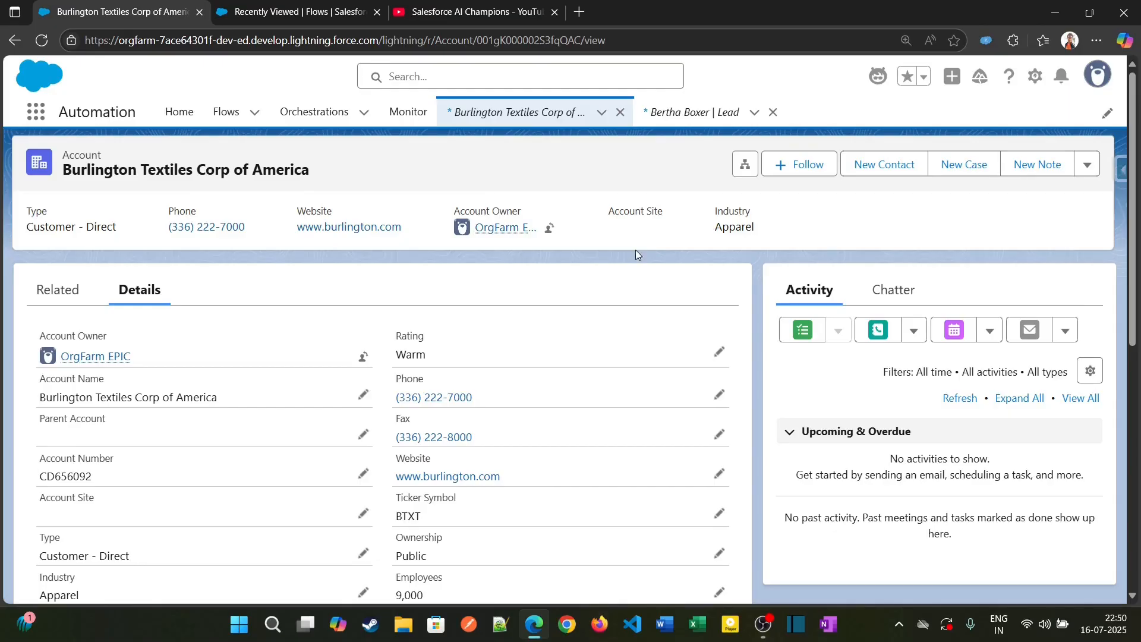
Create a new screen flow from the Flows list
click(292, 12)
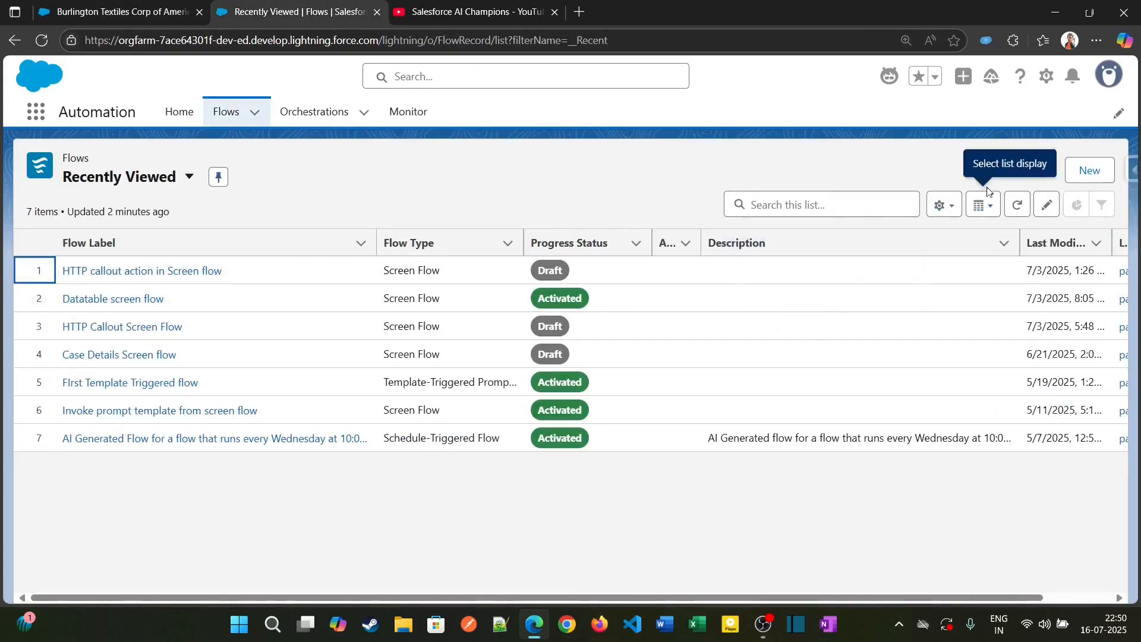
click(1089, 171)
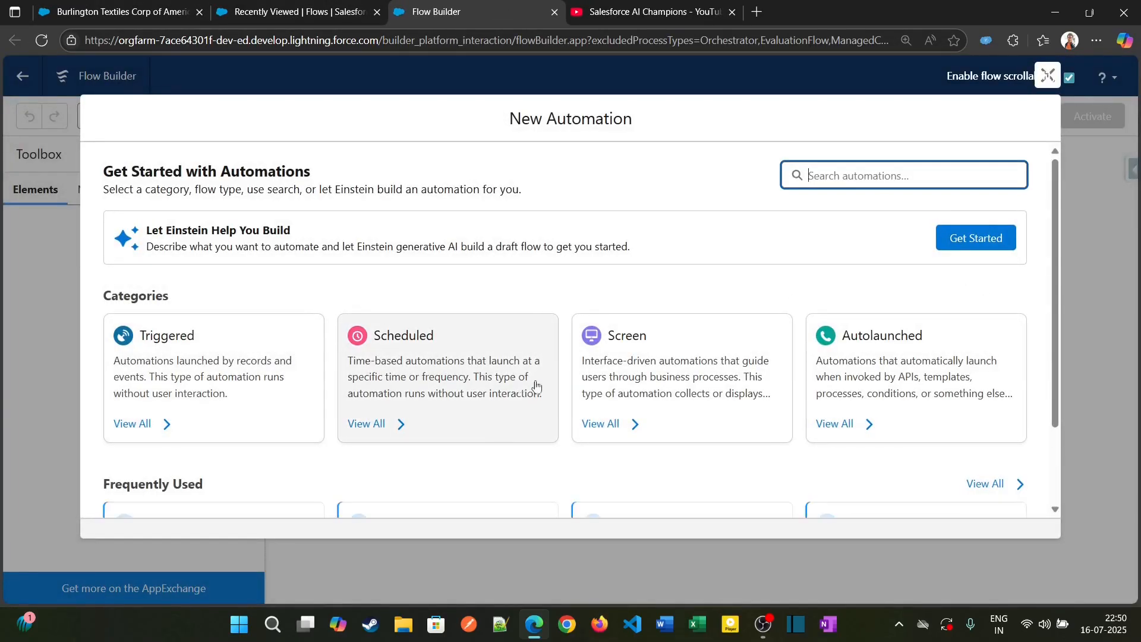
click(647, 336)
click(300, 332)
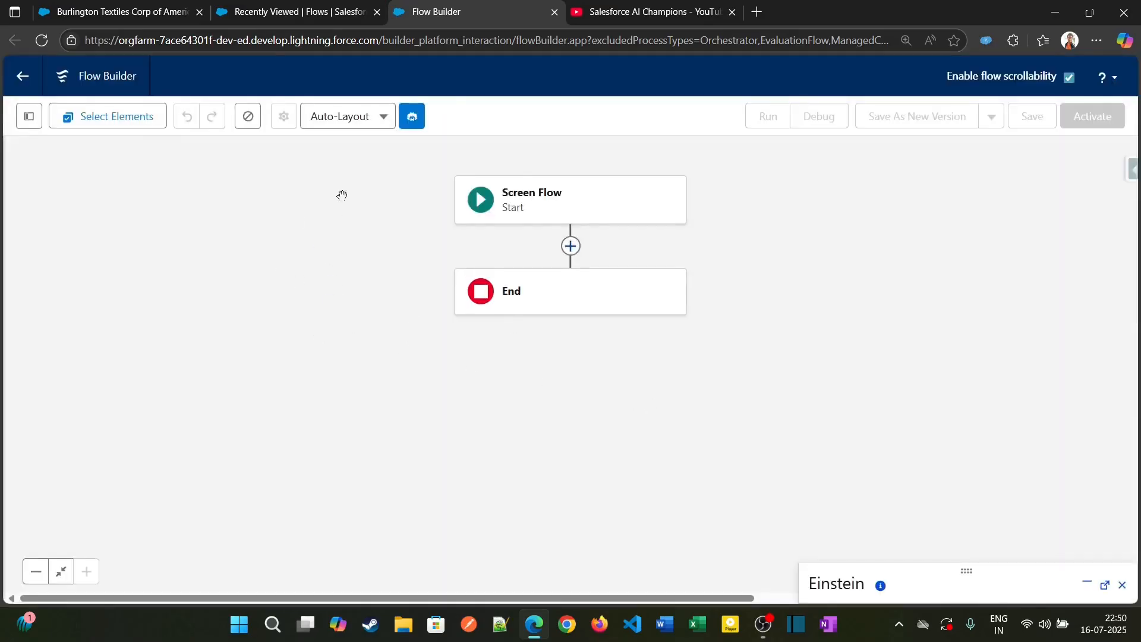
Add a Collection Filter element after the flow's start, leaving its settings empty for now
click(570, 247)
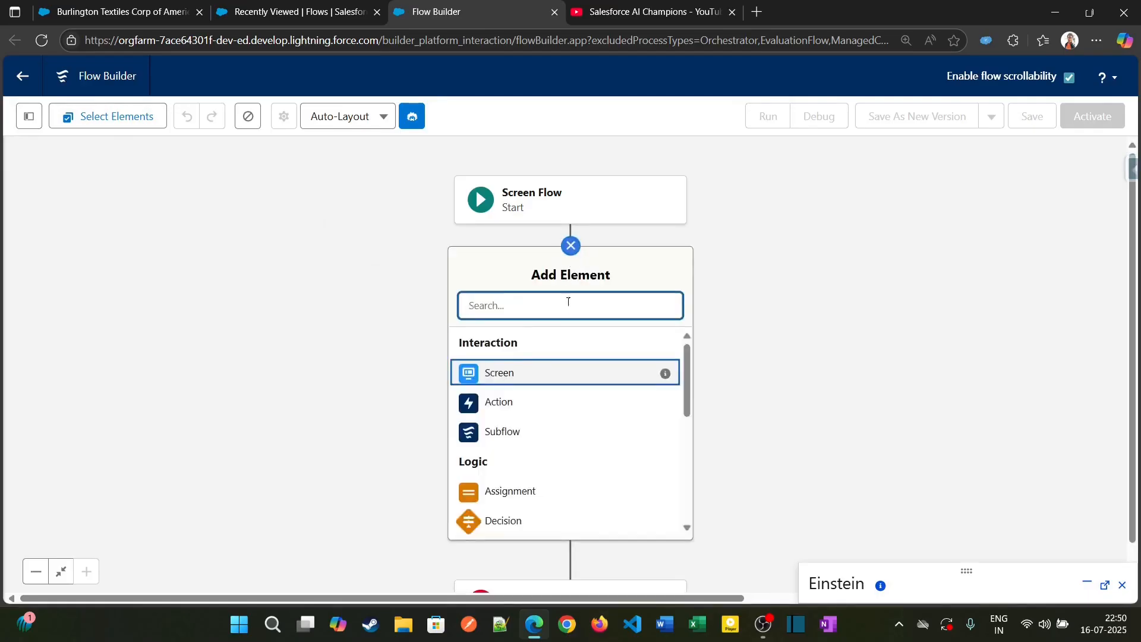
text(fil)
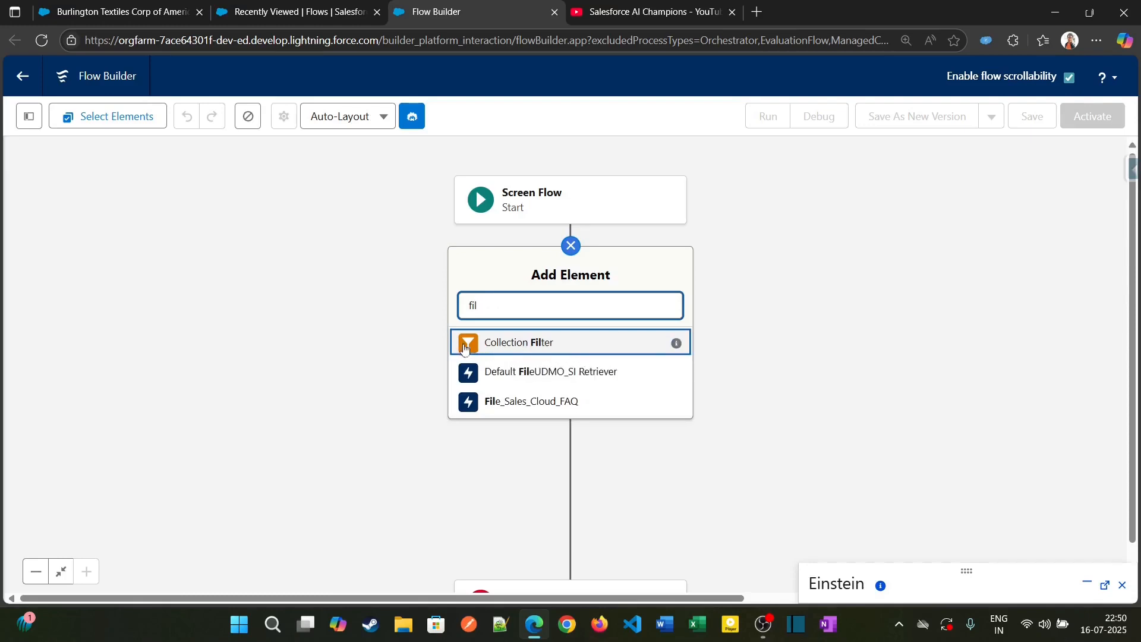
click(538, 351)
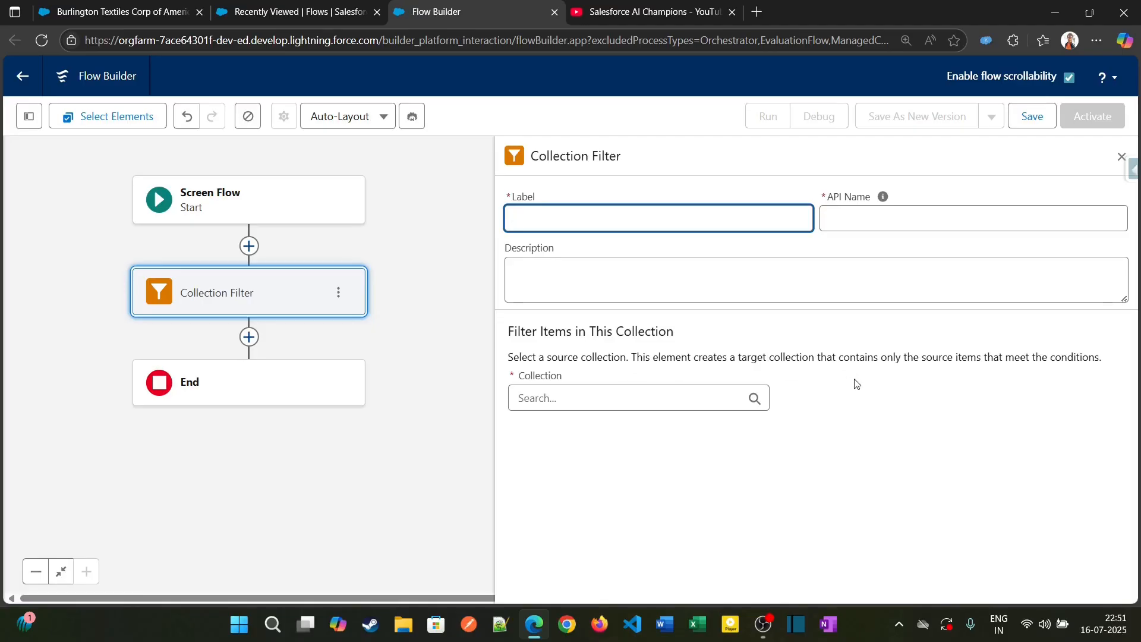
click(1121, 157)
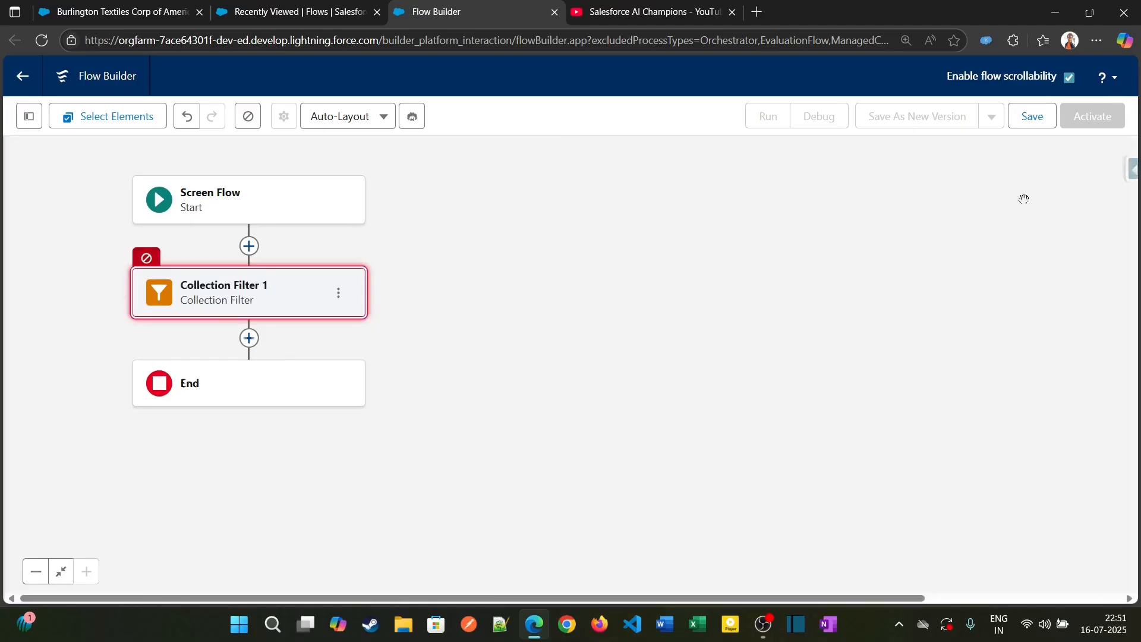
Insert a Get Records element between the start and the collection filter, and label it "Get accs"
click(249, 245)
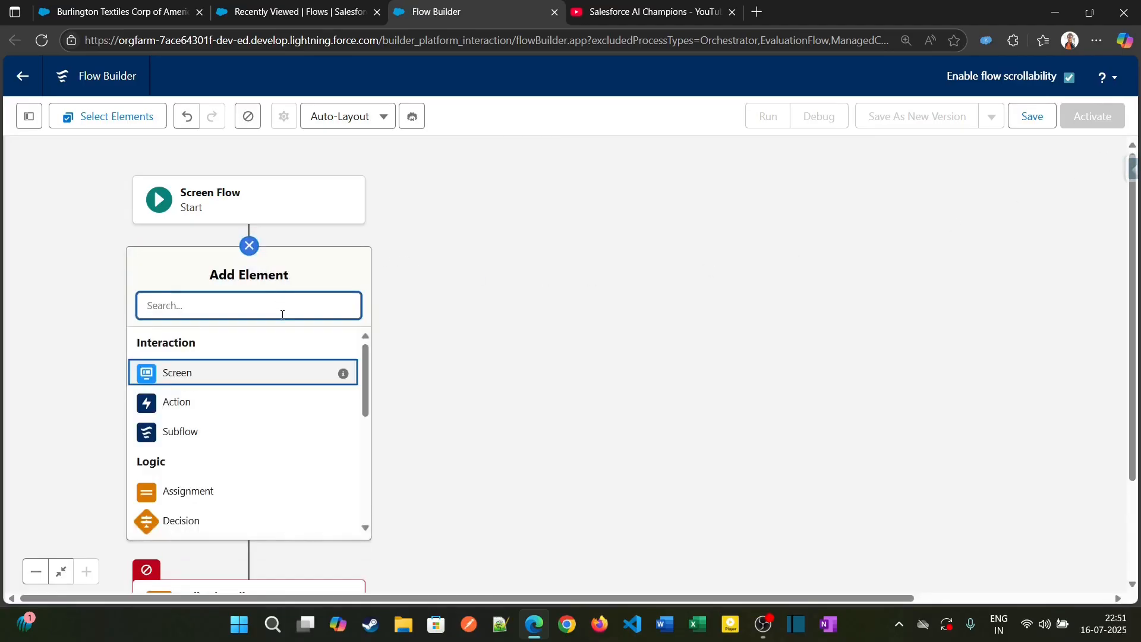
text(get)
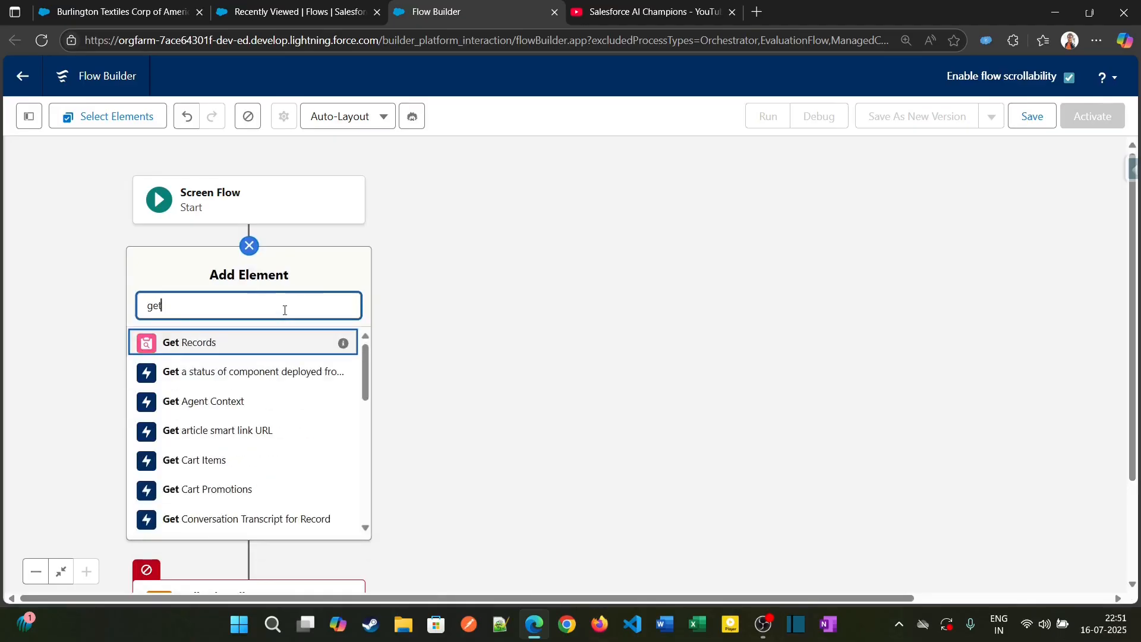
click(230, 351)
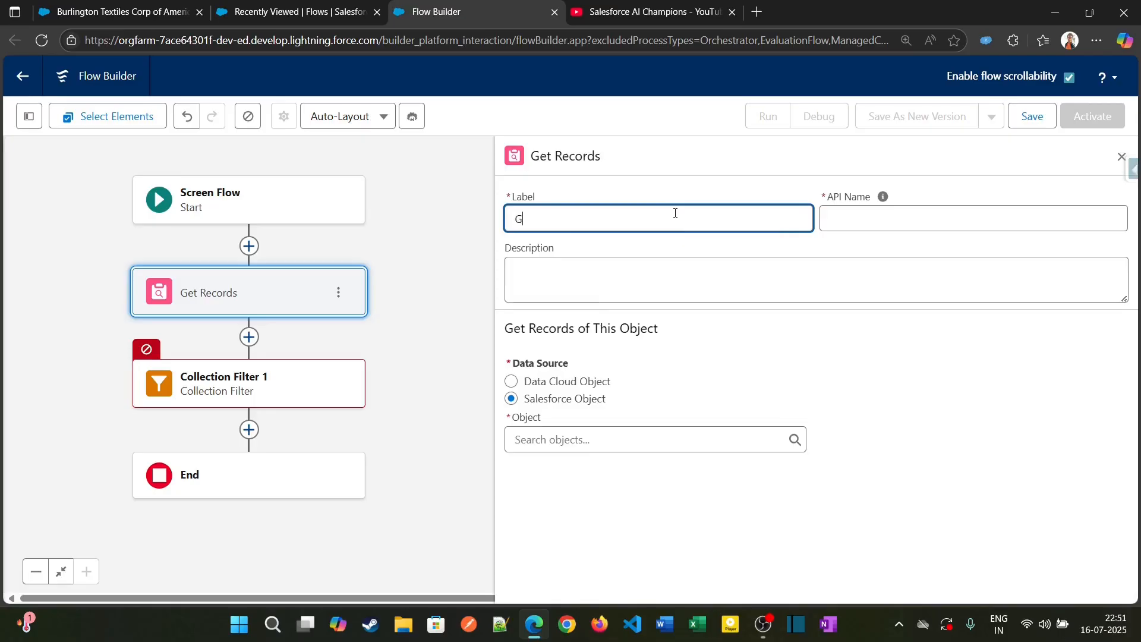
text(et accs)
click(884, 196)
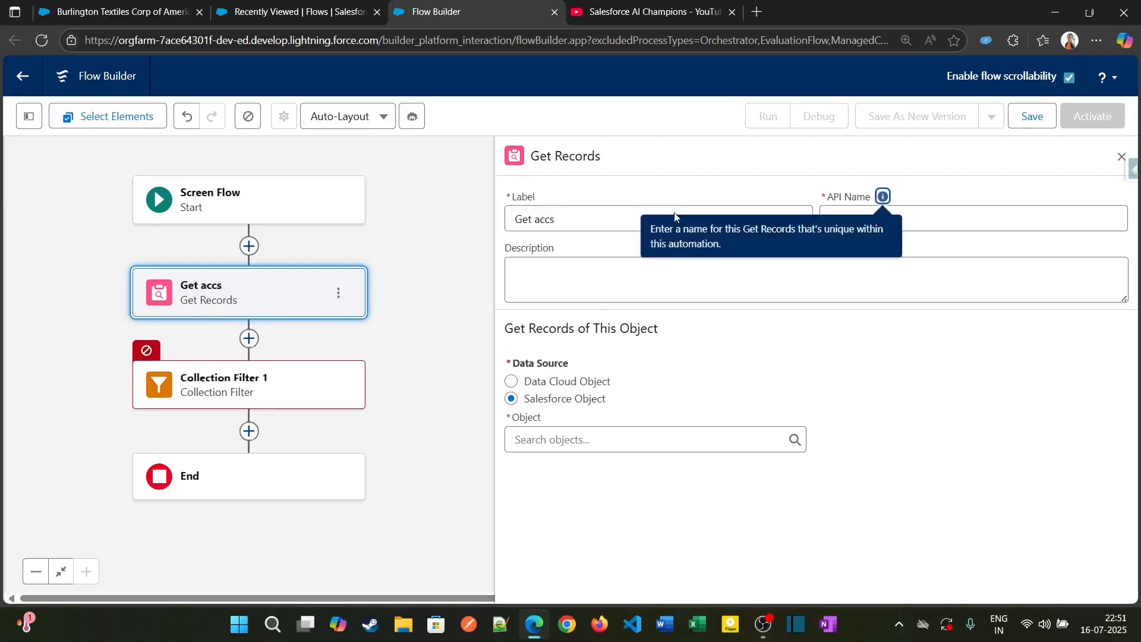
Set Account as the object whose records the "Get accs" element retrieves
click(566, 439)
text(a)
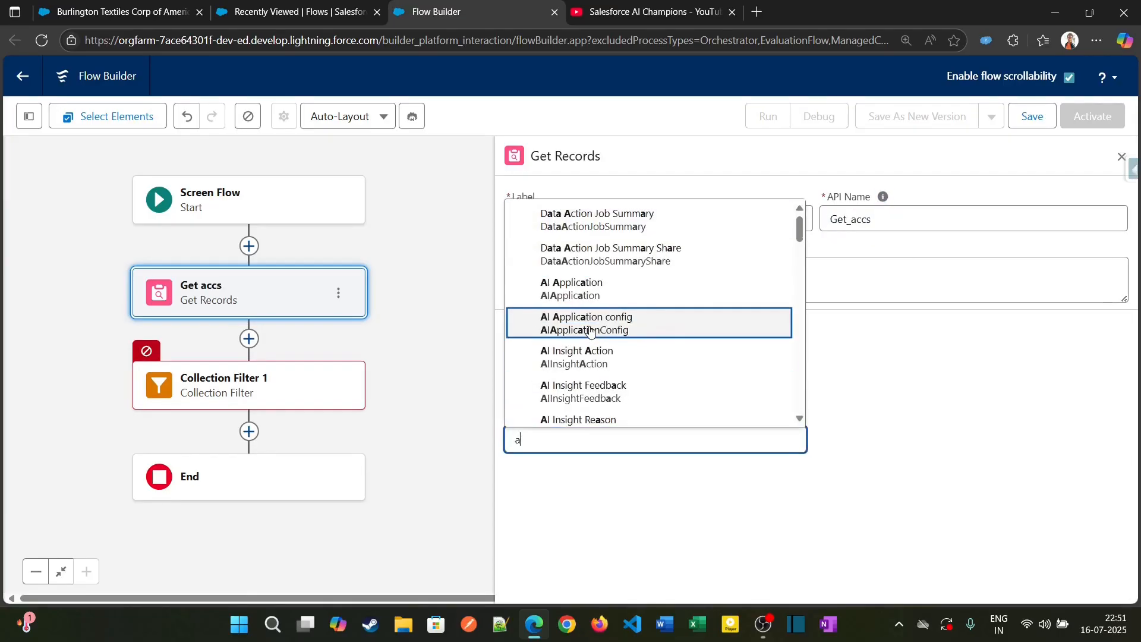
text(cc)
click(573, 259)
Filter the retrieved accounts to those with Annual Revenue Greater Than or Equal to 200000
scroll(617, 482, down, 3)
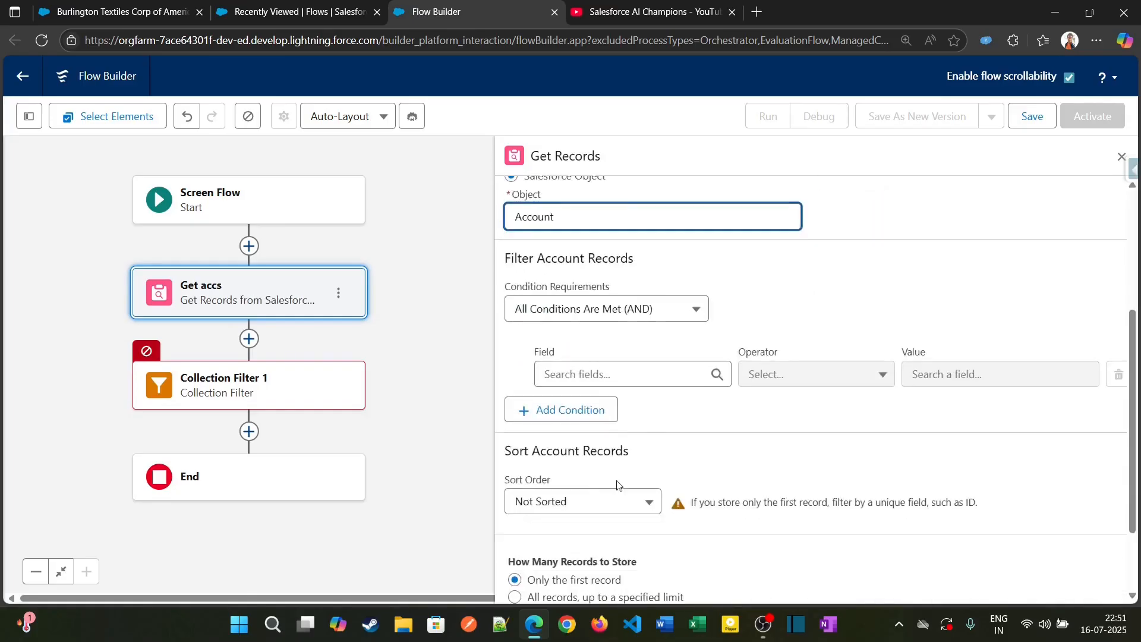
click(593, 381)
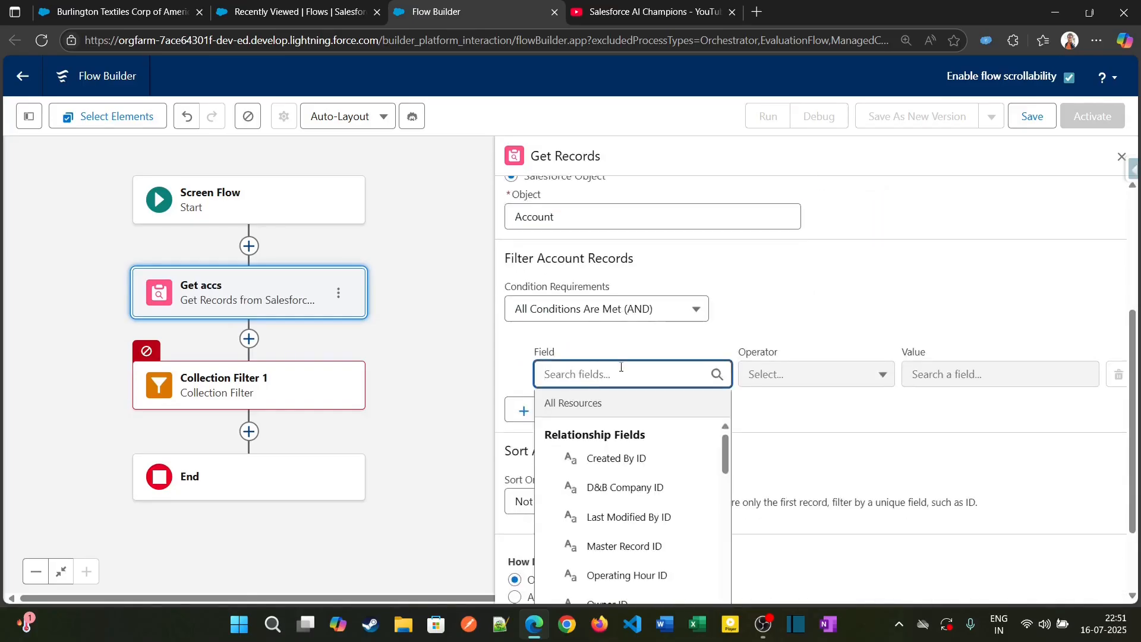
text(ann)
click(716, 458)
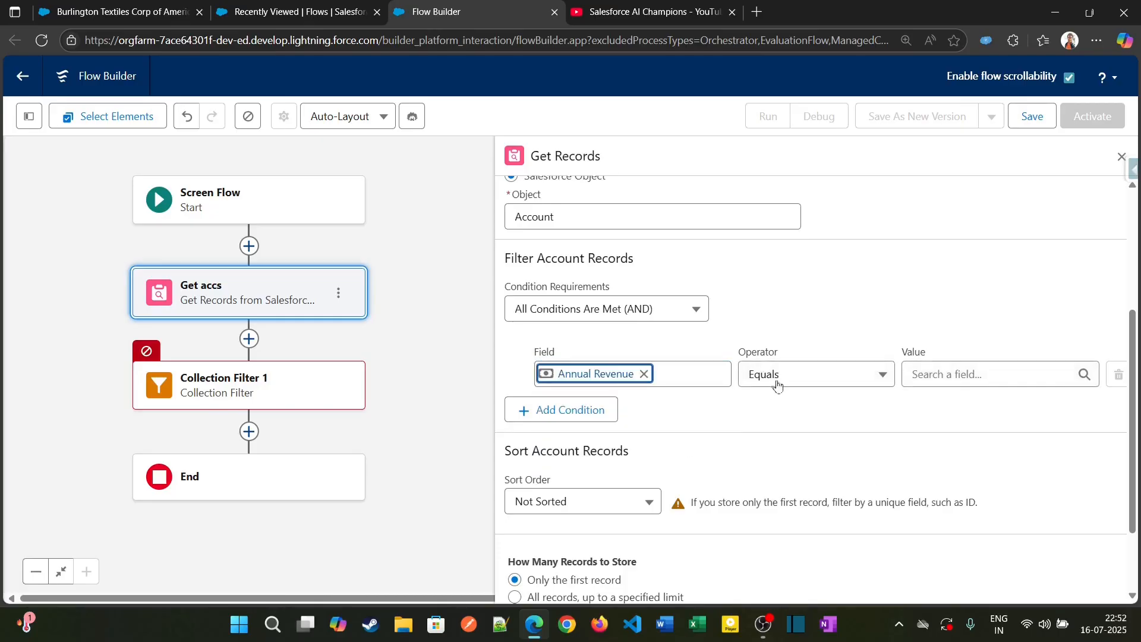
click(777, 383)
click(783, 504)
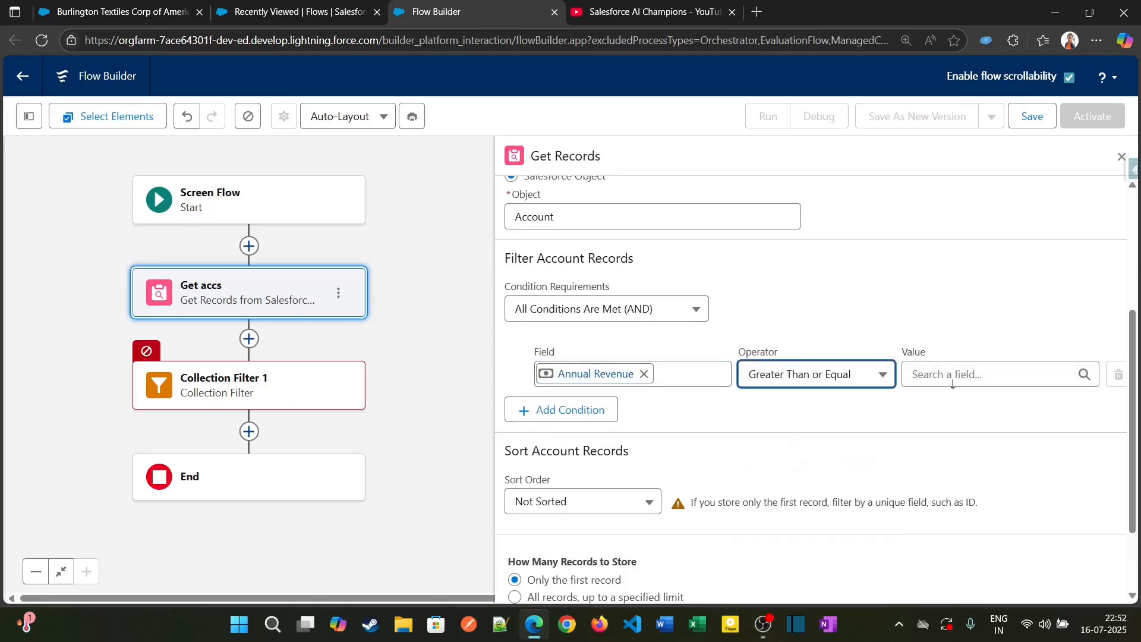
click(954, 381)
text(200000)
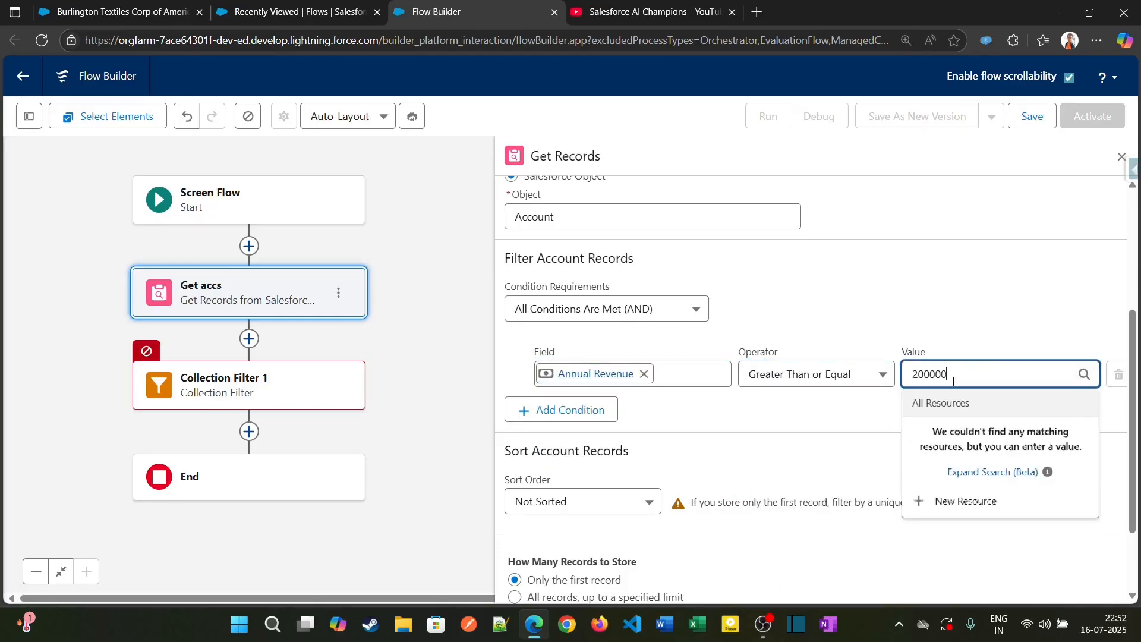
click(818, 412)
Make the "Get accs" element store all records and check its settings
scroll(735, 455, down, 2)
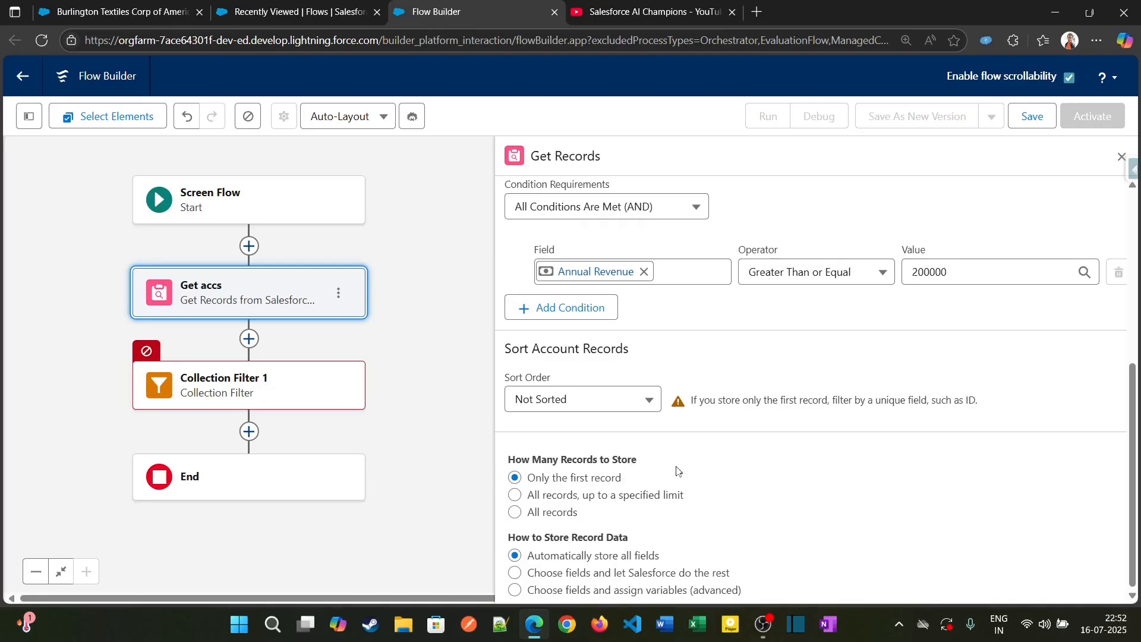
click(516, 514)
click(644, 503)
scroll(612, 522, up, 1)
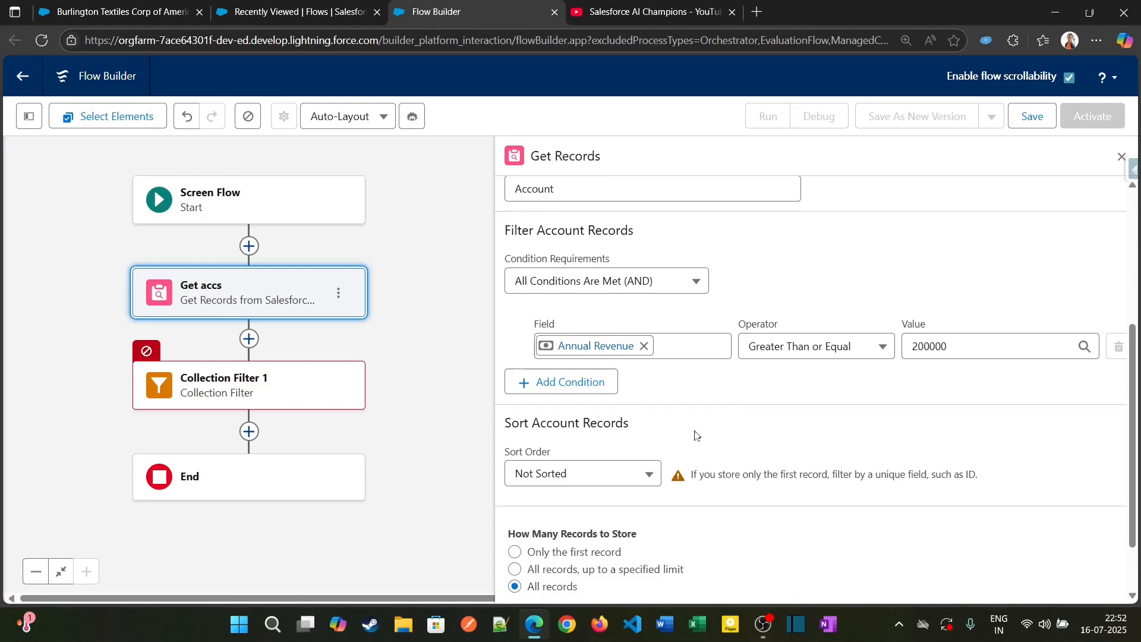
scroll(735, 444, up, 4)
scroll(734, 445, down, 2)
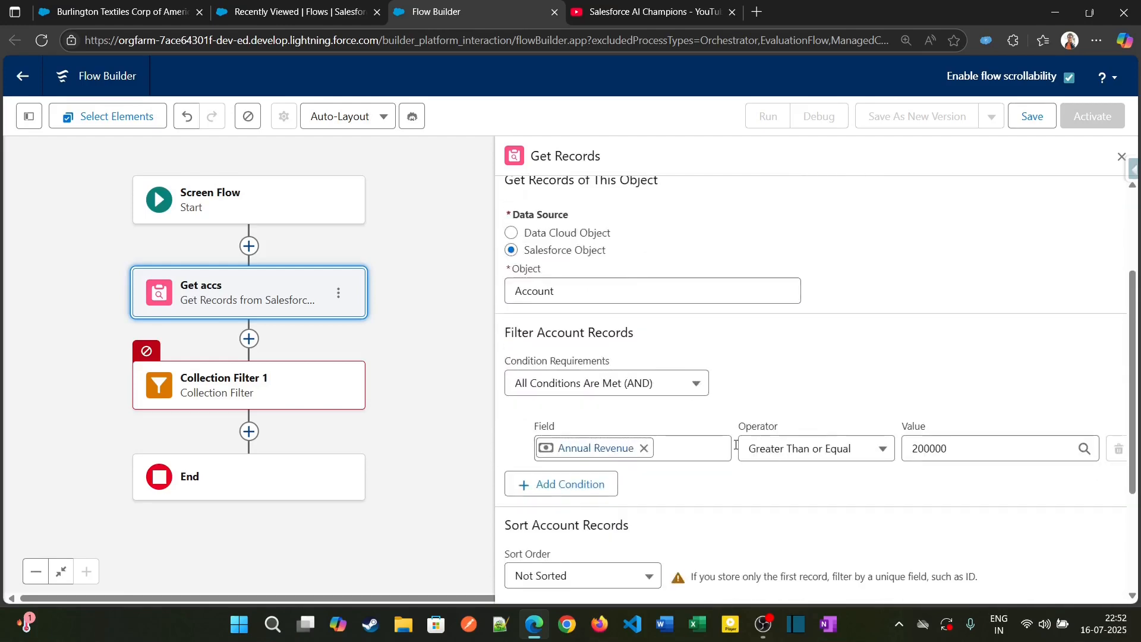
scroll(735, 444, up, 2)
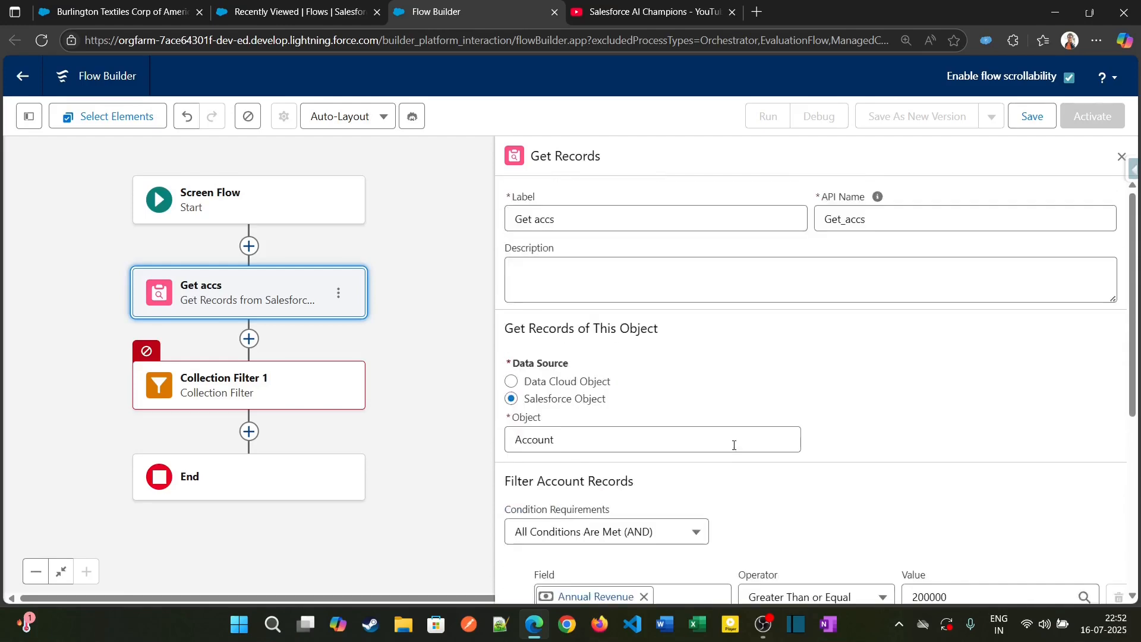
Choose Accounts from Get accs as the source collection of Collection Filter 1
click(238, 396)
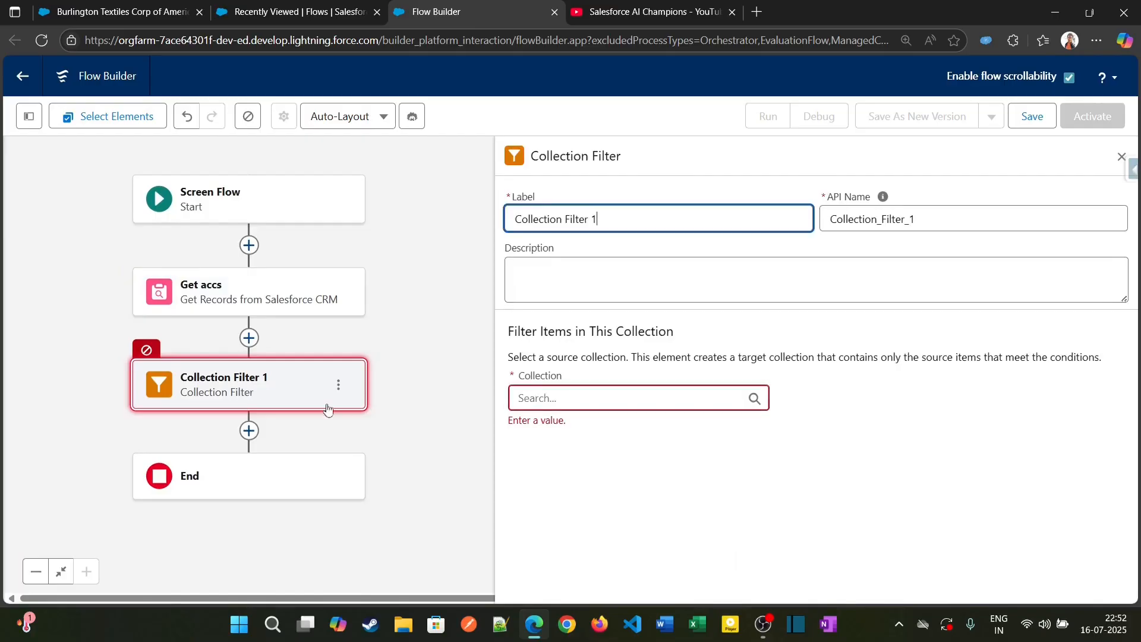
click(568, 401)
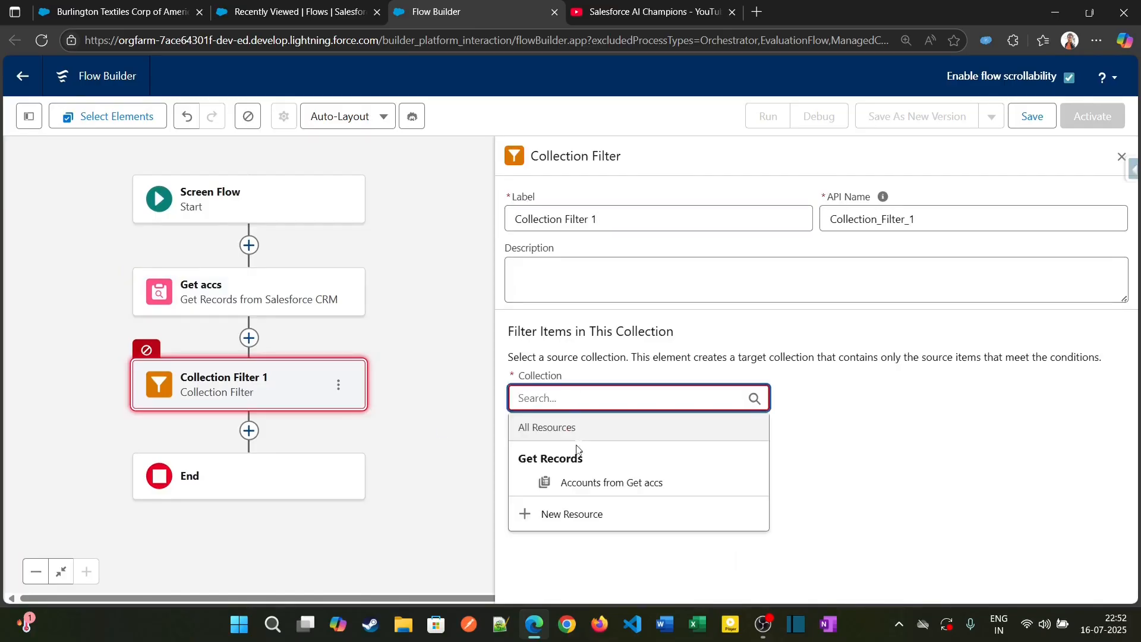
click(584, 483)
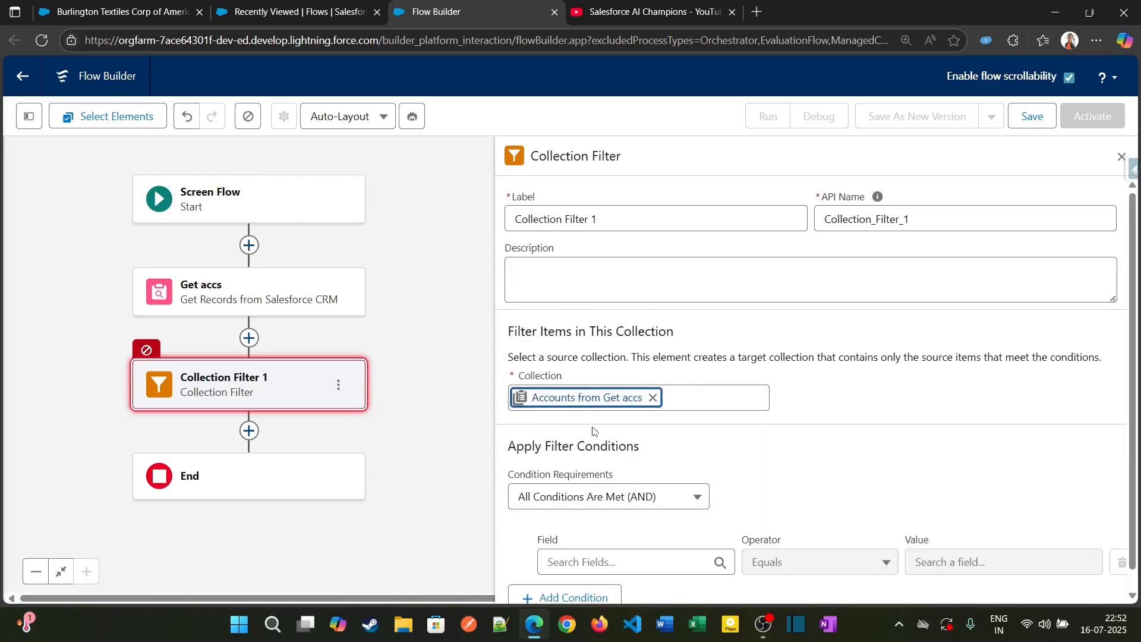
scroll(593, 431, down, 1)
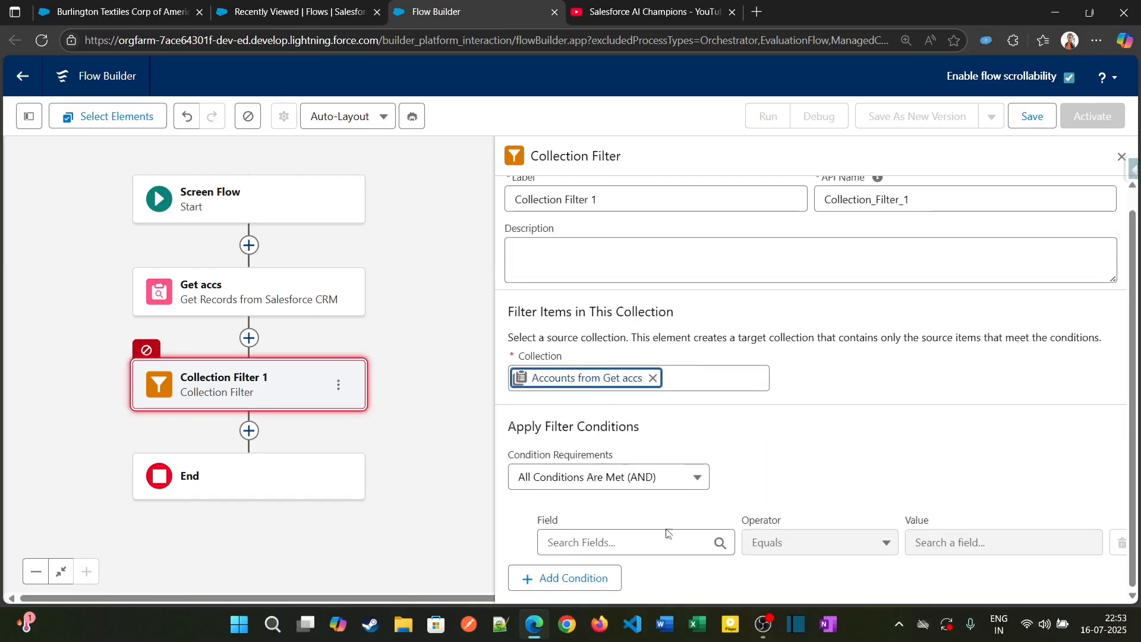
click(602, 541)
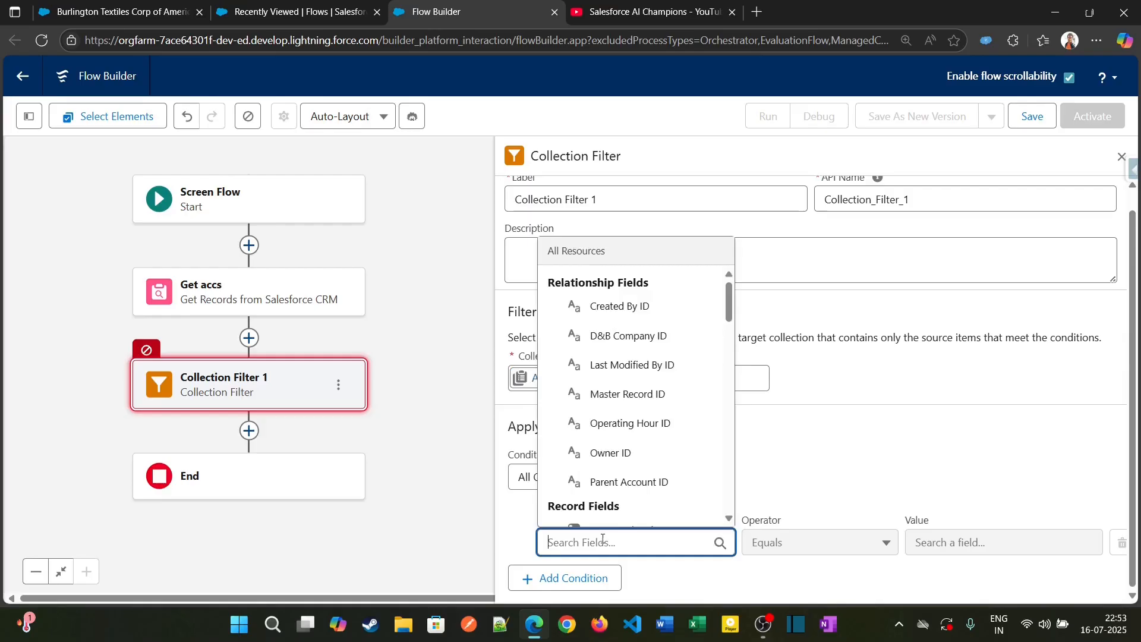
click(784, 512)
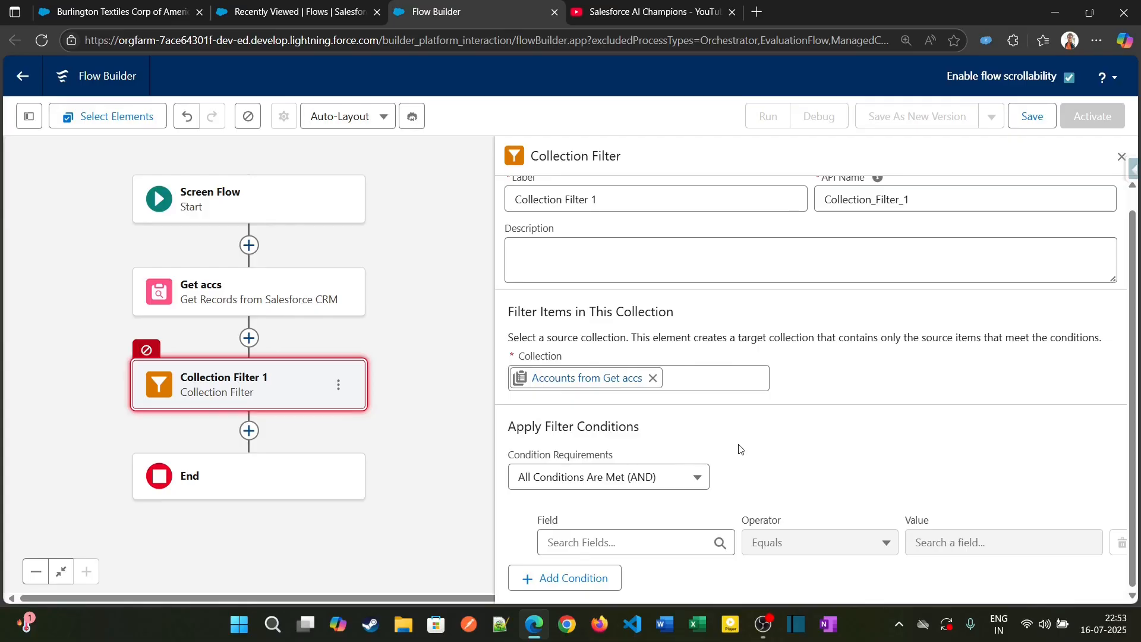
Add the condition Account Rating Equals Warm to Collection Filter 1
click(293, 307)
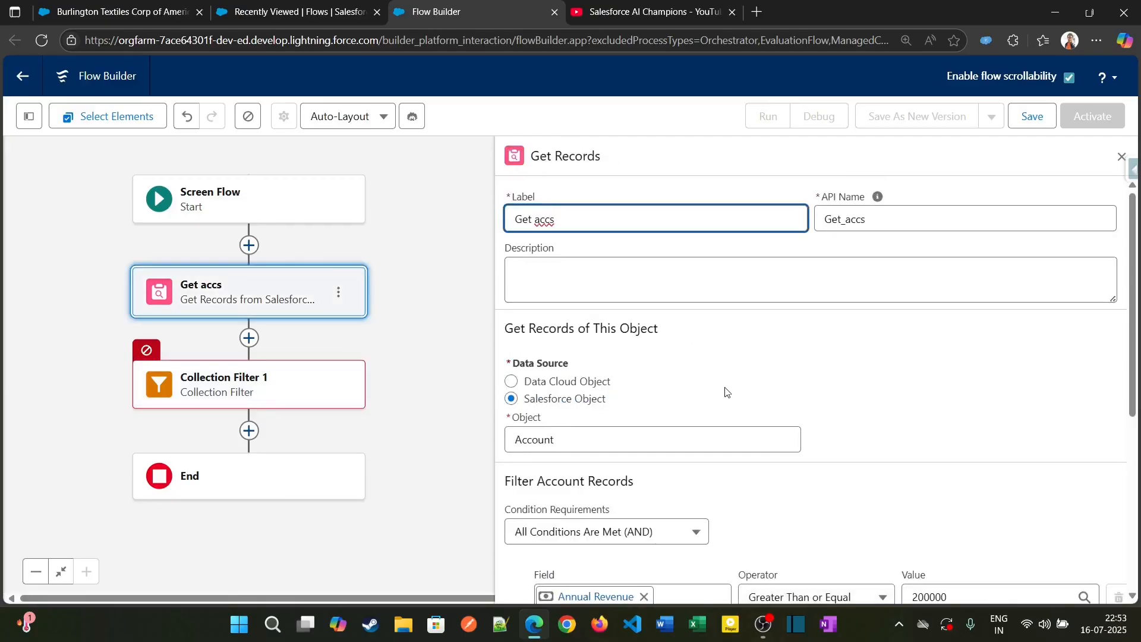
click(293, 397)
scroll(669, 428, down, 1)
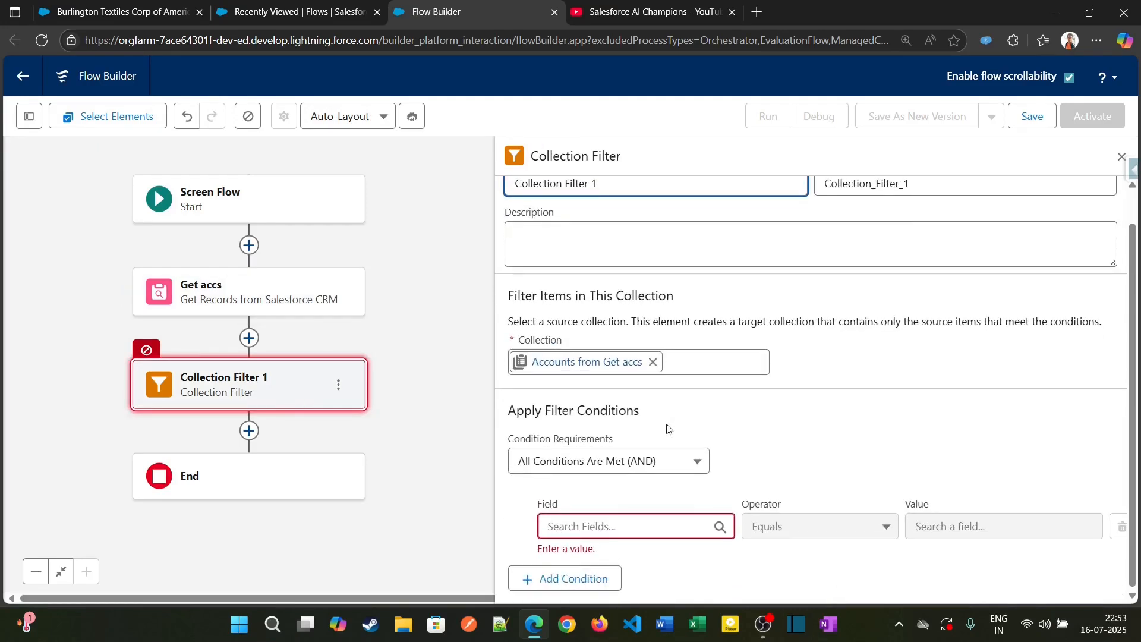
click(659, 528)
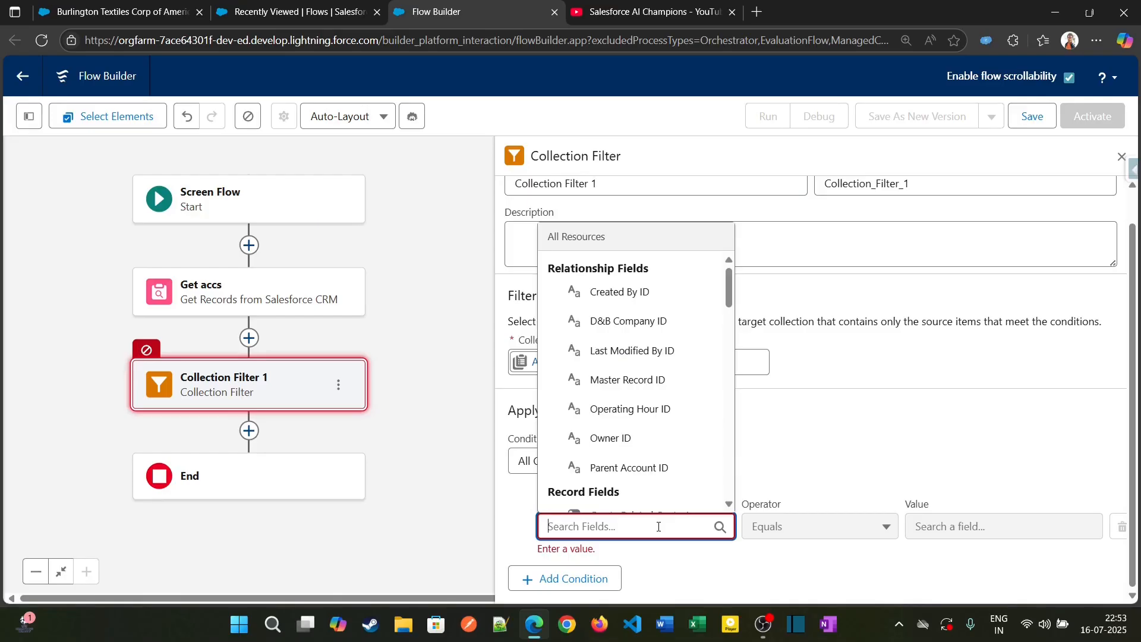
text(ra)
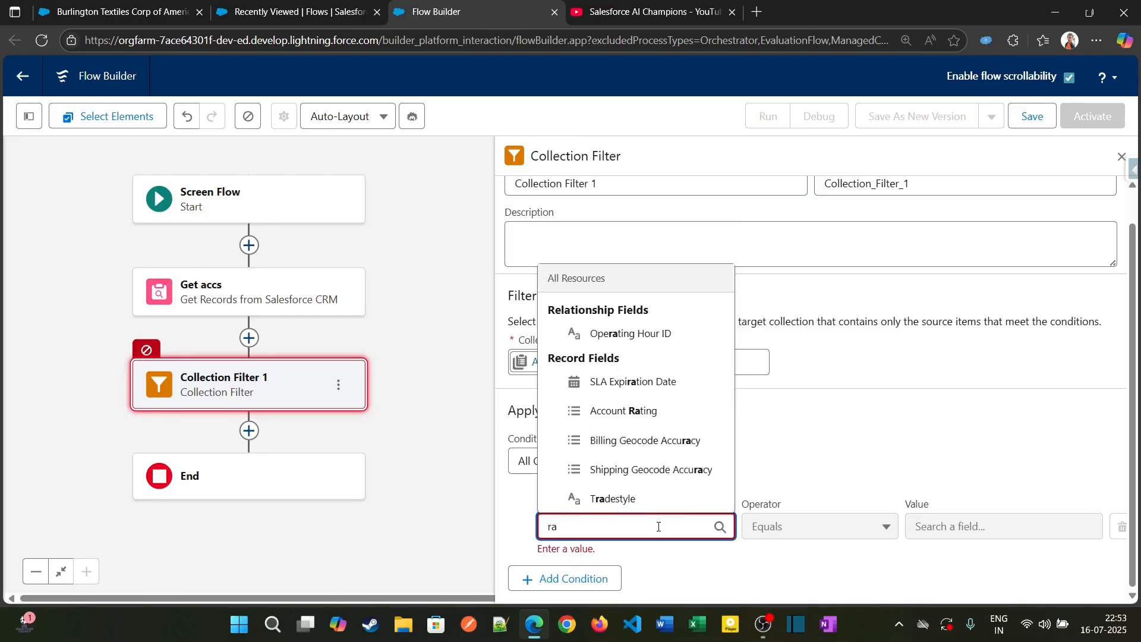
click(646, 415)
click(981, 542)
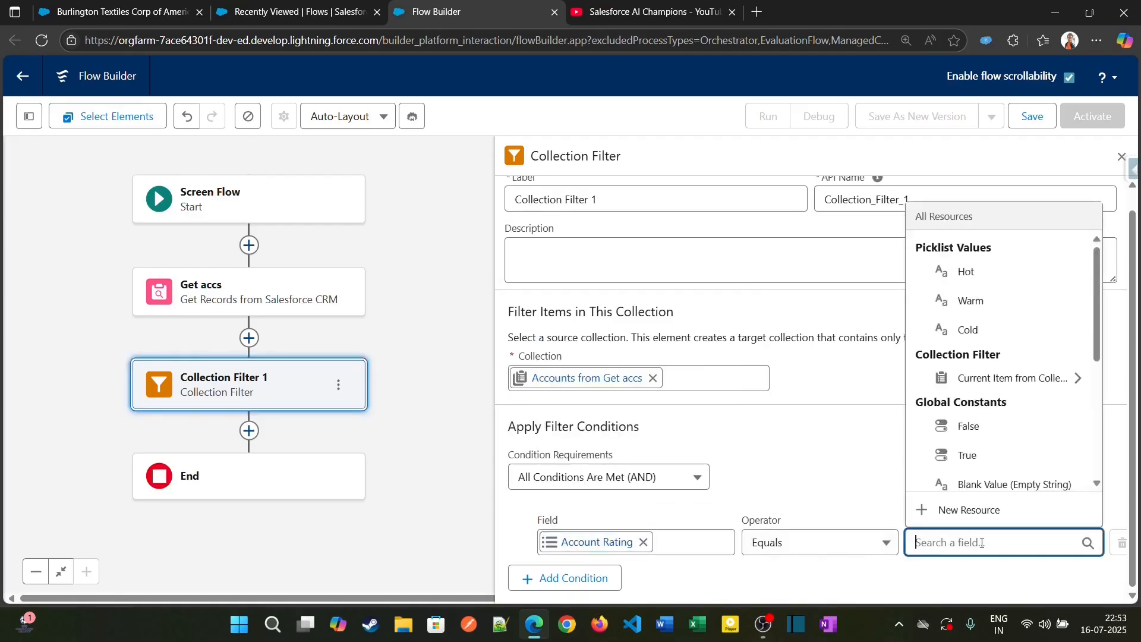
click(977, 302)
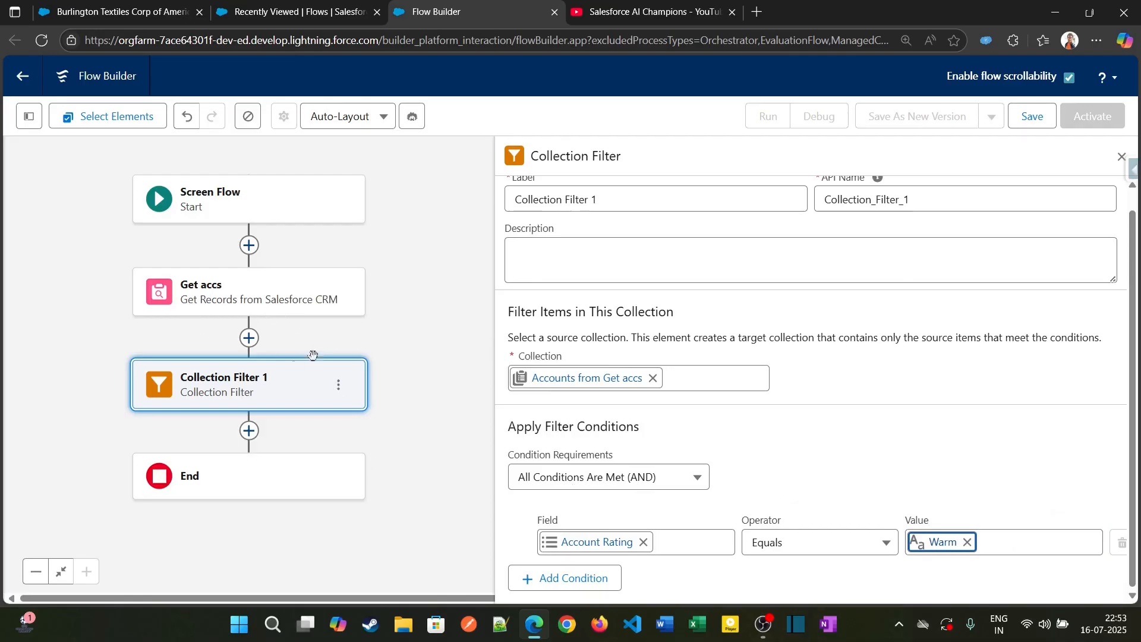
Review the filter conditions of the "Get accs" element and of Collection Filter 1
click(264, 303)
scroll(615, 419, down, 4)
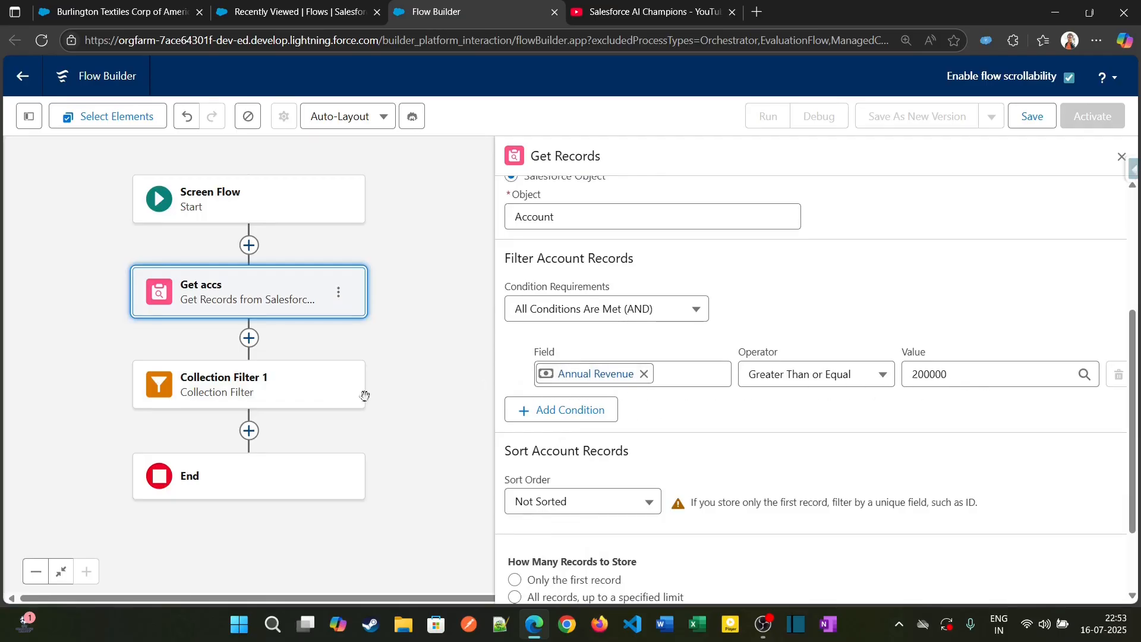
click(291, 382)
scroll(633, 462, down, 1)
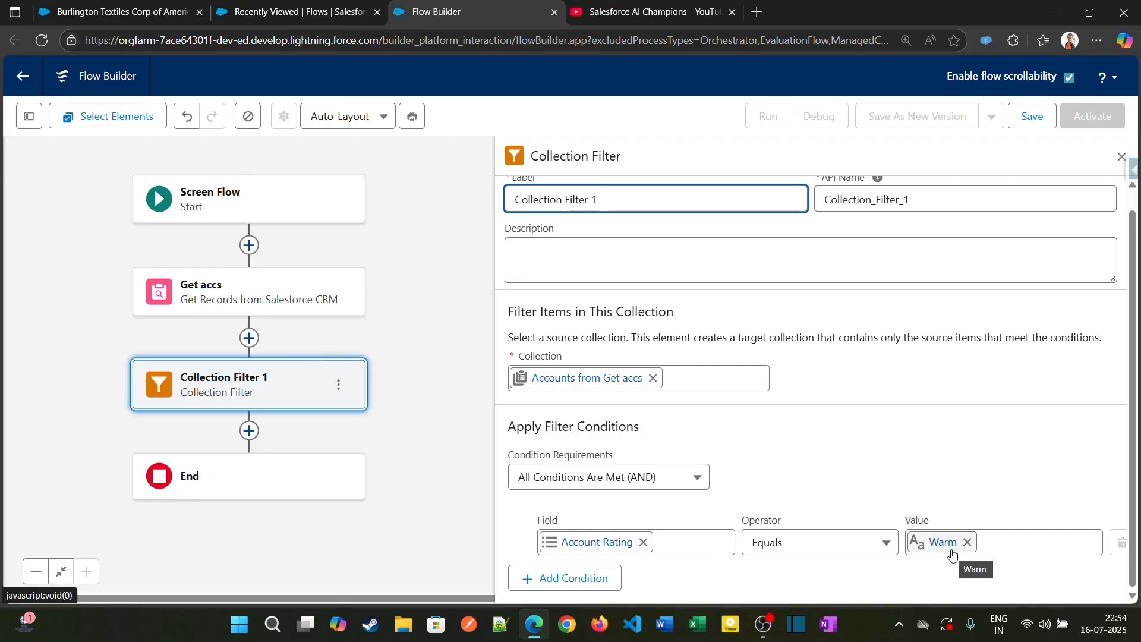
Save the flow with the label "collection filter flow" and the API name collection_filter_flow
click(1034, 117)
click(407, 289)
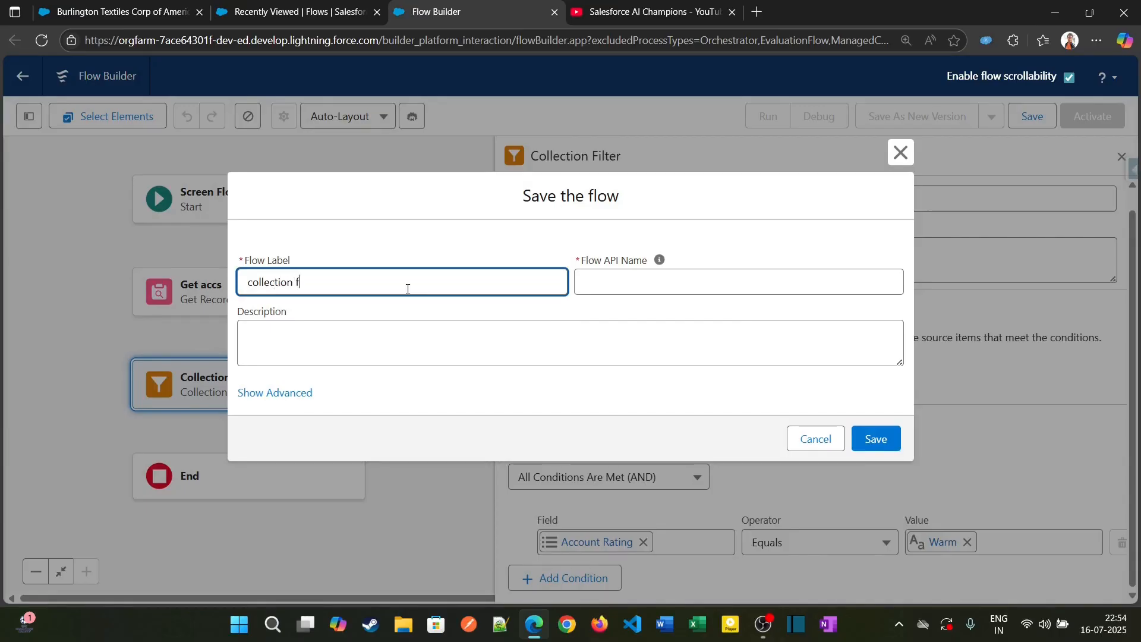
text(ow)
key(Tab)
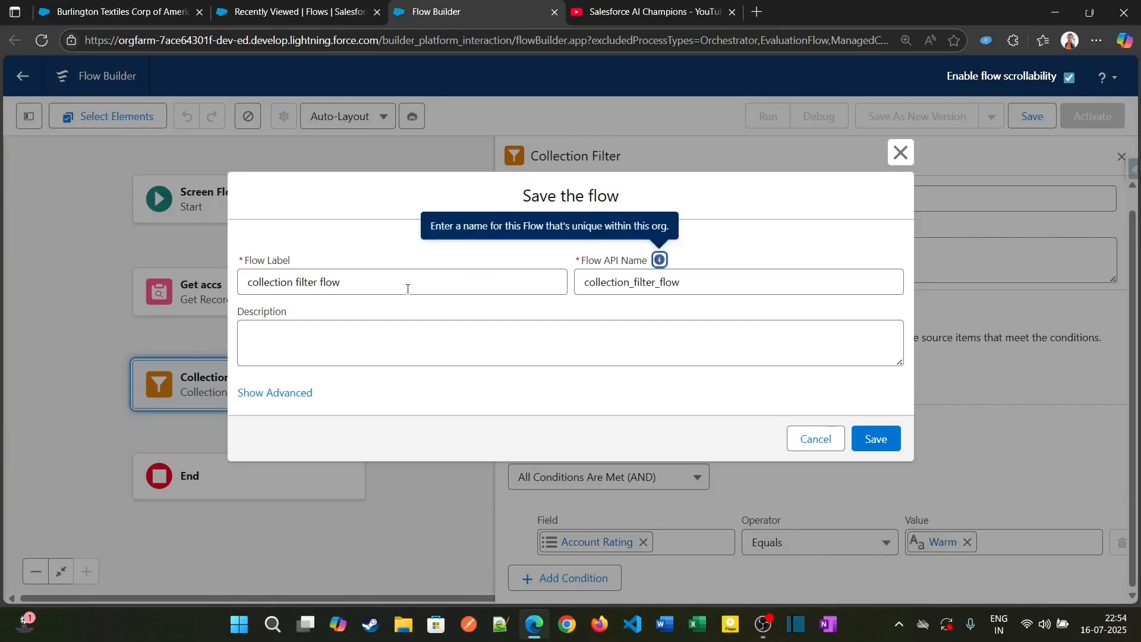
click(869, 438)
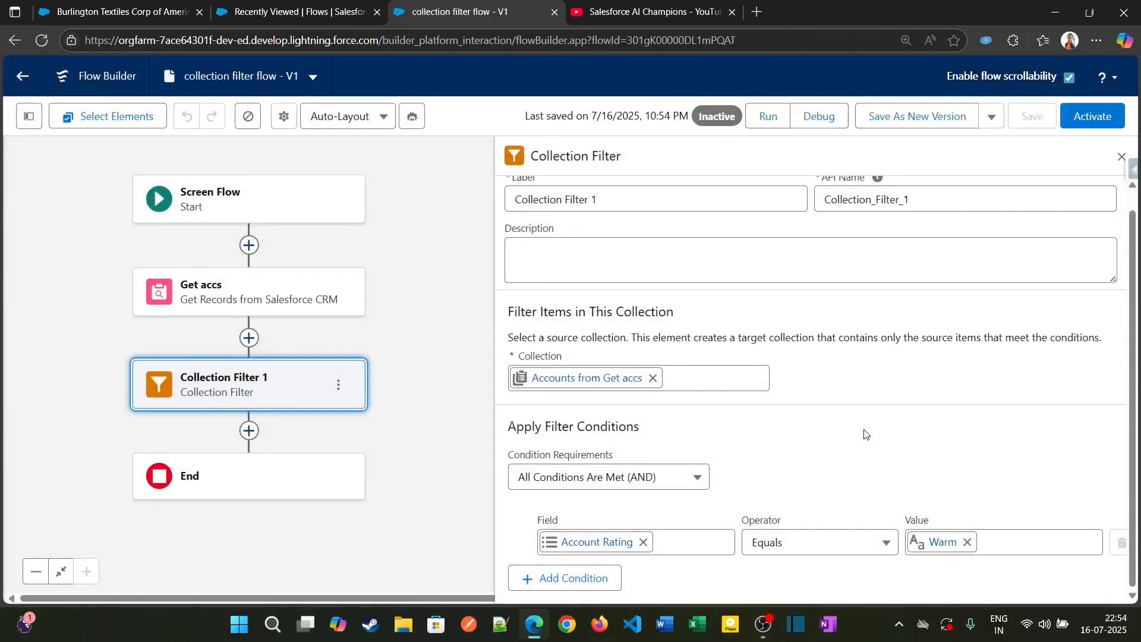
Run the flow in debug mode with the default debug options and enlarge the results page
click(828, 122)
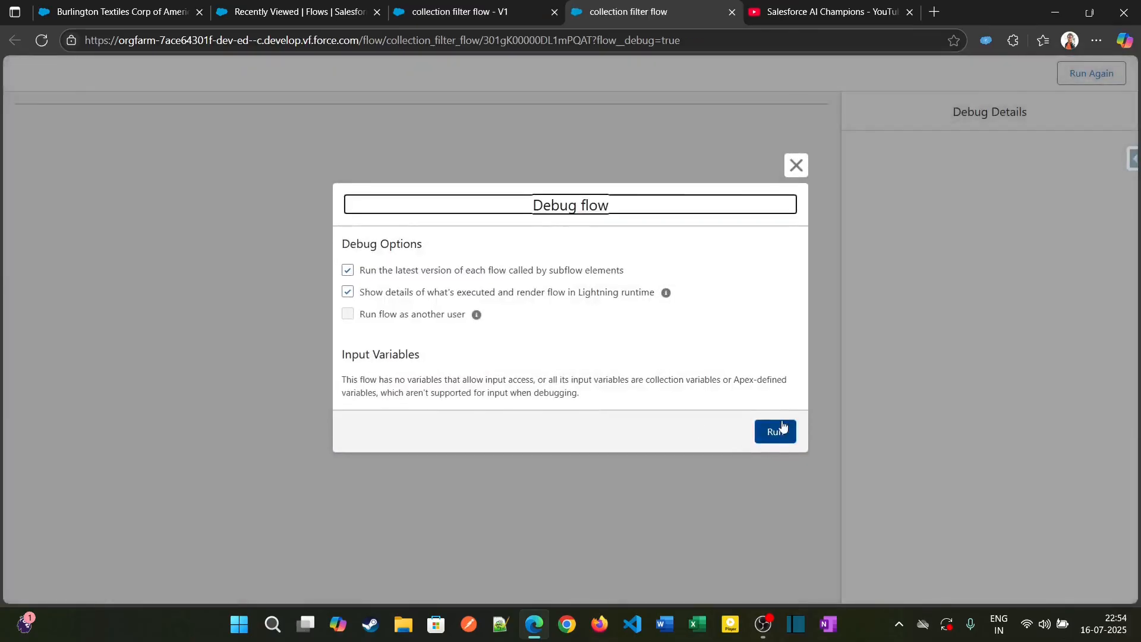
click(773, 430)
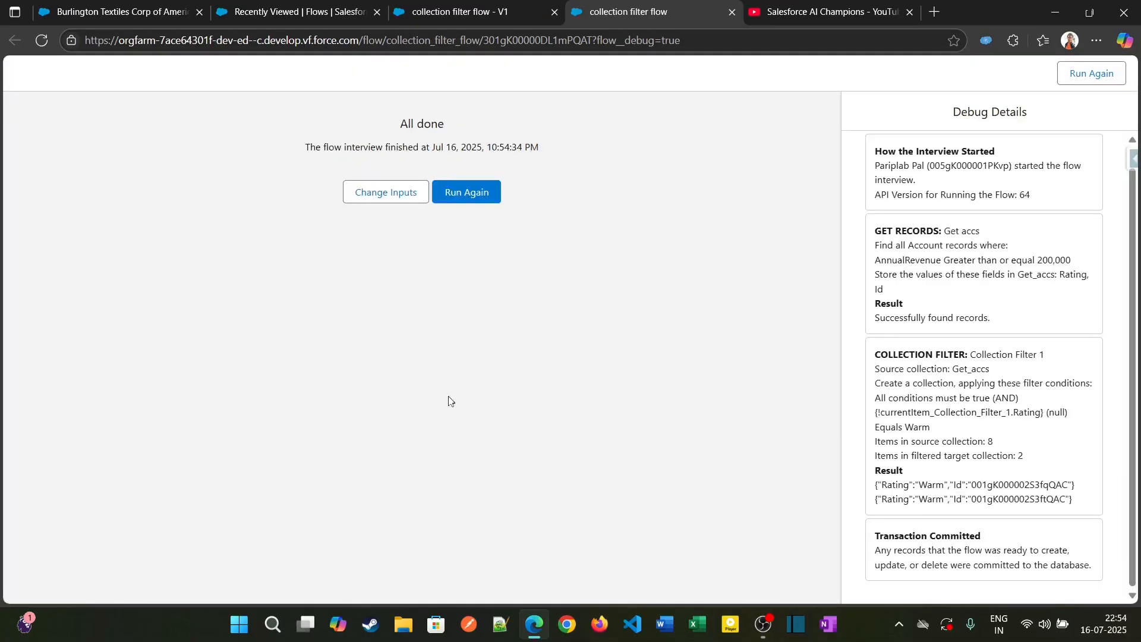
key(ctrl+plus)
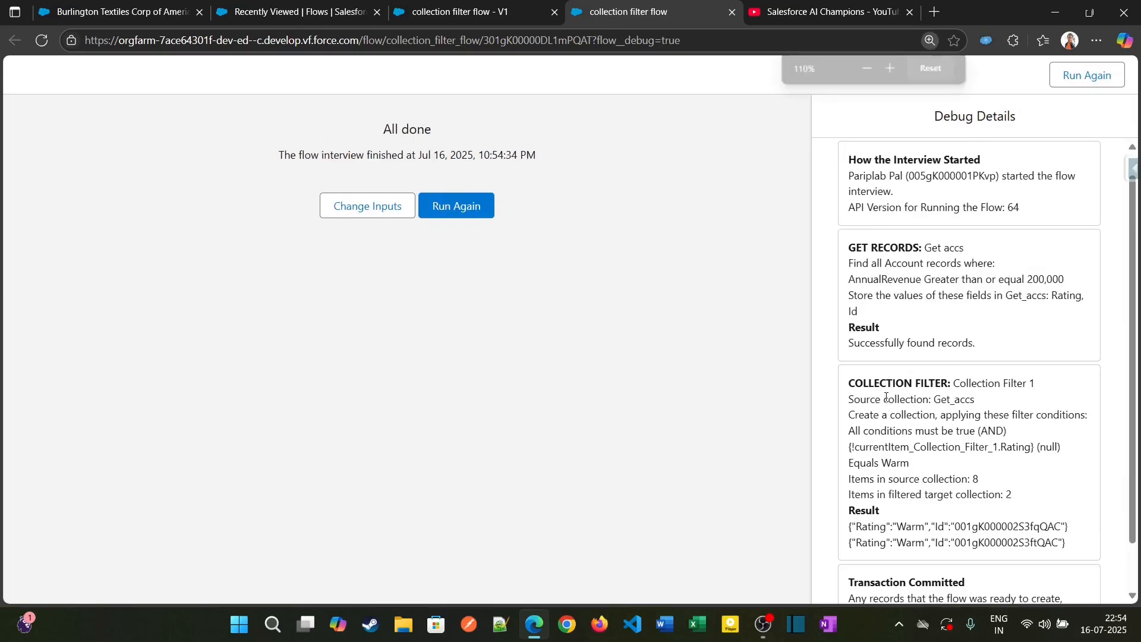
Examine the debug details of Get accs and Collection Filter 1, comparing the source collection's item count with the filtered one
scroll(883, 357, down, 1)
scroll(880, 329, up, 1)
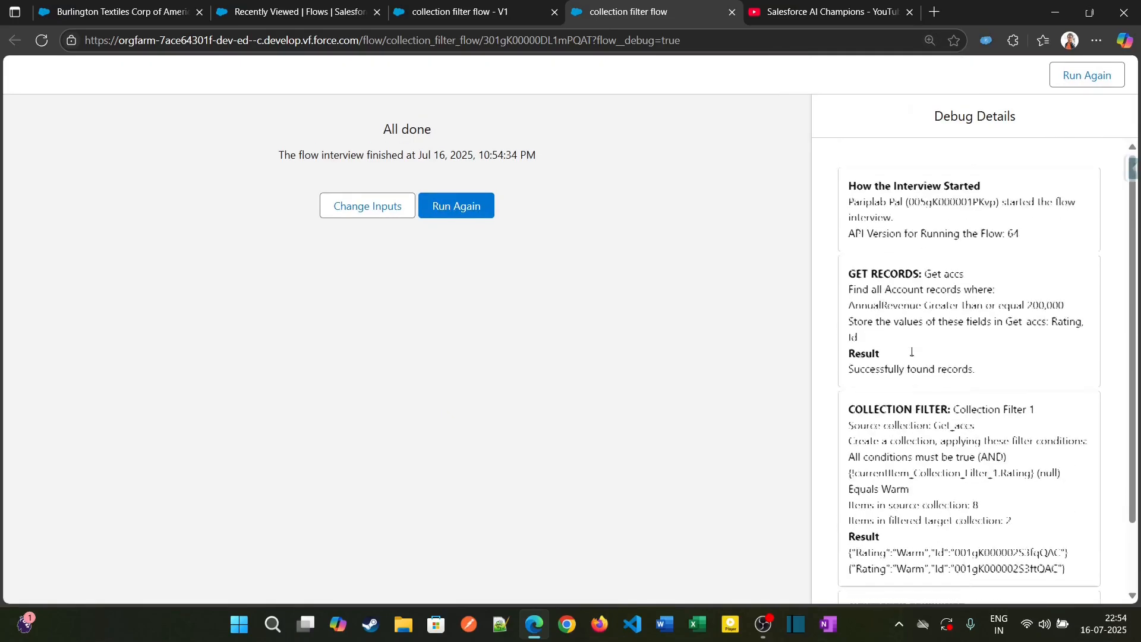
drag(848, 274, 914, 289)
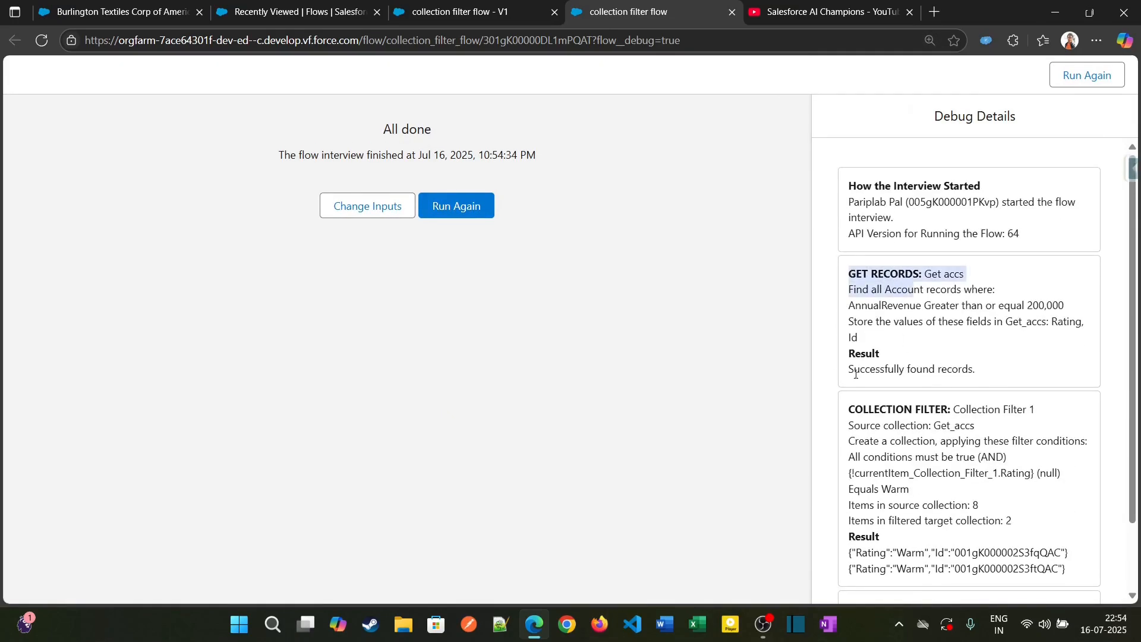
drag(851, 371, 989, 377)
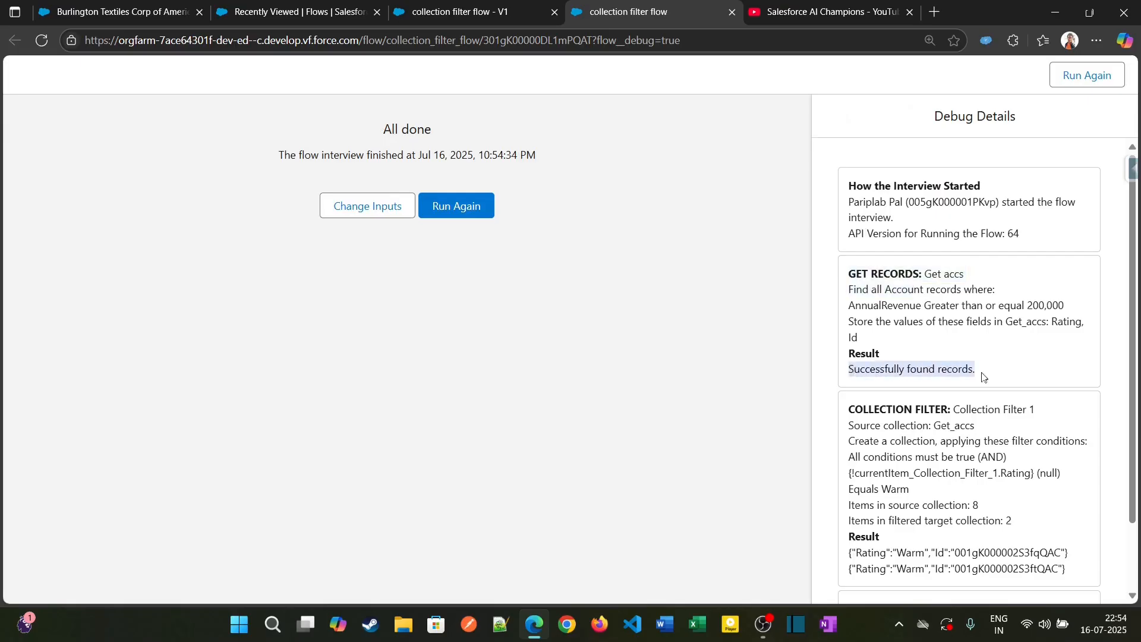
scroll(852, 290, down, 1)
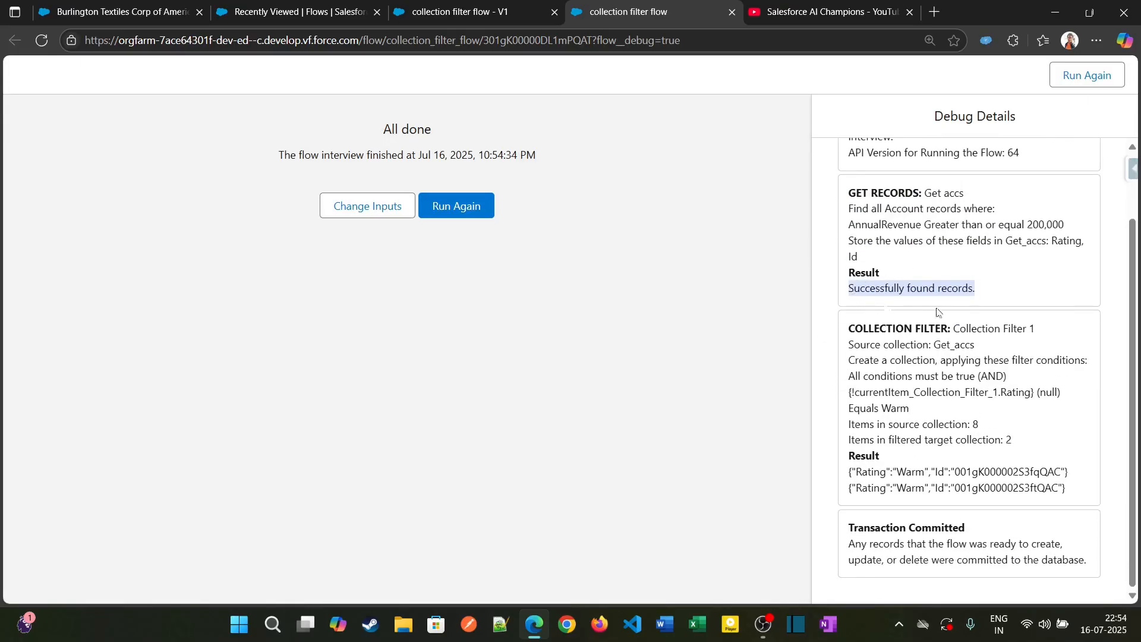
drag(852, 336, 950, 342)
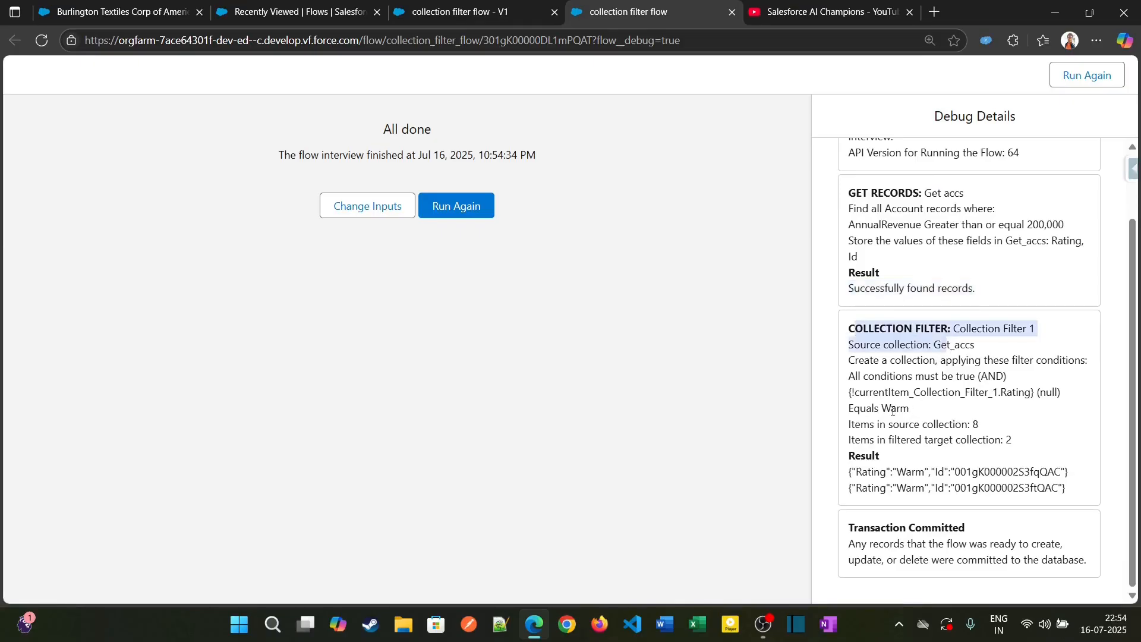
drag(848, 425, 991, 434)
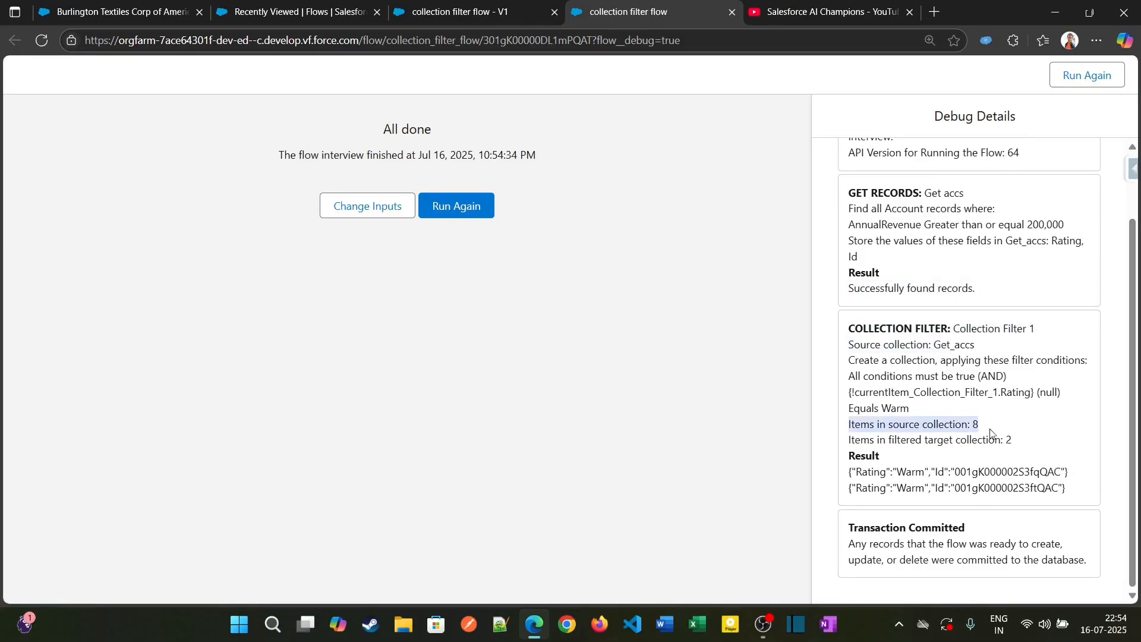
click(909, 456)
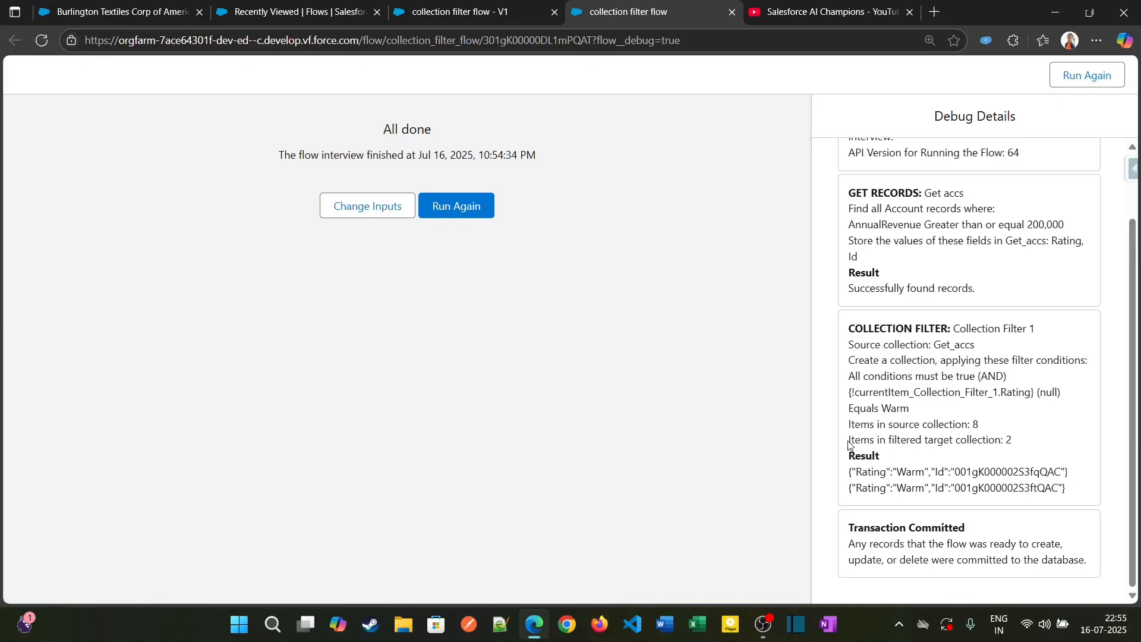
drag(849, 446, 1022, 447)
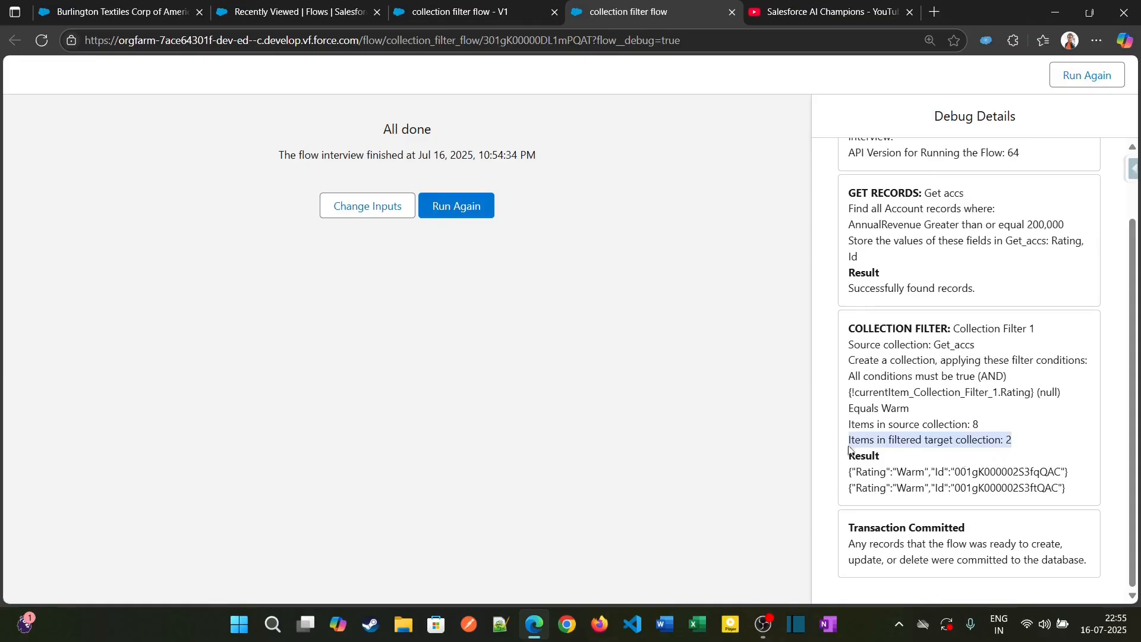
Return to the flow and review the settings of "Get accs" and of the Collection Filter for accounts rated Warm
click(452, 12)
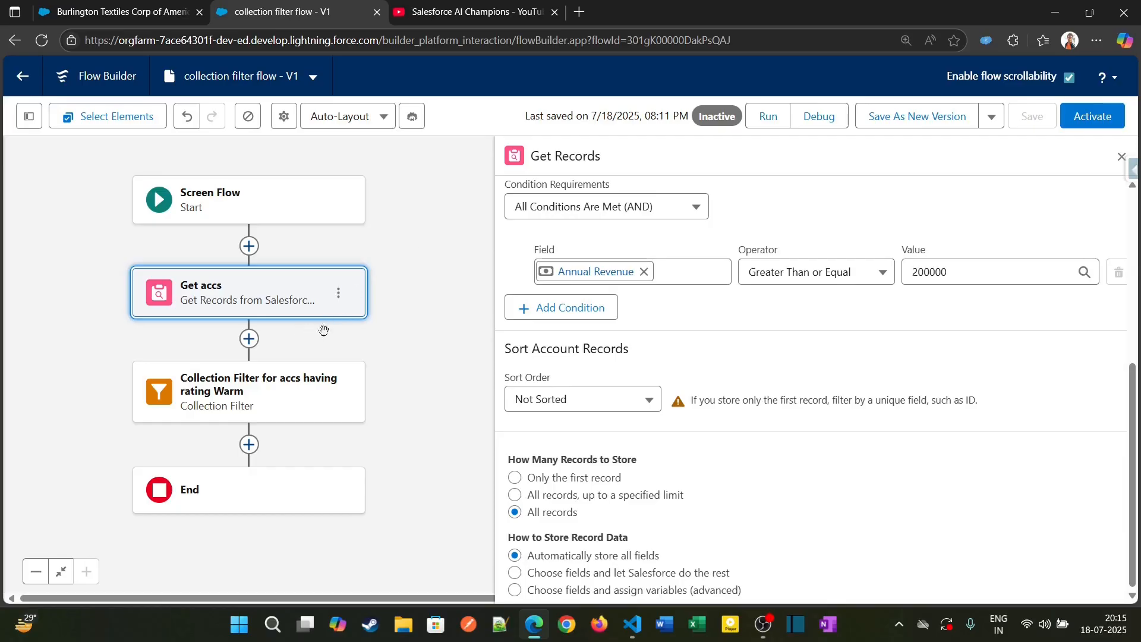
drag(374, 335, 398, 291)
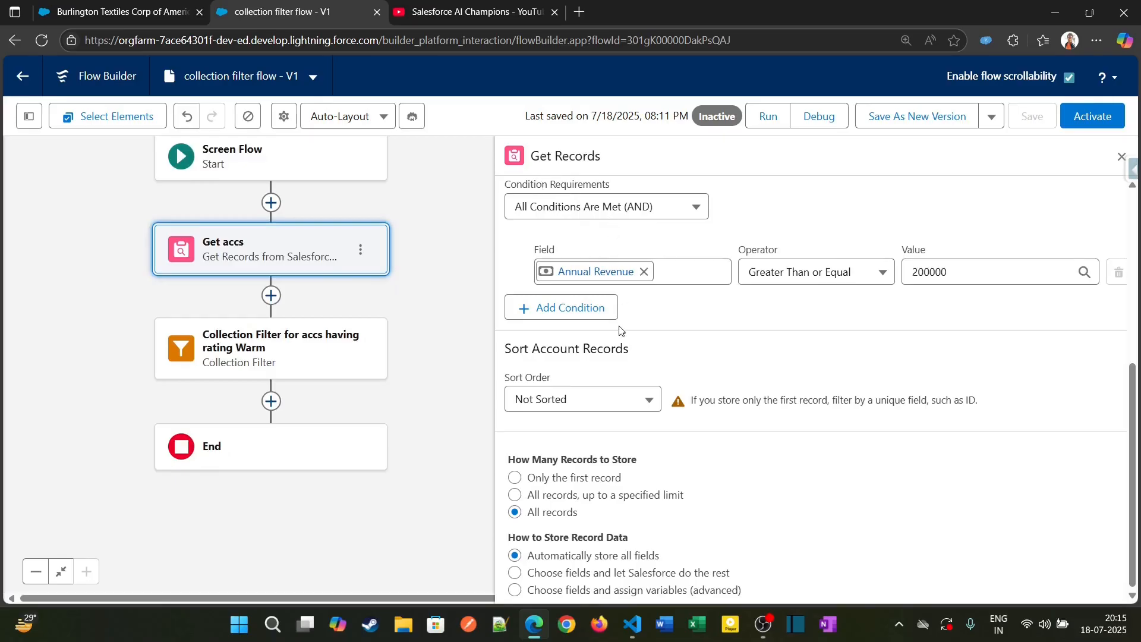
scroll(594, 250, up, 3)
scroll(557, 263, up, 1)
scroll(561, 272, down, 1)
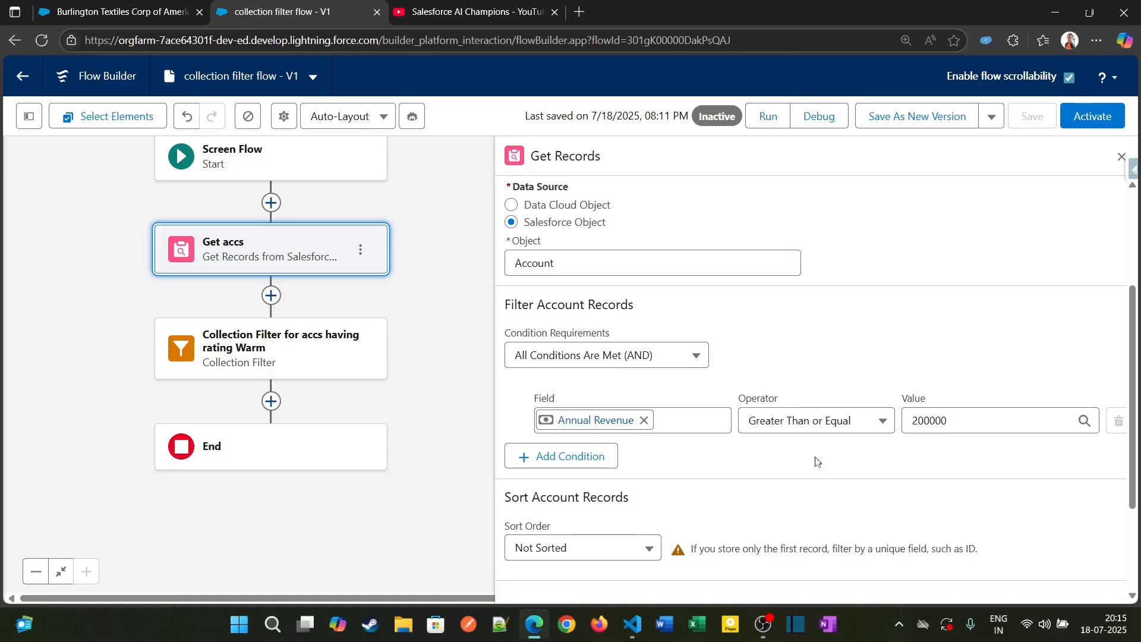
scroll(793, 458, down, 3)
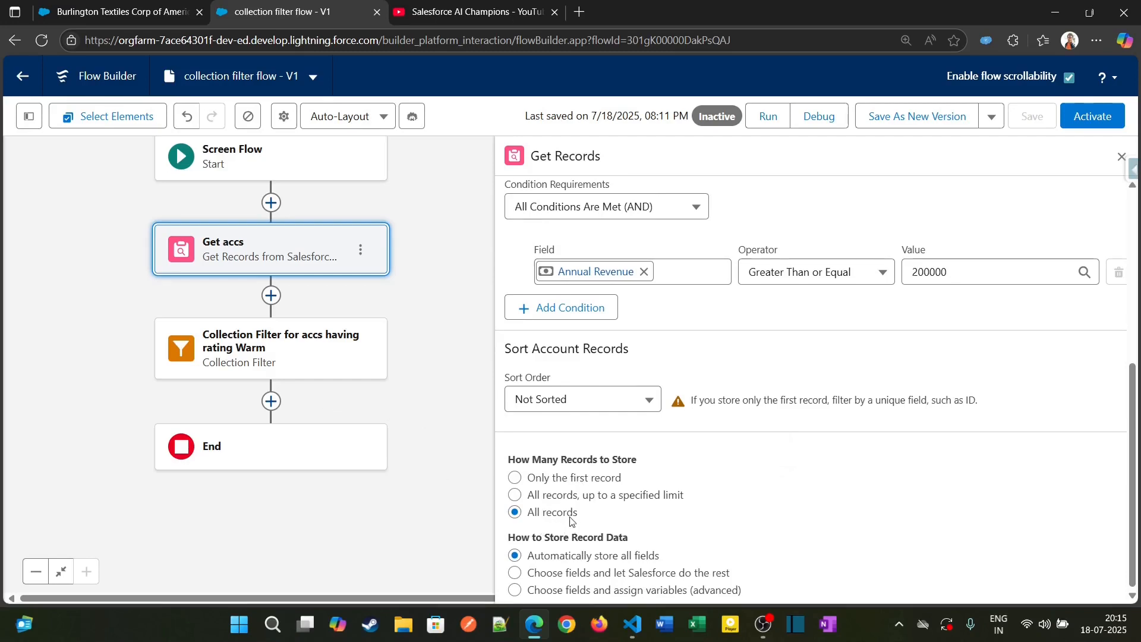
click(300, 352)
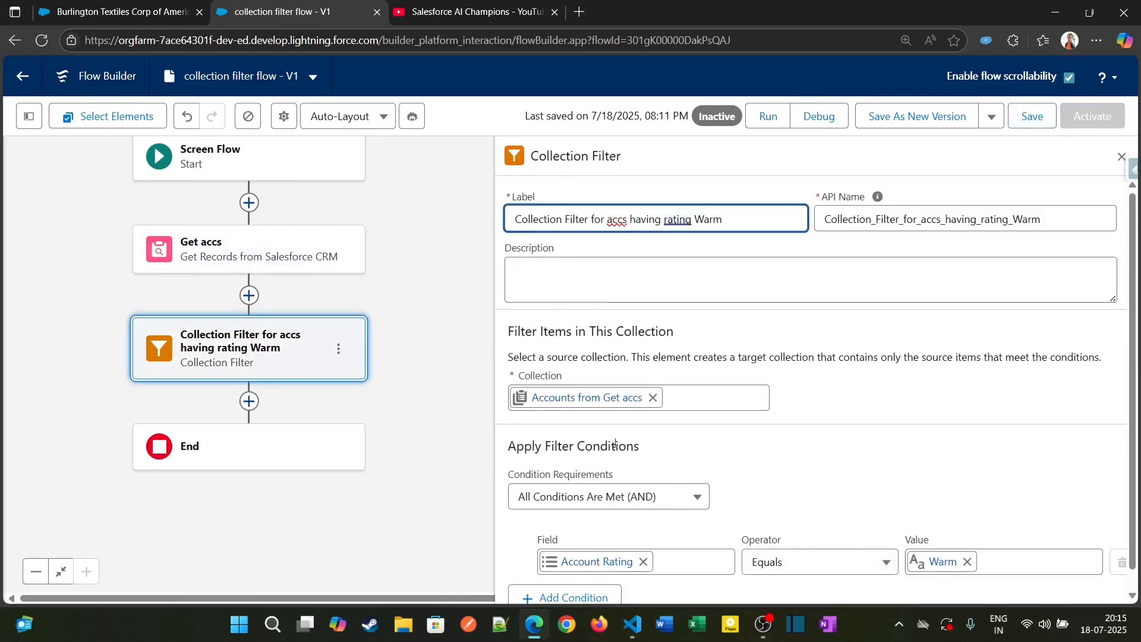
scroll(689, 460, down, 1)
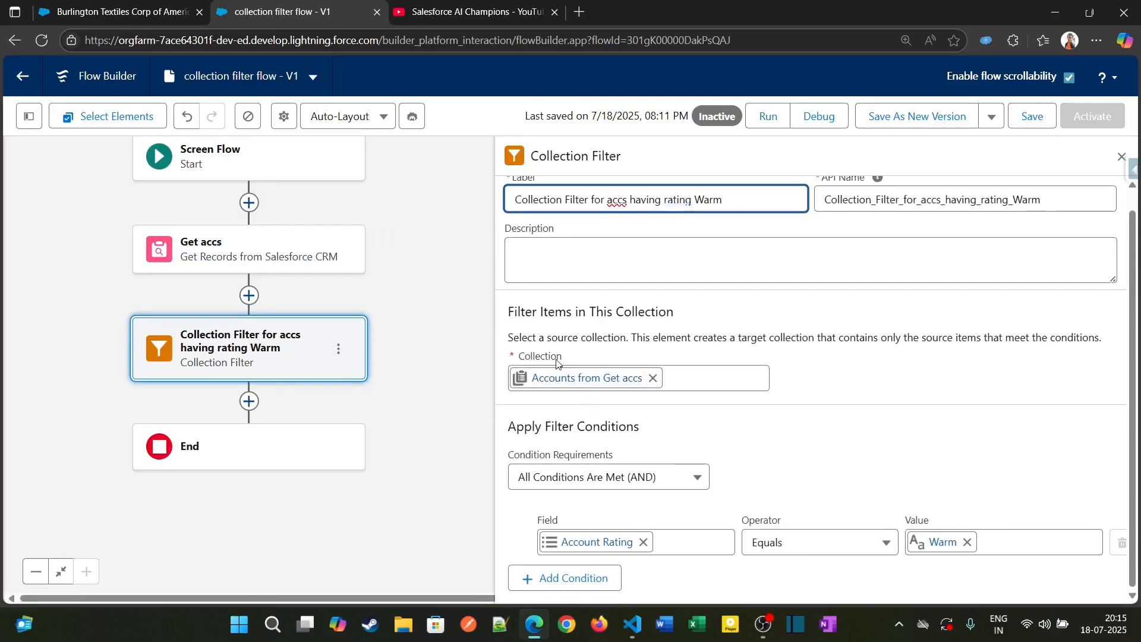
click(254, 250)
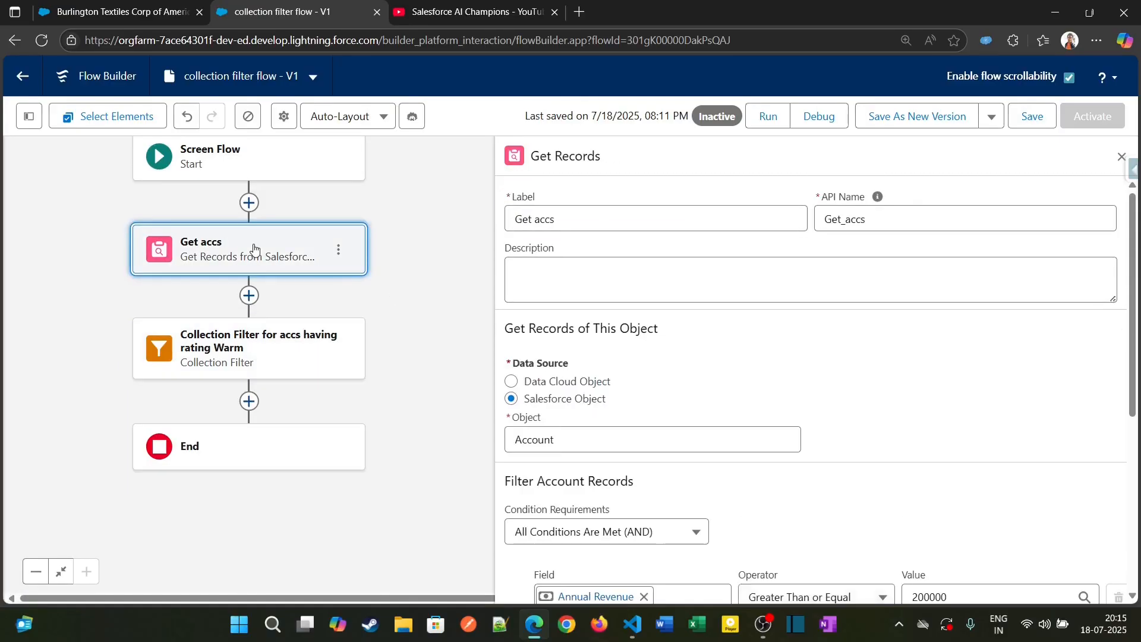
scroll(696, 441, down, 5)
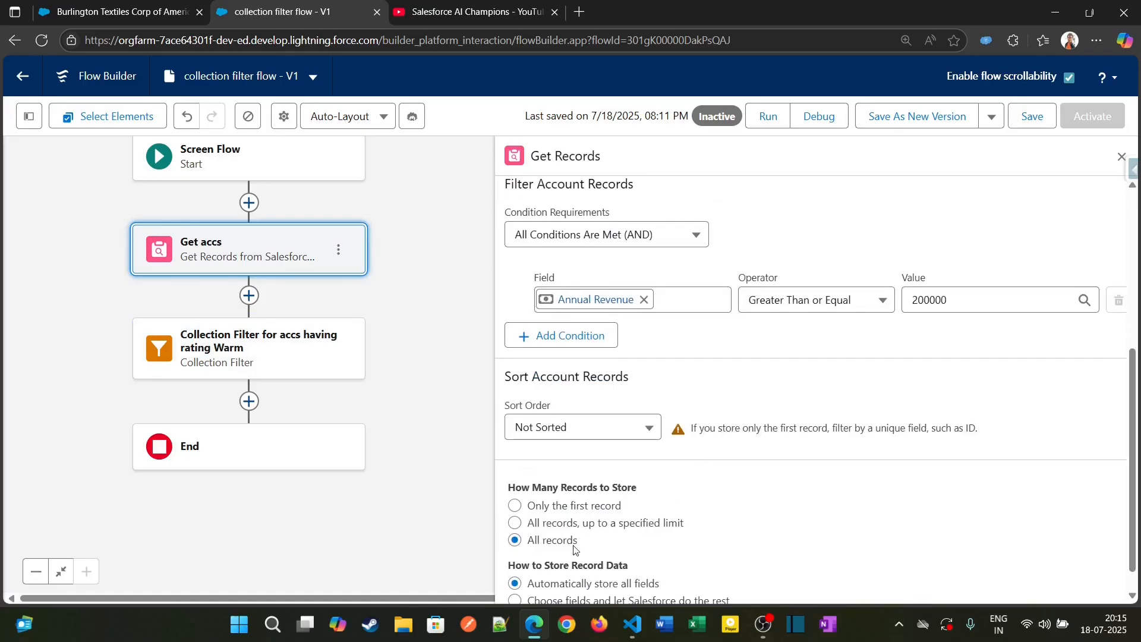
Check the flow's record collection variables, and review the Collection Filter's label, source collection and rating condition
click(28, 117)
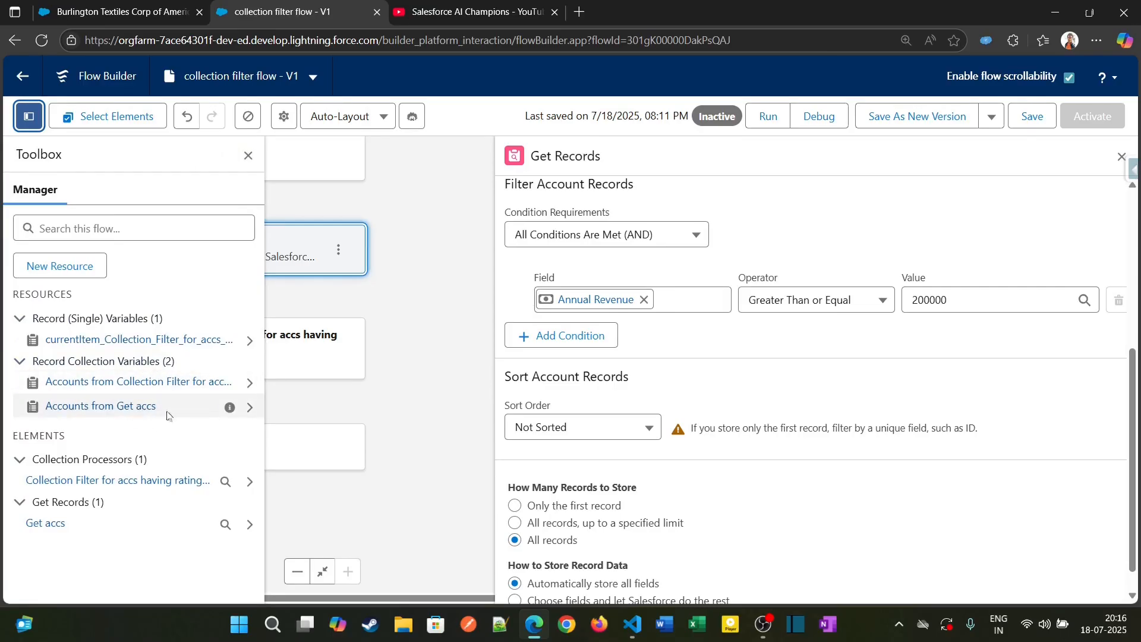
click(245, 155)
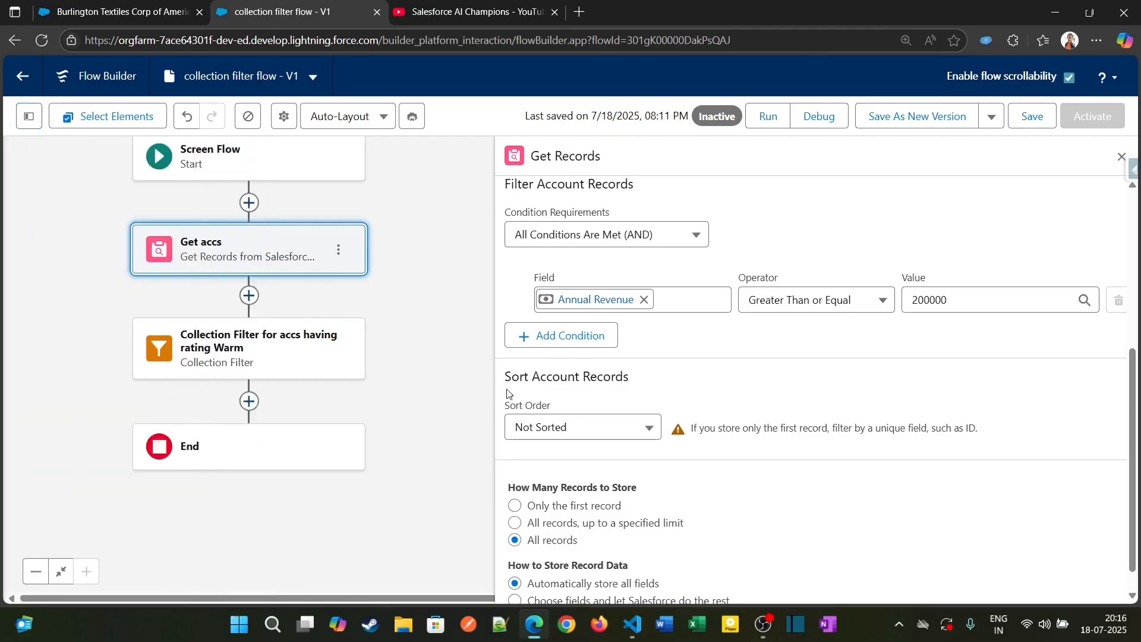
click(259, 341)
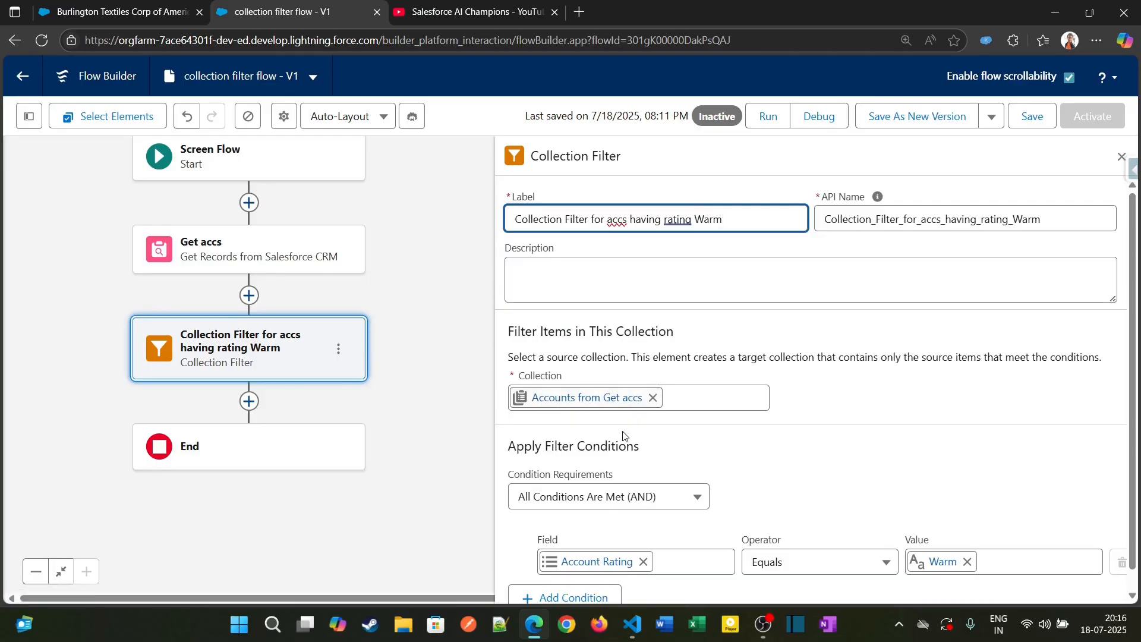
scroll(625, 443, down, 1)
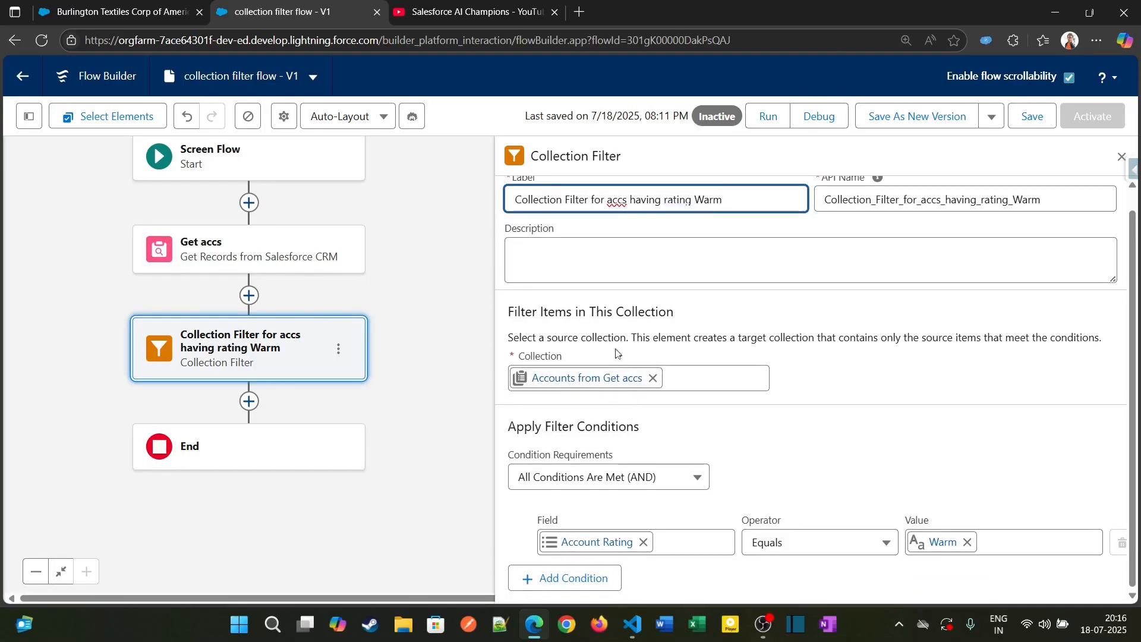
scroll(616, 354, up, 1)
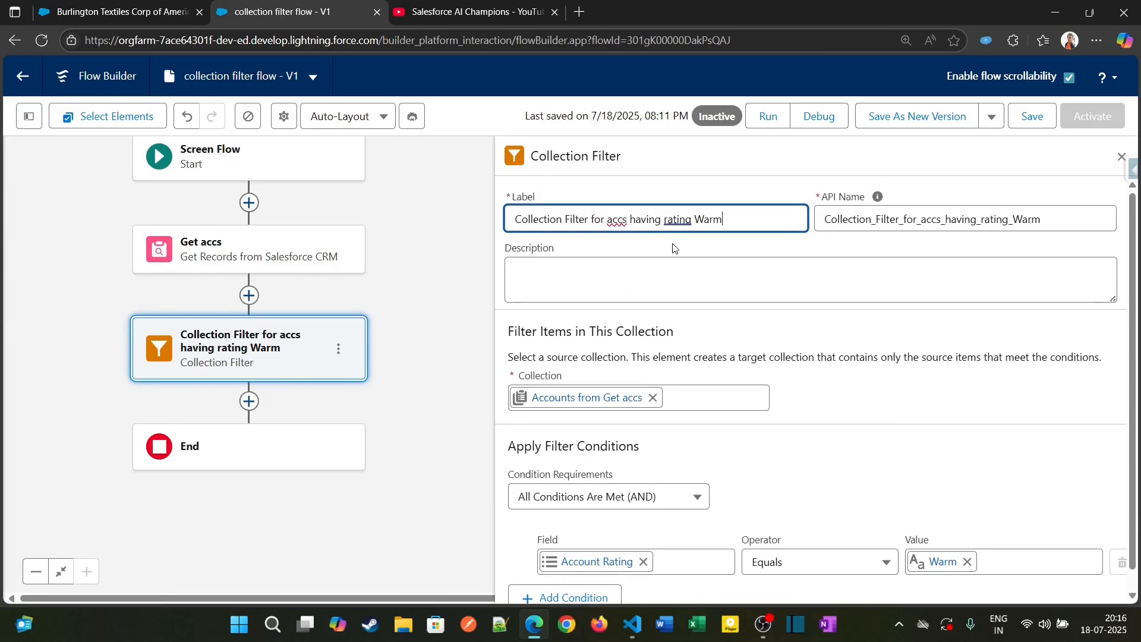
scroll(717, 236, down, 1)
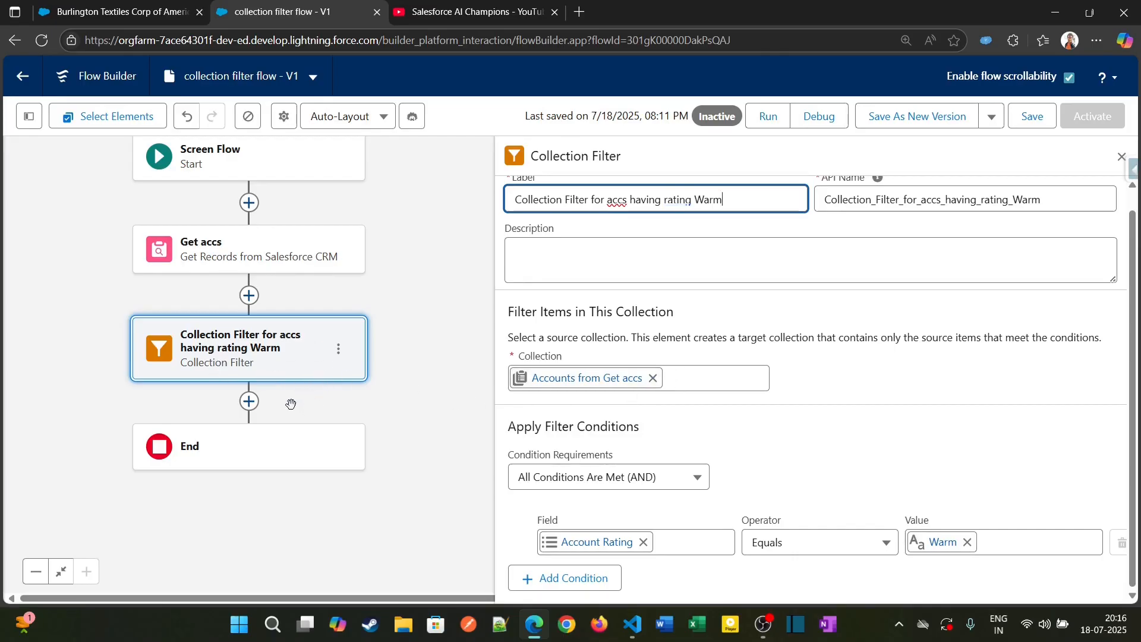
Add a Screen element after the Collection Filter and label it screen_for_collection_filter
click(249, 401)
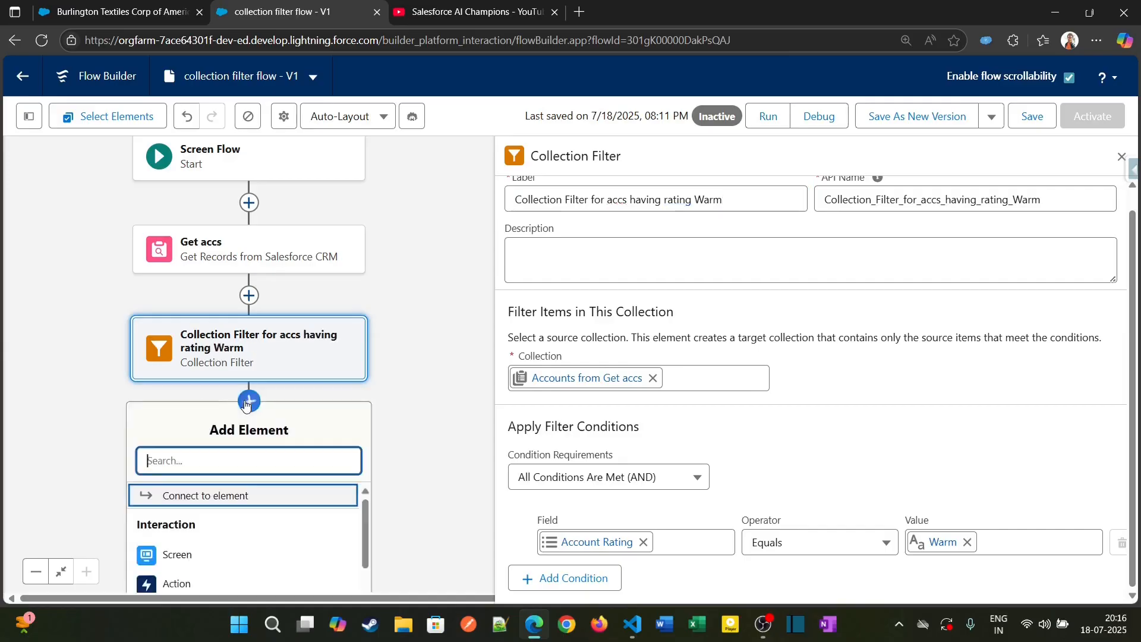
click(271, 547)
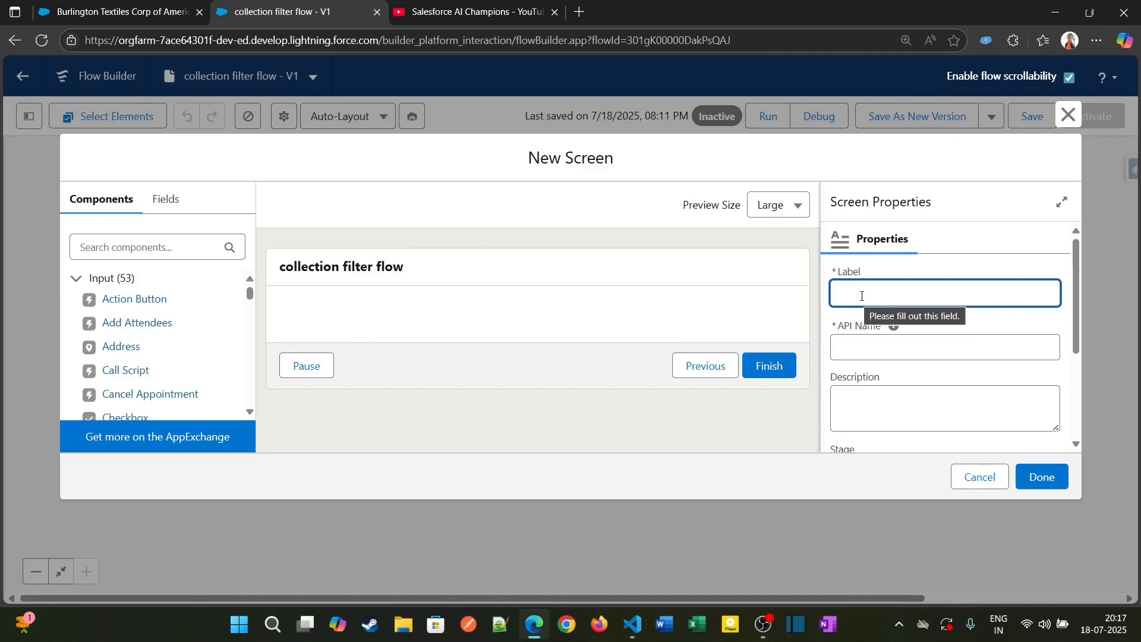
text(screen)
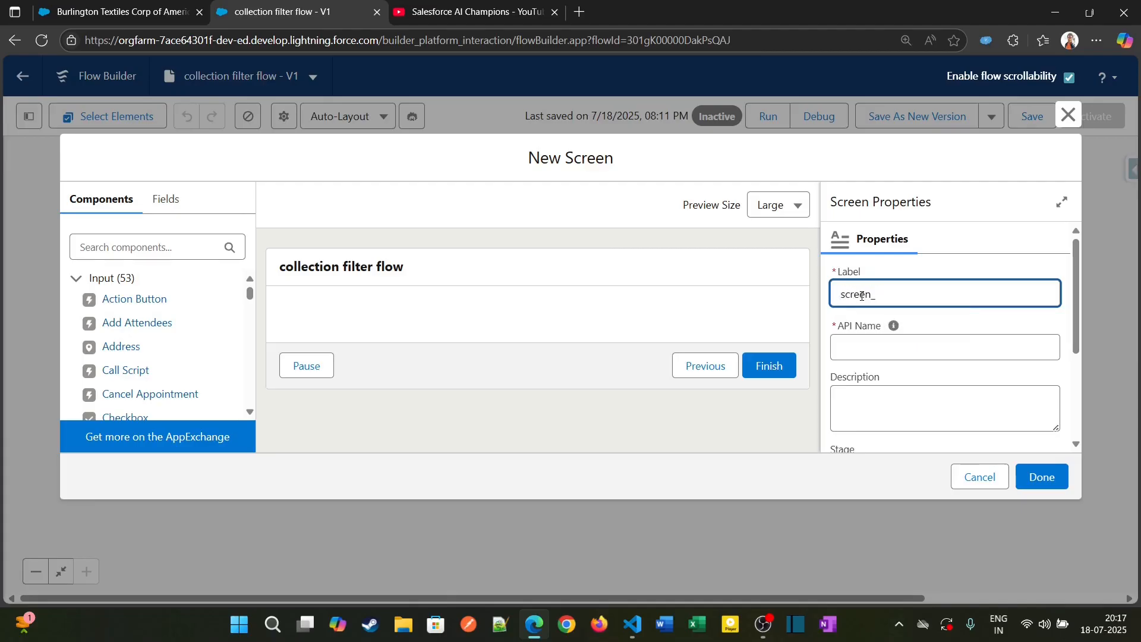
text(_for_collection_filter)
Find the Data Table component, add it to the screen and bring up its data source settings
click(200, 242)
text(d)
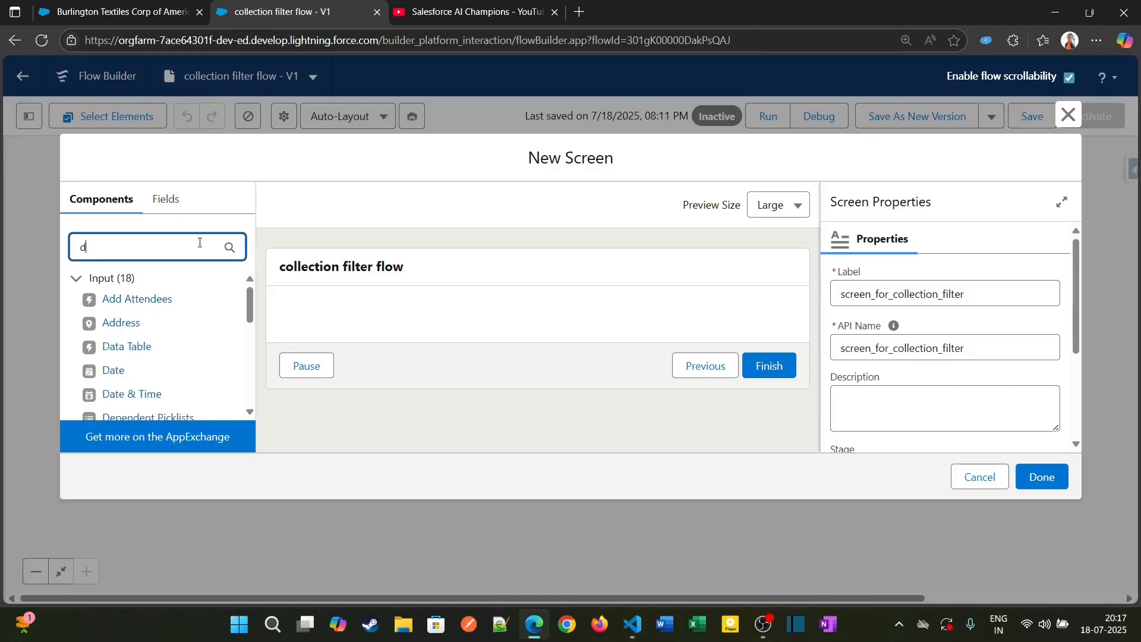
text(ata)
drag(116, 297, 334, 318)
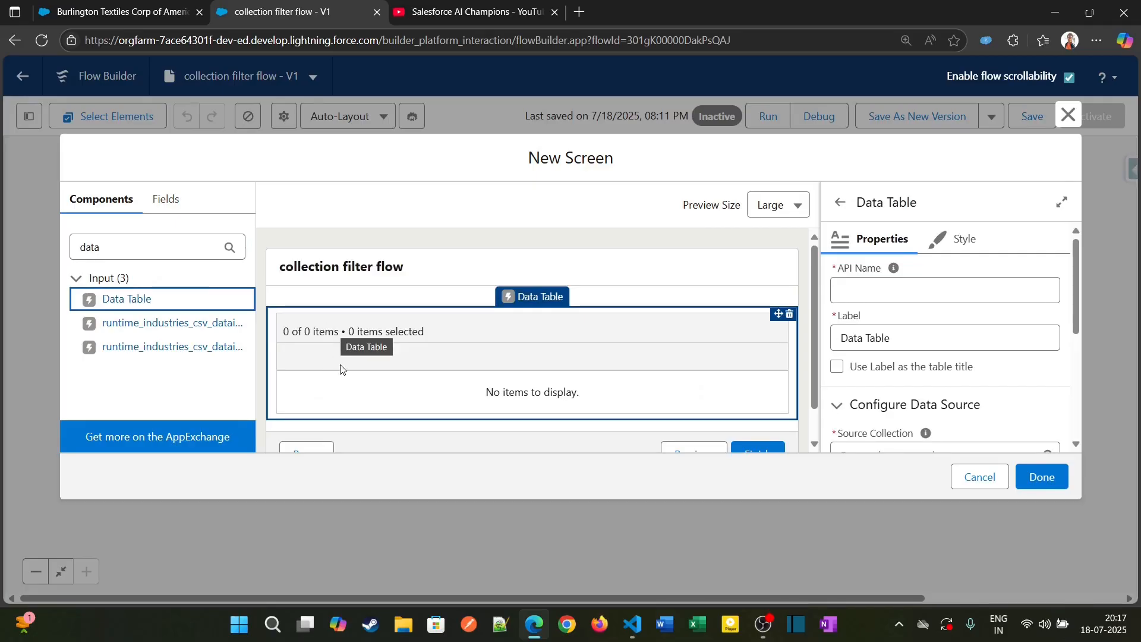
scroll(340, 370, down, 1)
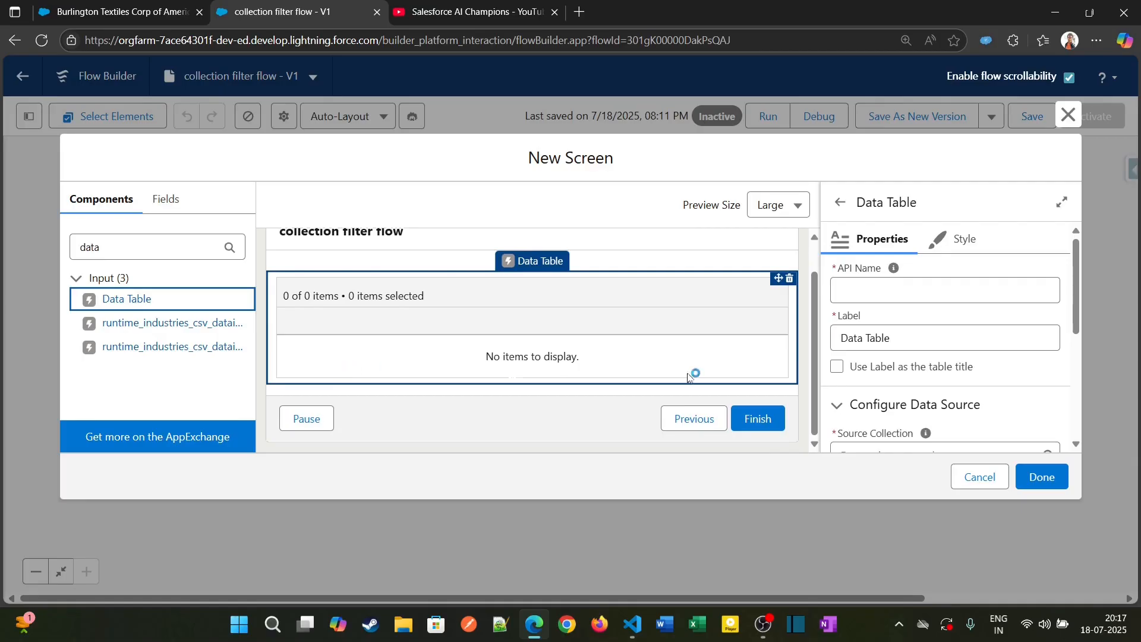
scroll(943, 381, down, 3)
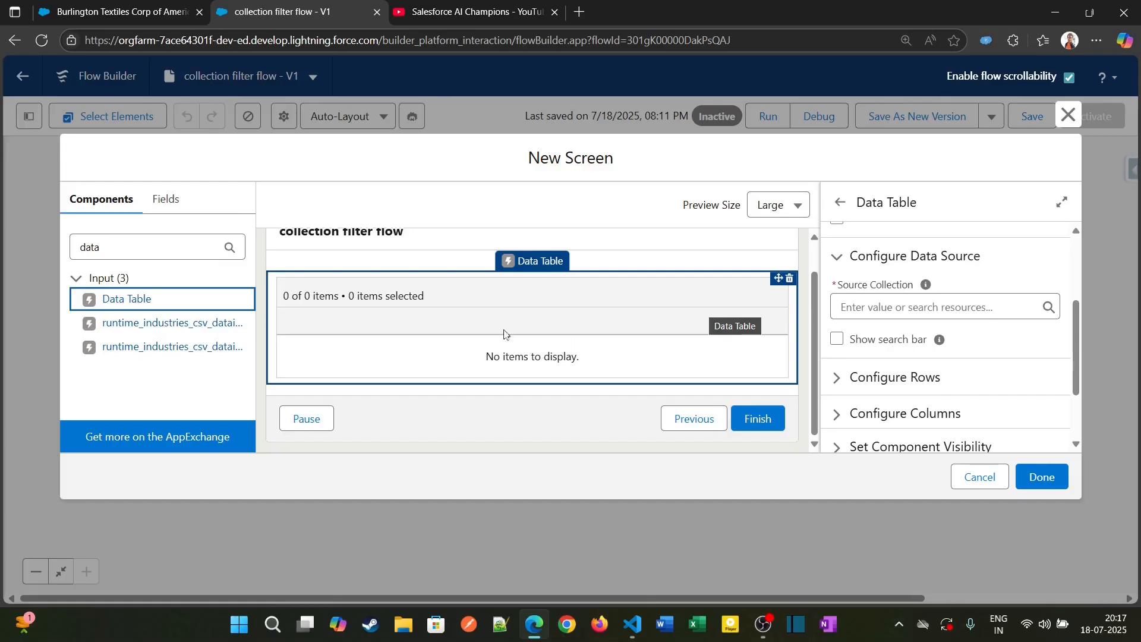
Set the data table's source collection to Accounts from Get_accs and its API name to all_accs_recs
click(872, 310)
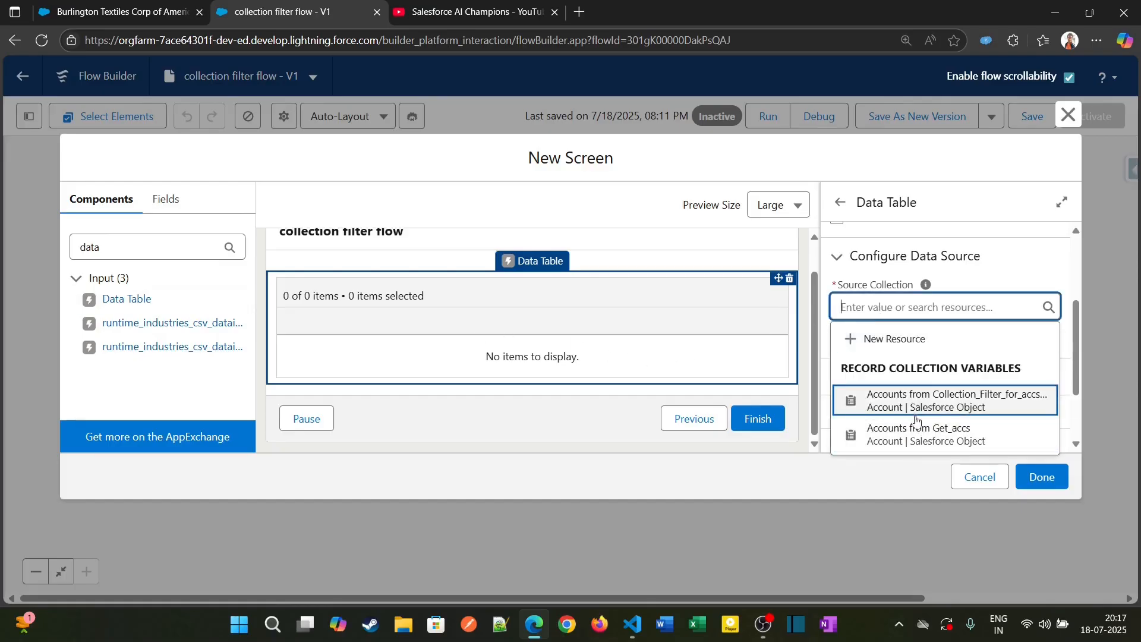
click(913, 434)
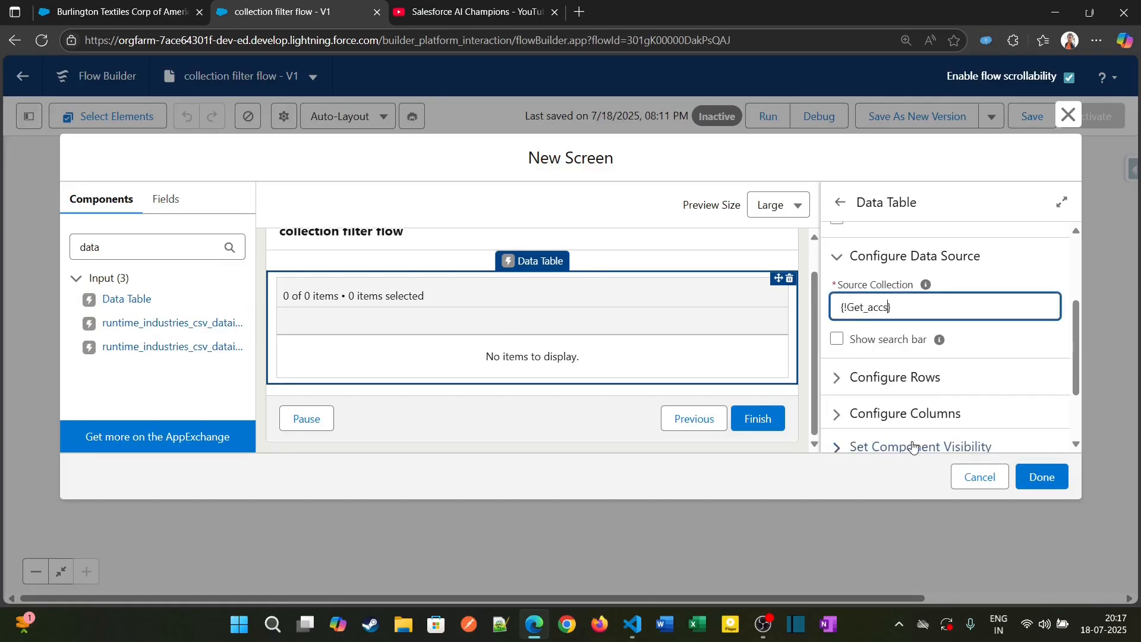
scroll(849, 359, up, 1)
scroll(849, 356, up, 2)
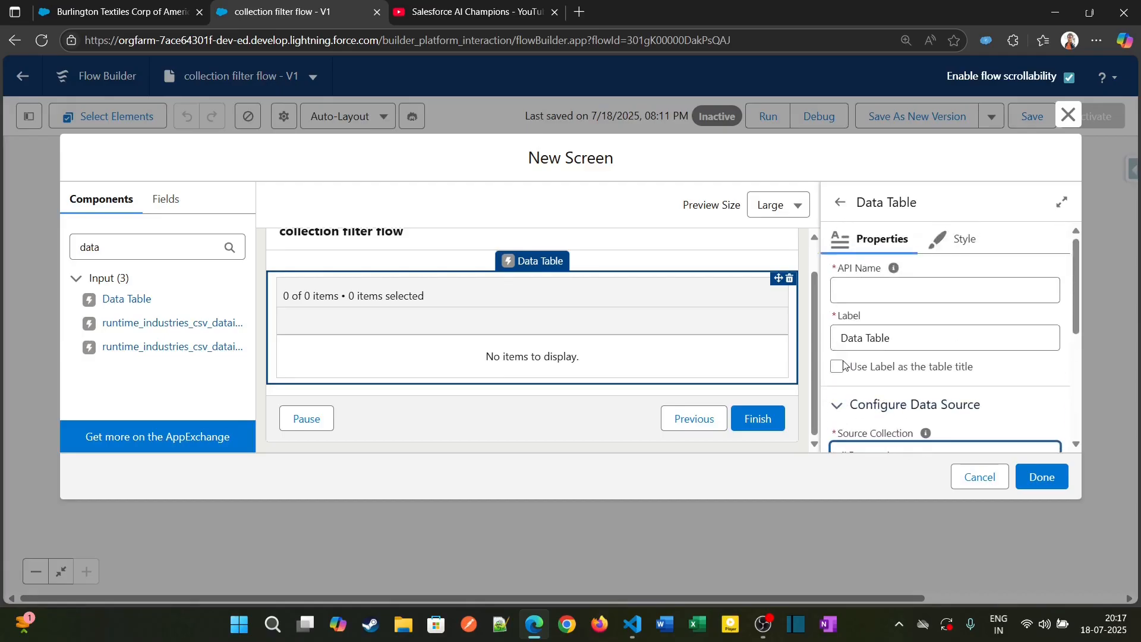
click(854, 292)
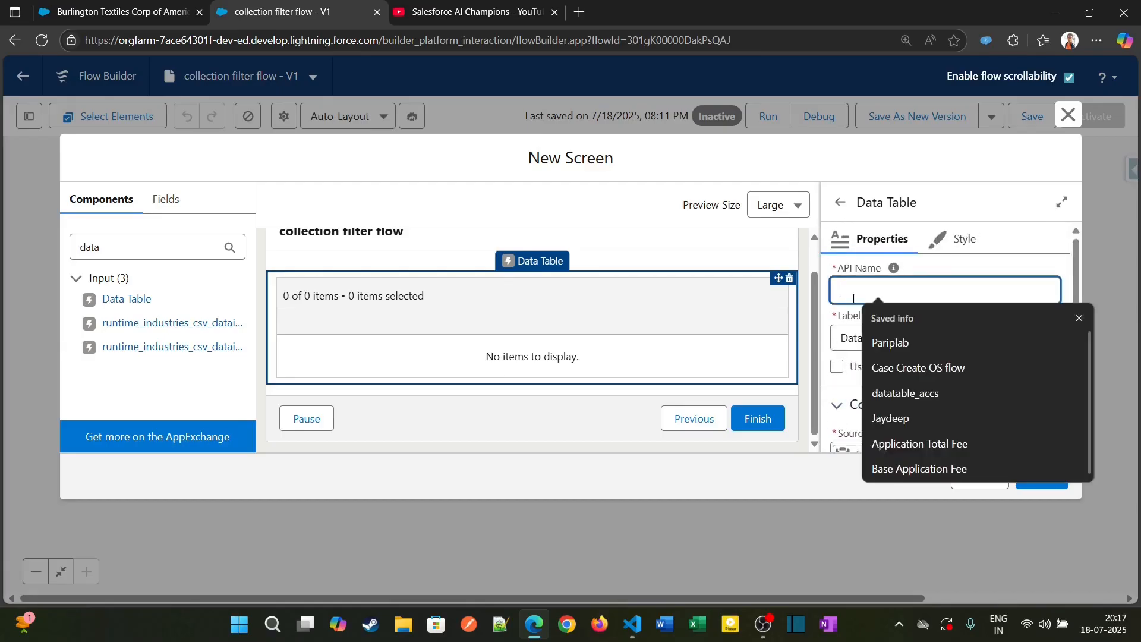
text(all_recs)
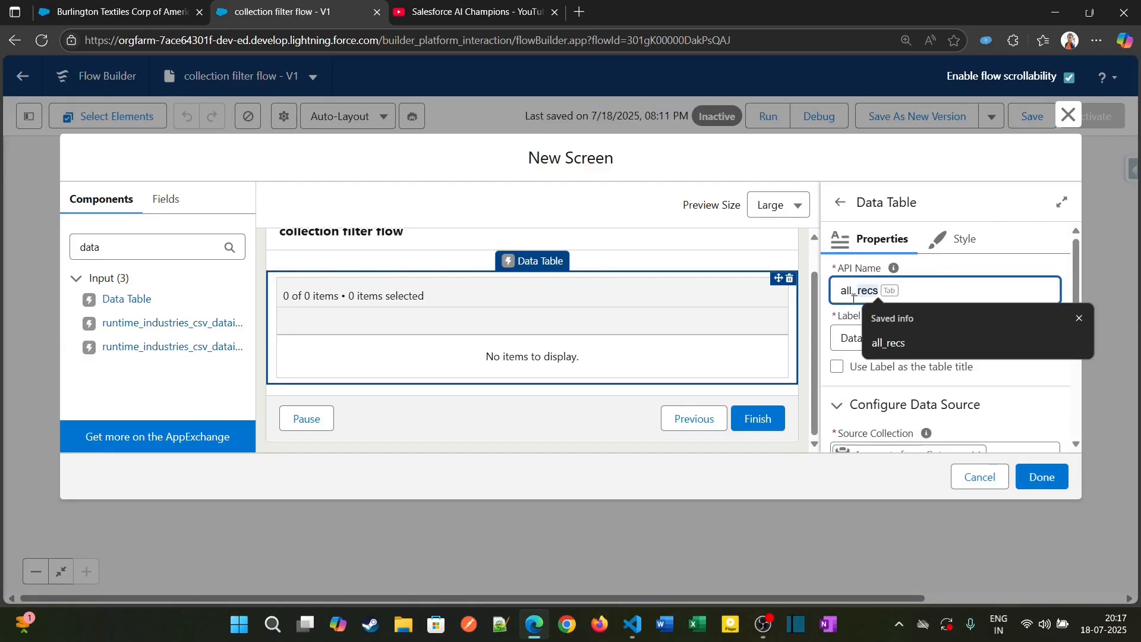
text(accs)
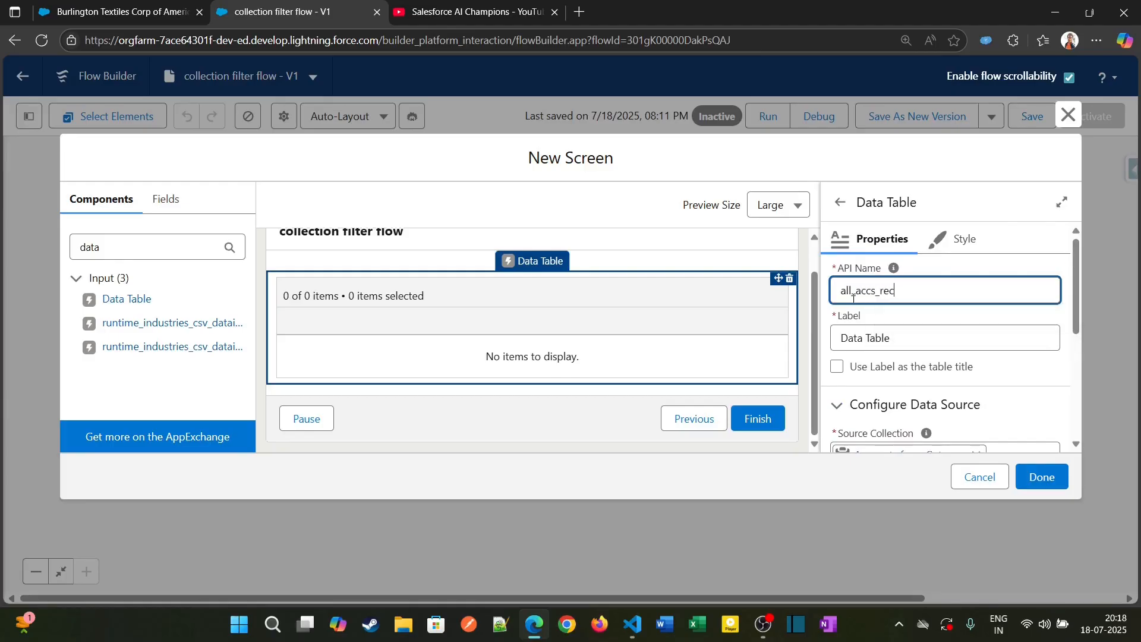
Label the data table All Accounts and use the label as the table title
double_click(880, 339)
key(ctrl+a)
key(BackSpace)
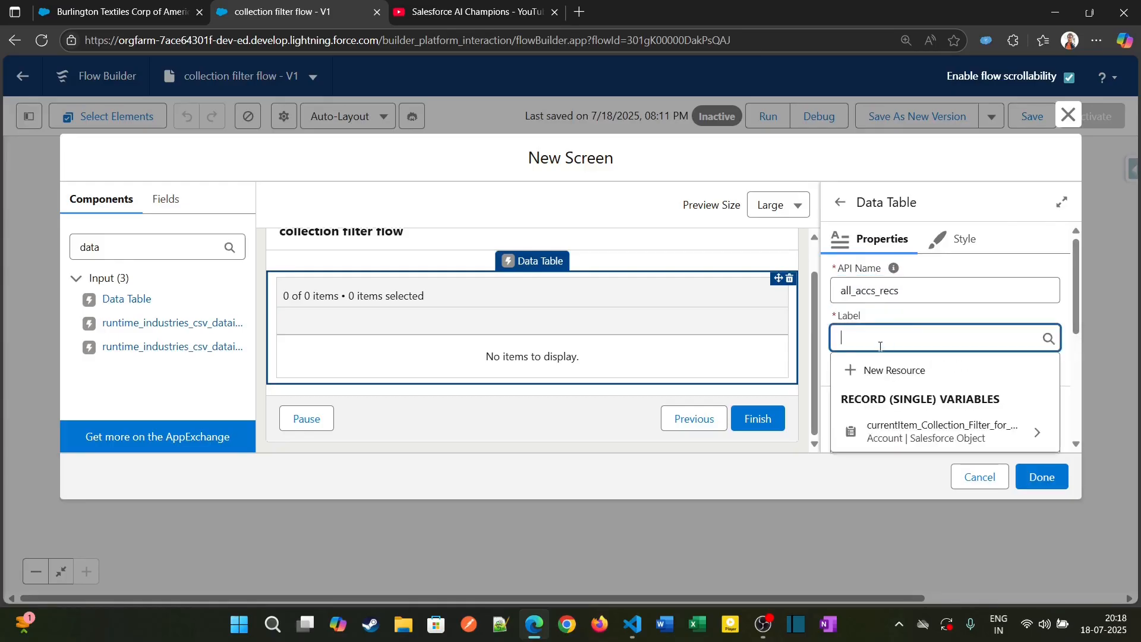
text(All )
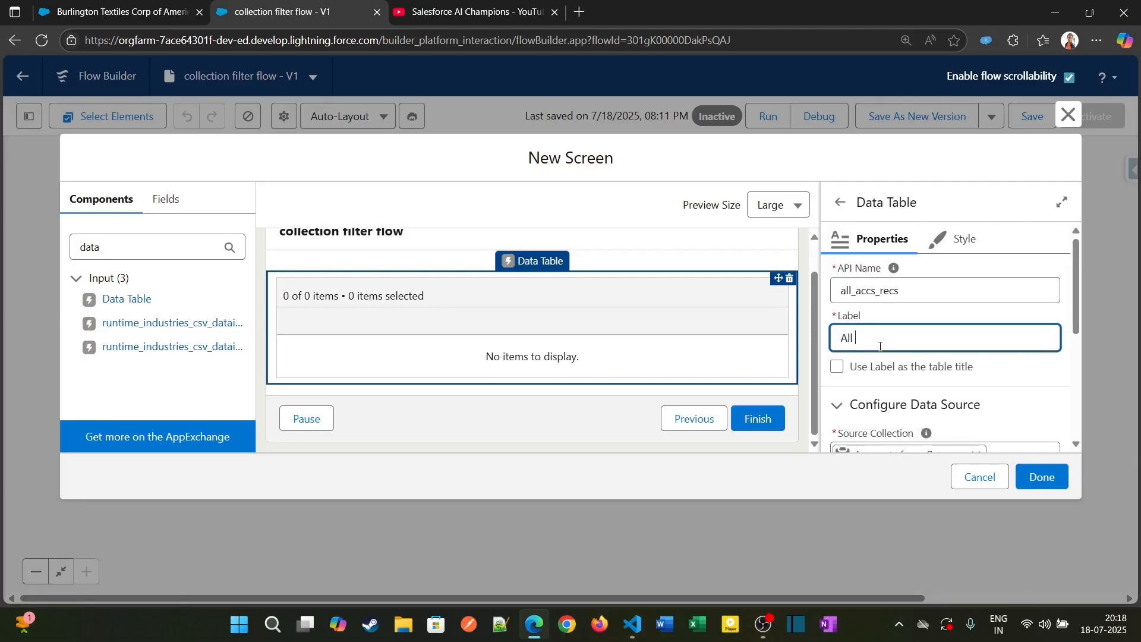
text(Accounts)
click(869, 364)
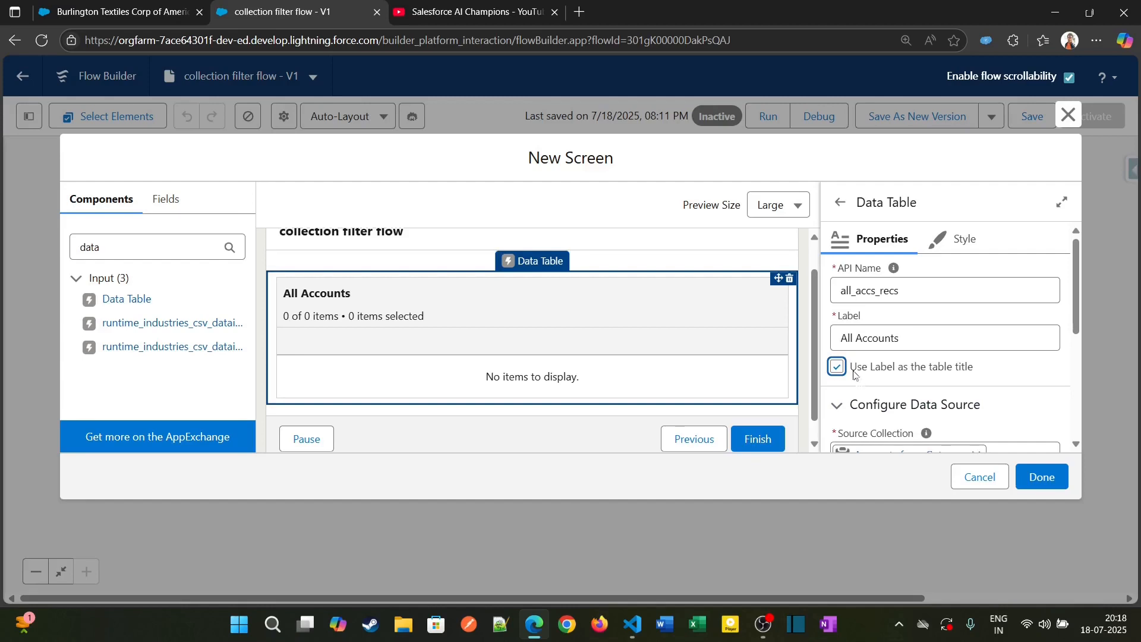
Configure the first column of the All Accounts table with the AccountNumber source field
scroll(951, 380, down, 3)
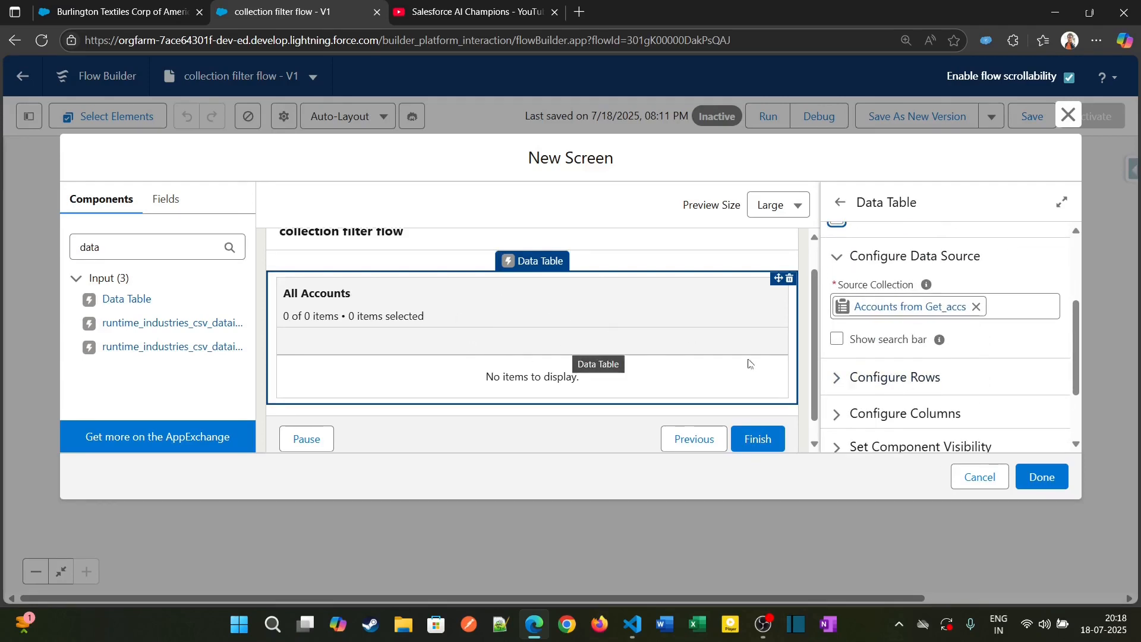
scroll(751, 363, down, 1)
scroll(878, 402, down, 1)
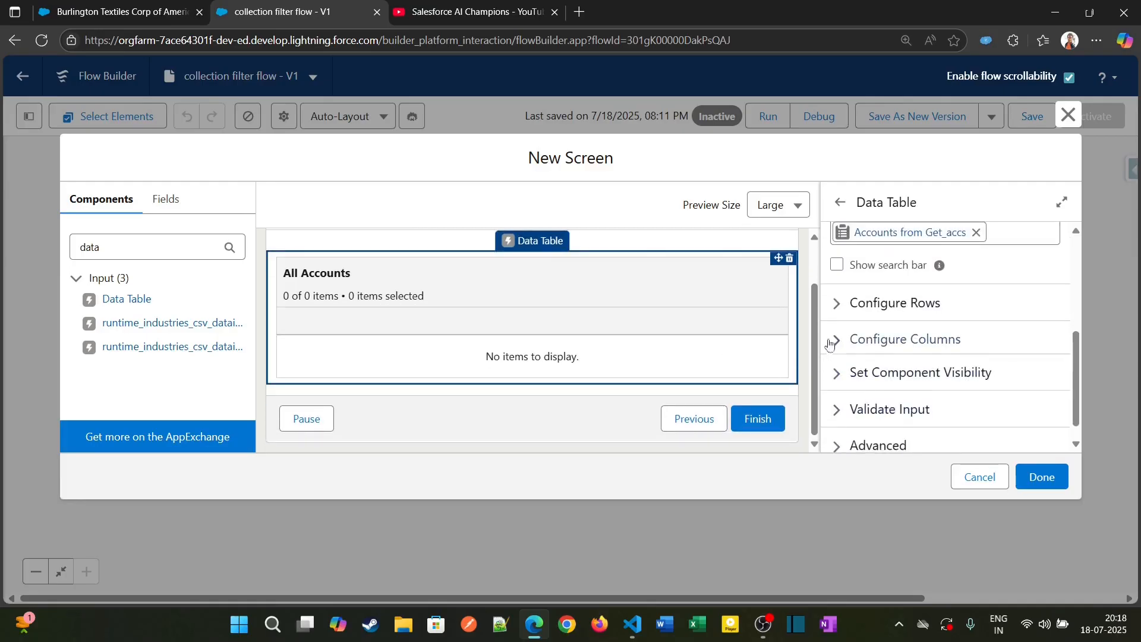
click(842, 311)
click(841, 311)
click(841, 339)
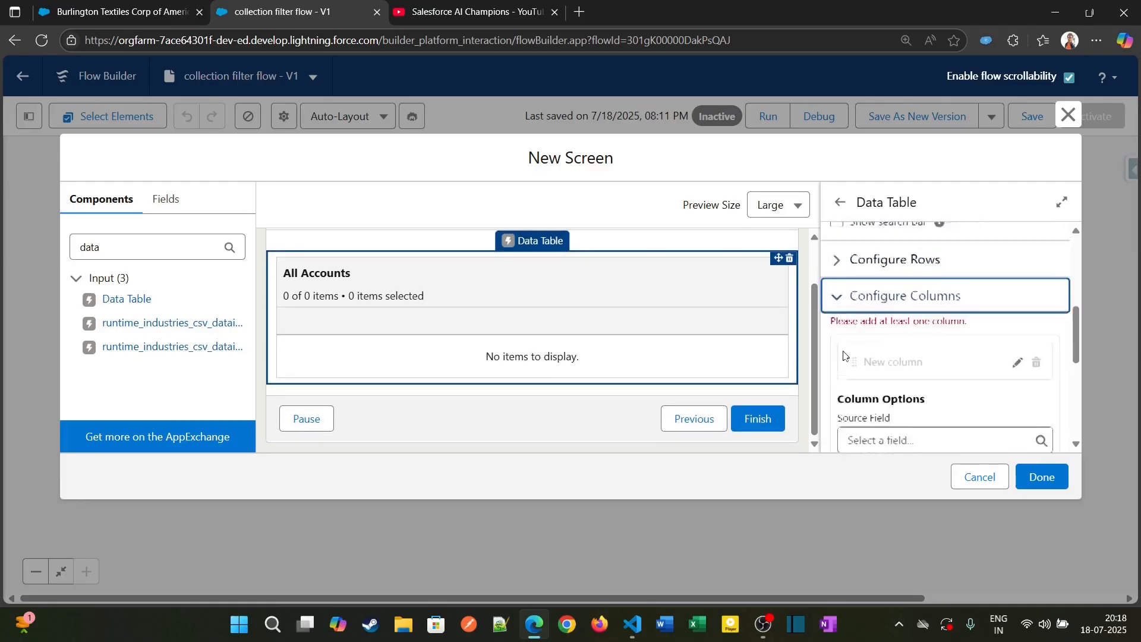
scroll(927, 339, down, 2)
click(931, 343)
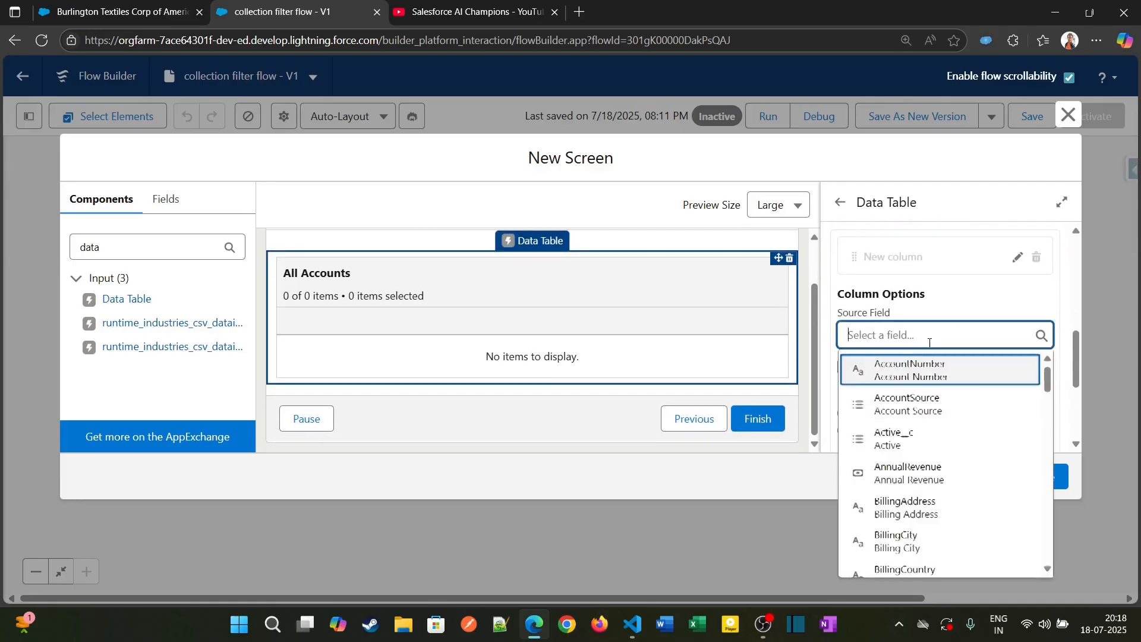
click(937, 372)
scroll(982, 401, down, 2)
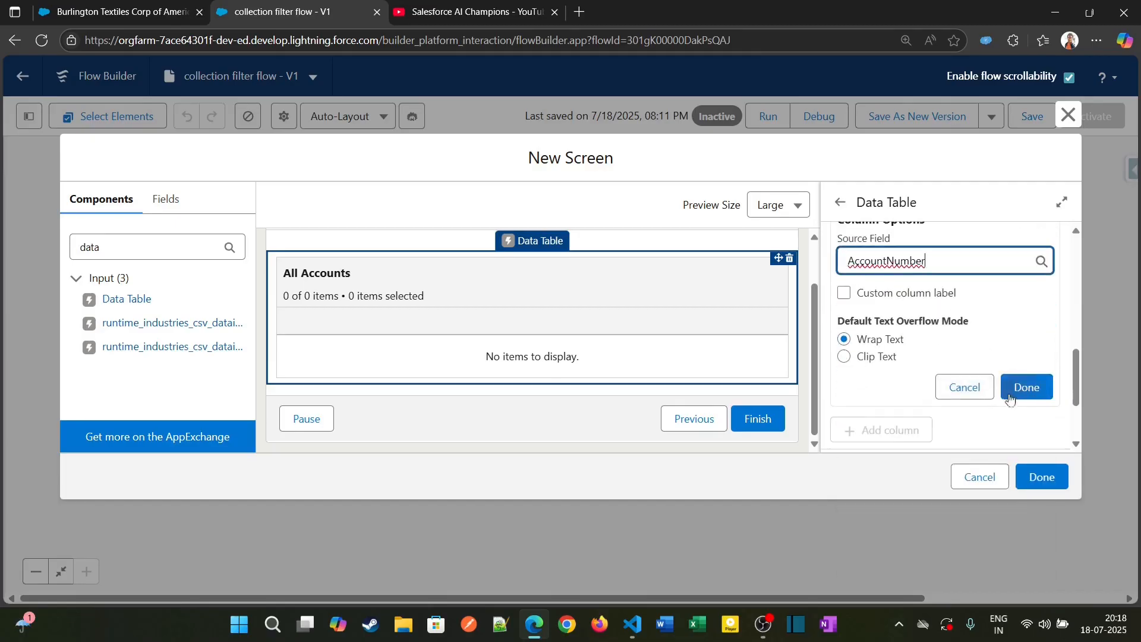
click(1025, 387)
Add a second column to the All Accounts table with AnnualRevenue as its source field
click(904, 311)
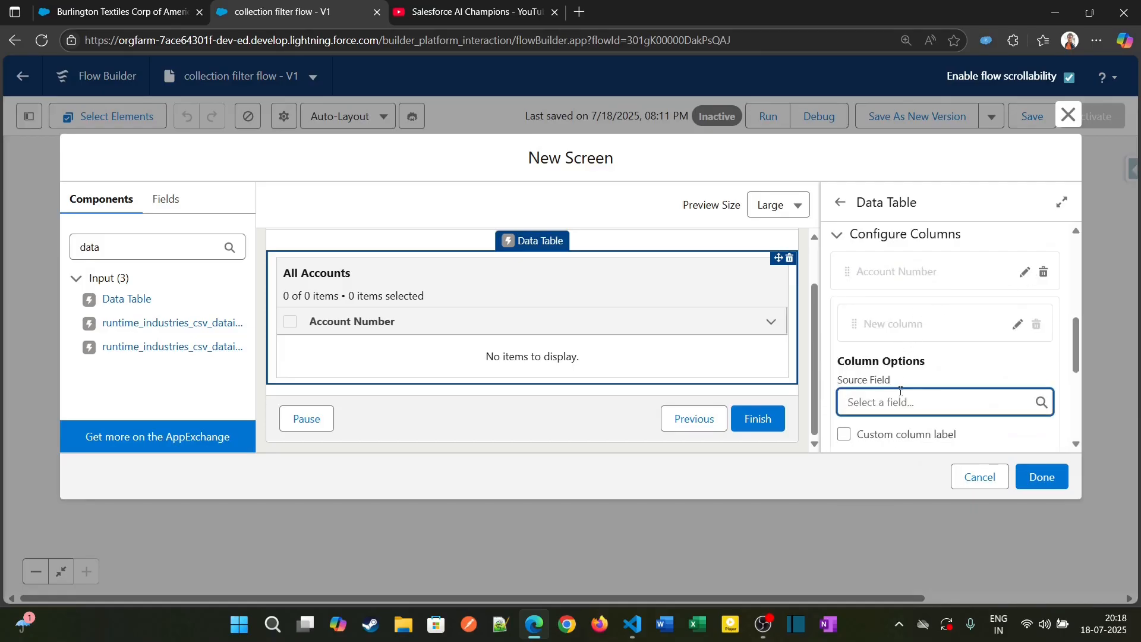
click(901, 395)
text(Annu)
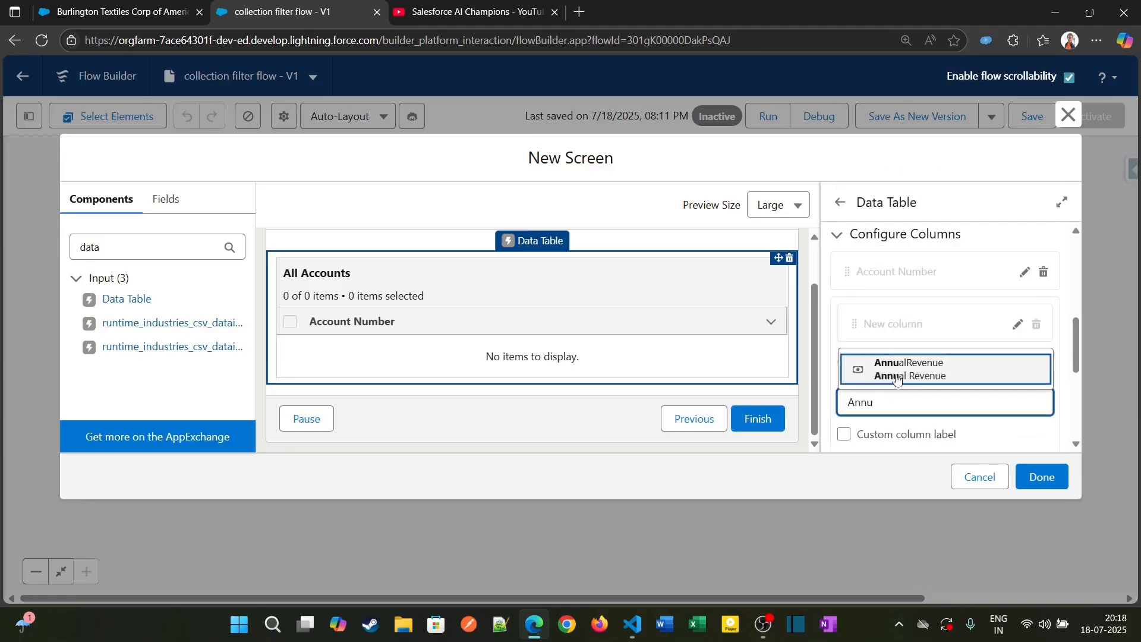
click(910, 370)
scroll(1009, 404, down, 2)
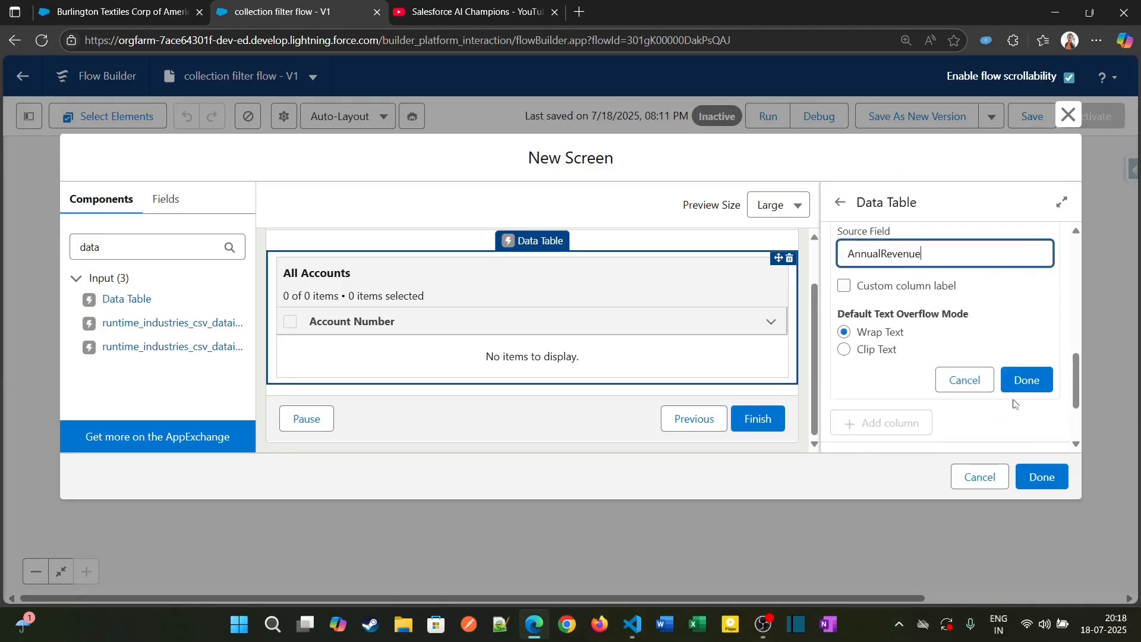
click(1025, 381)
Add a third column with the Rating source field to the All Accounts table and finish the screen
click(866, 312)
scroll(903, 361, down, 2)
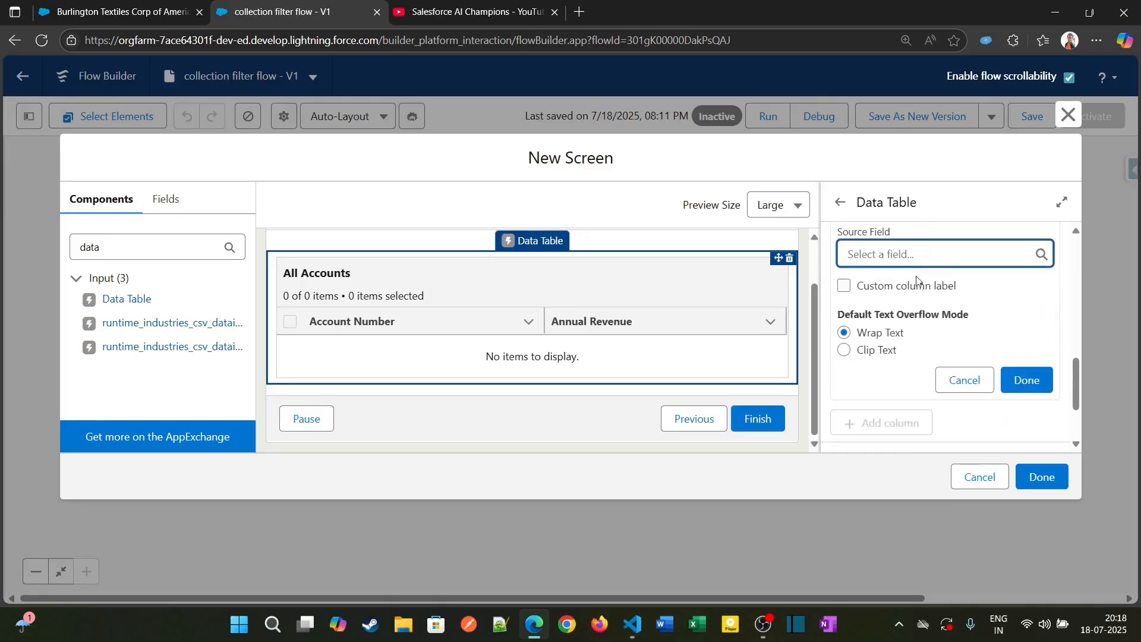
click(919, 256)
scroll(922, 401, down, 6)
scroll(922, 401, down, 8)
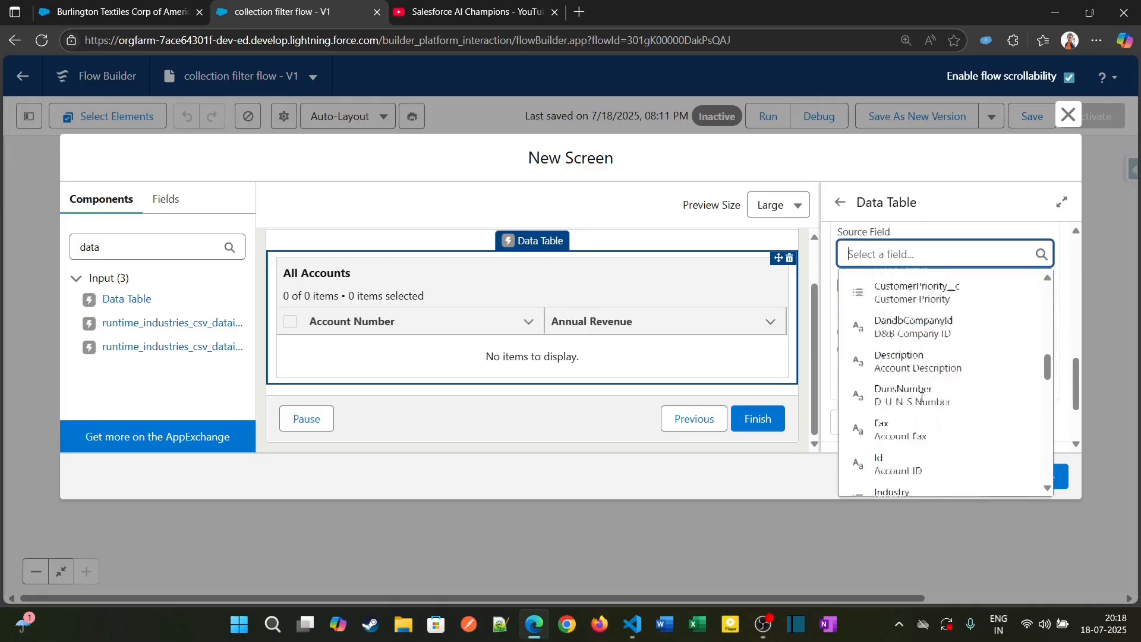
text(rati)
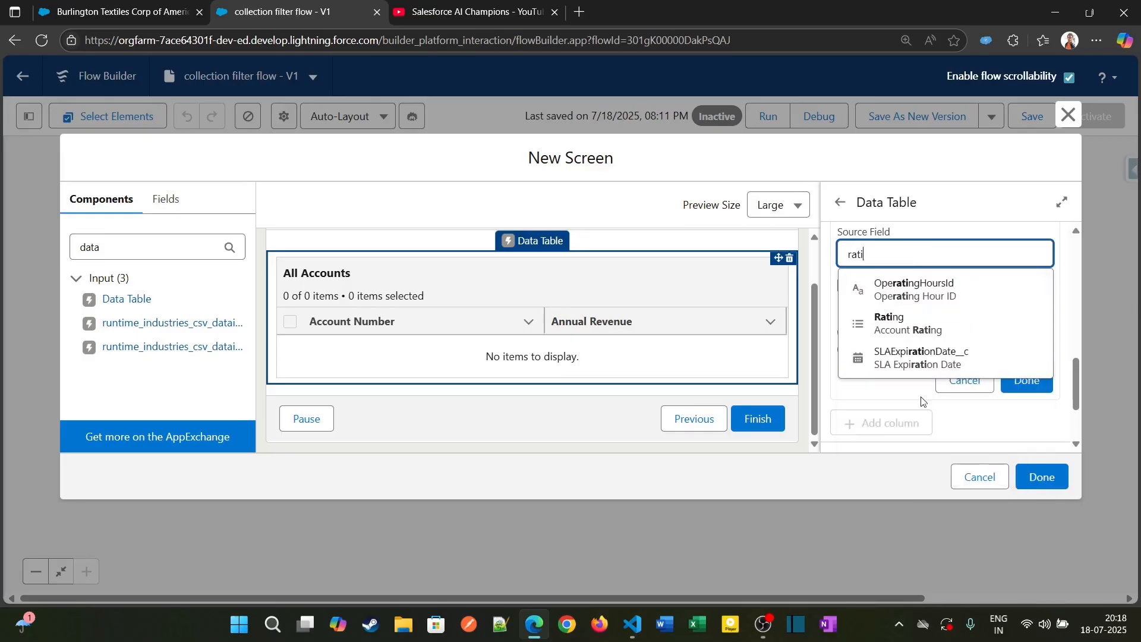
click(923, 324)
click(1029, 383)
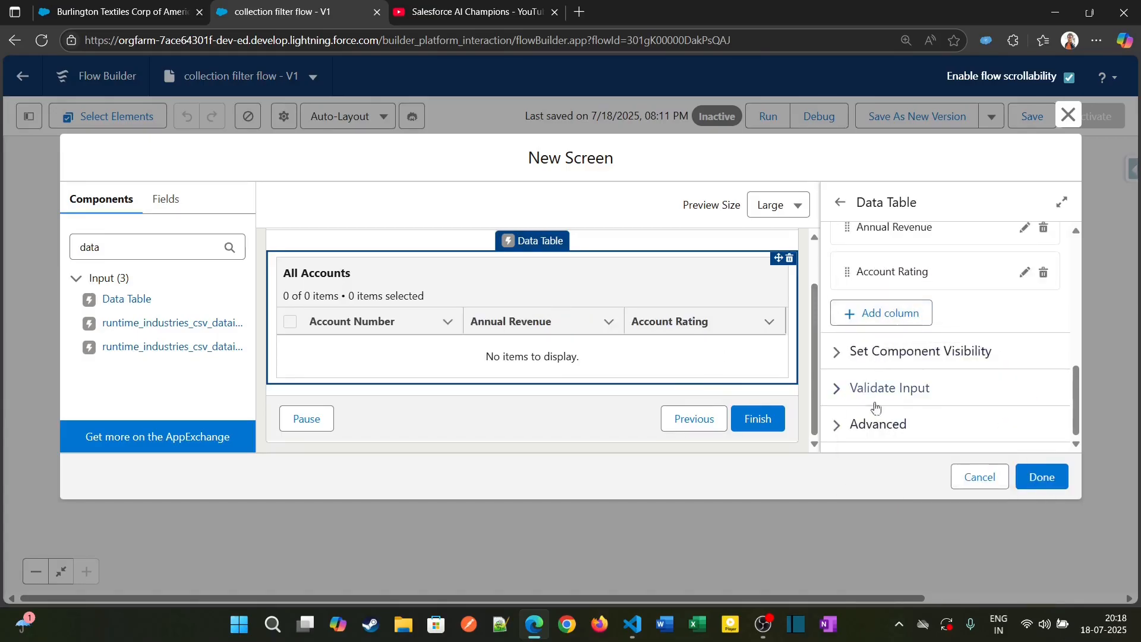
click(1028, 471)
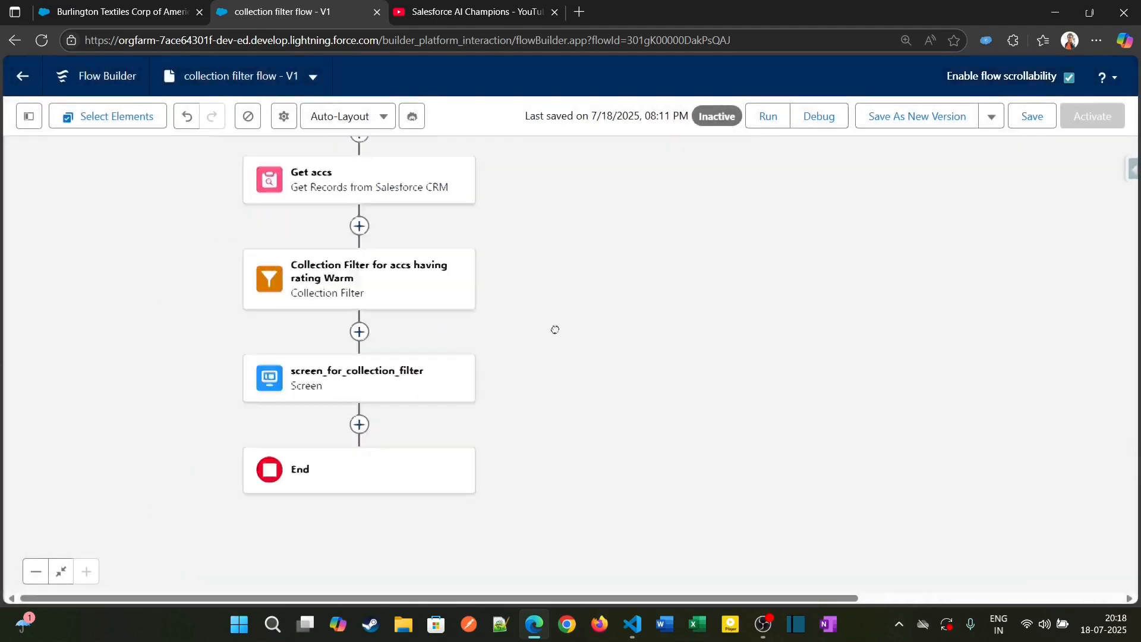
Reopen the screen_for_collection_filter element, find the Data Table component and add a second one below the All Accounts table
double_click(438, 349)
scroll(550, 375, down, 1)
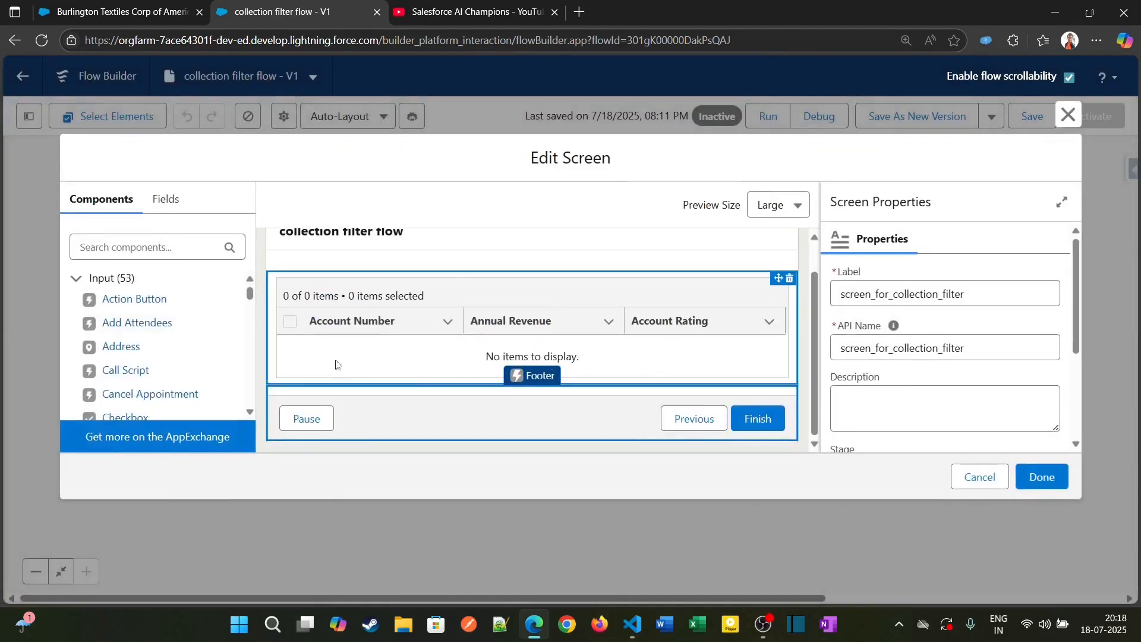
click(542, 316)
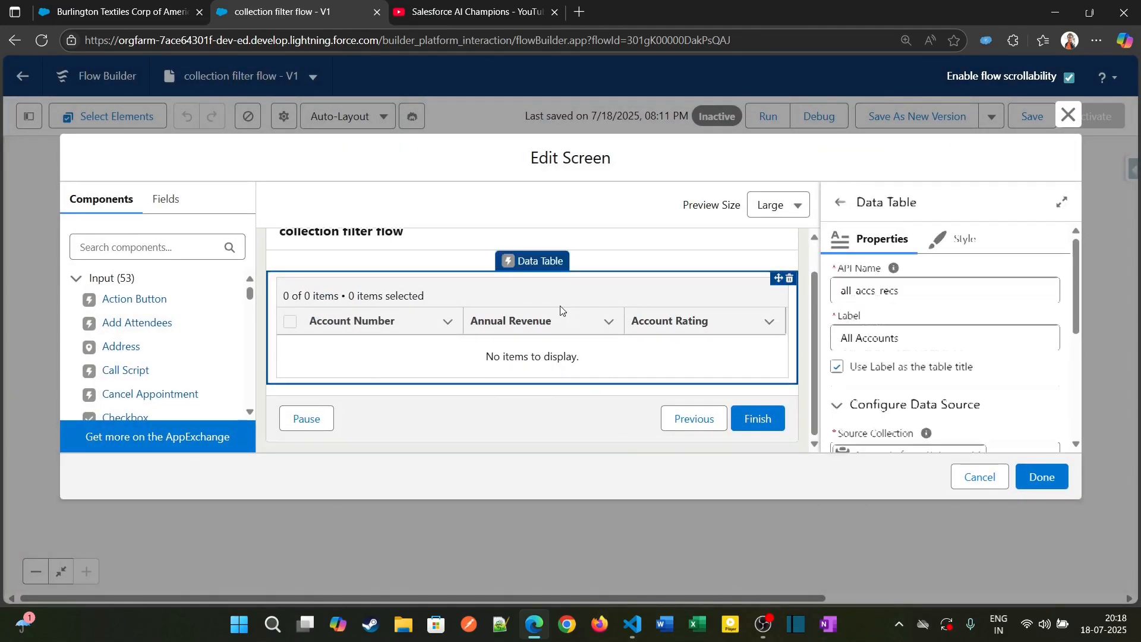
scroll(417, 345, up, 1)
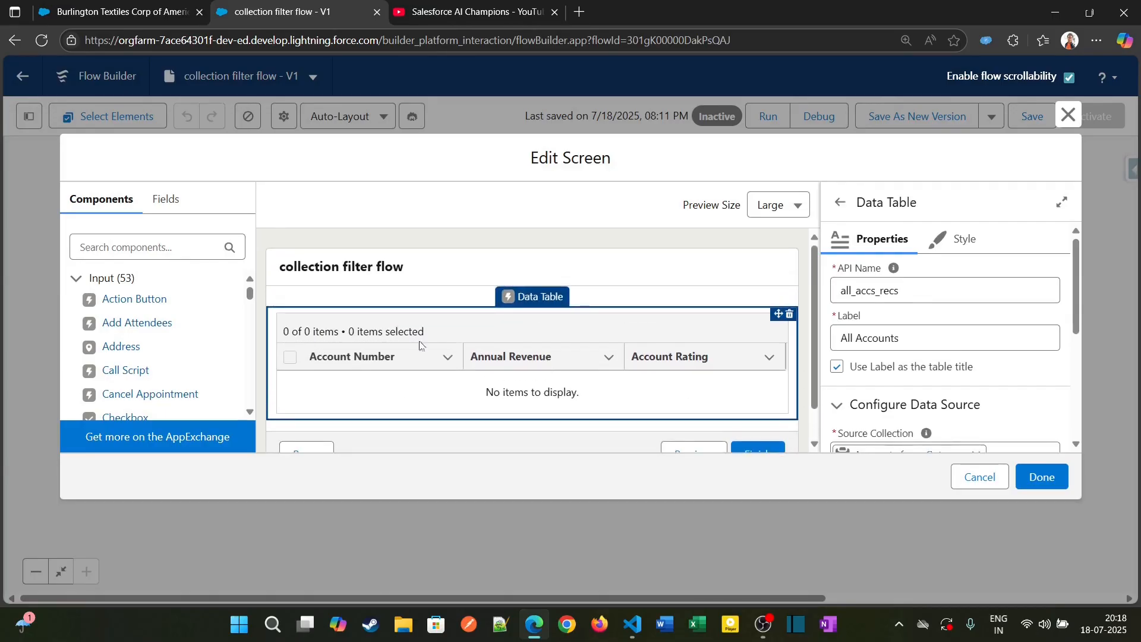
scroll(356, 332, down, 1)
click(170, 254)
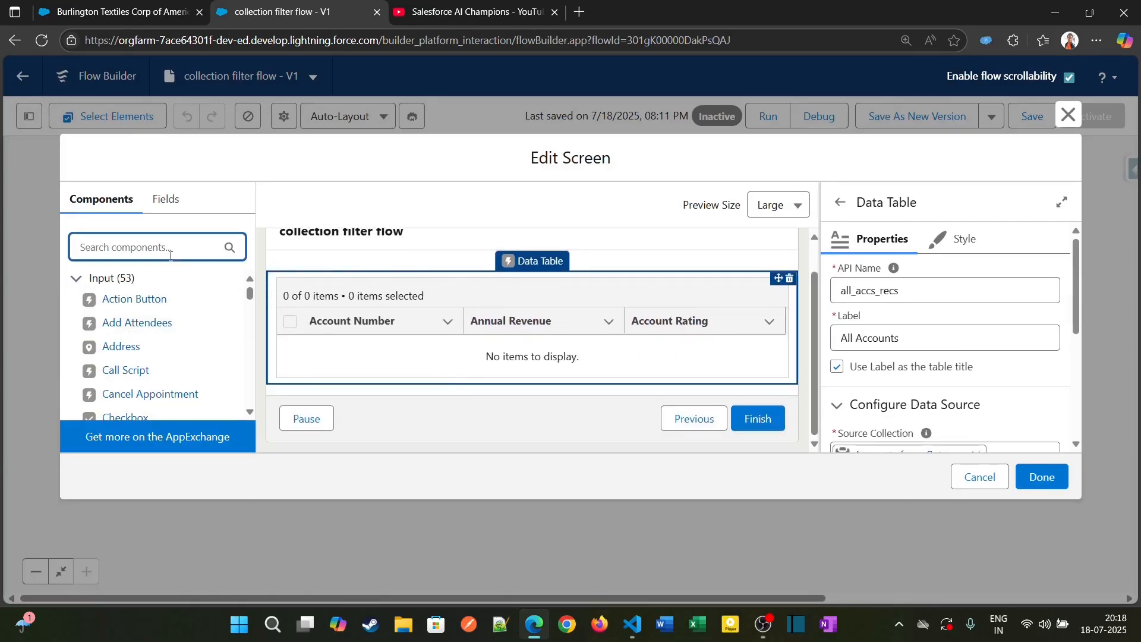
text(data)
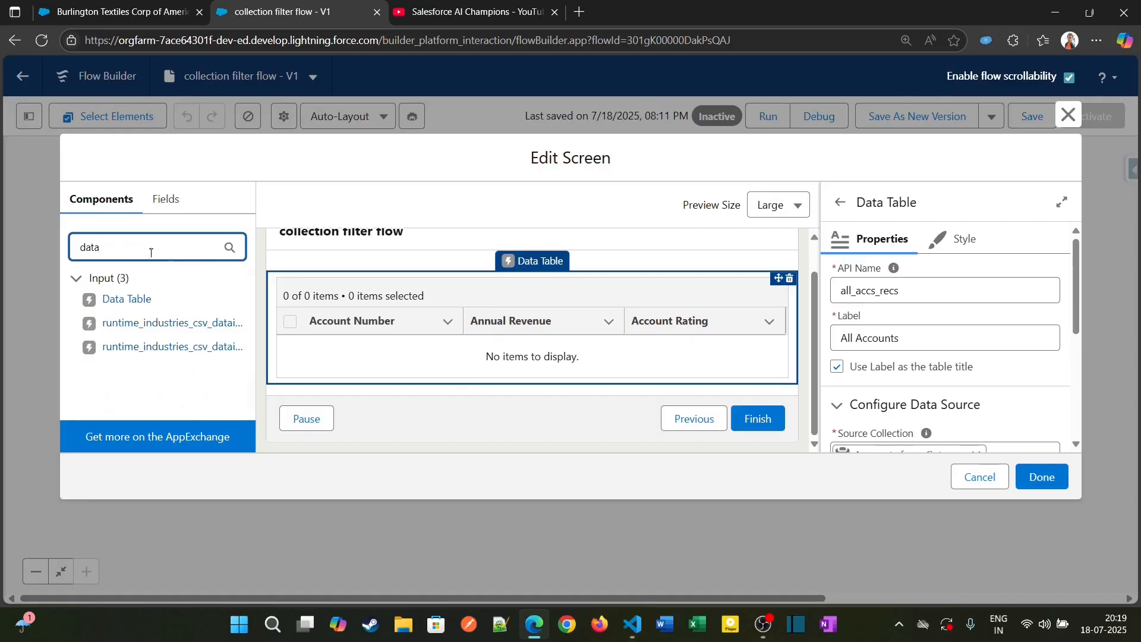
drag(107, 299, 503, 387)
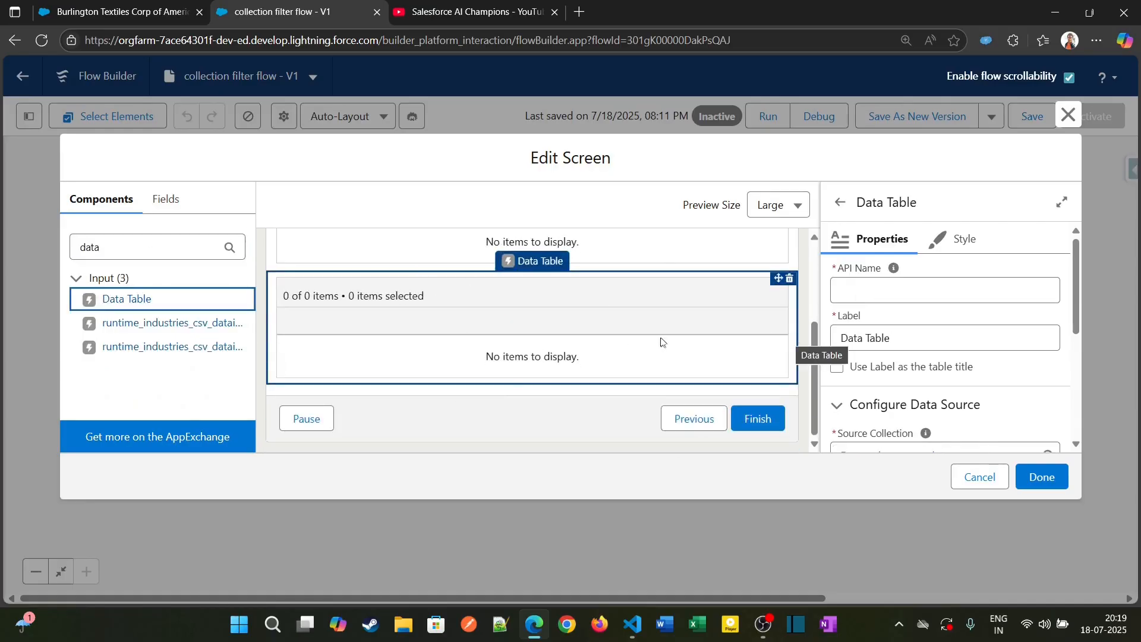
scroll(632, 291, up, 2)
scroll(580, 350, down, 2)
Set the second table's API name to collection_filter_datatable and its label to Filtered Accounts, using the label as the table title
click(891, 292)
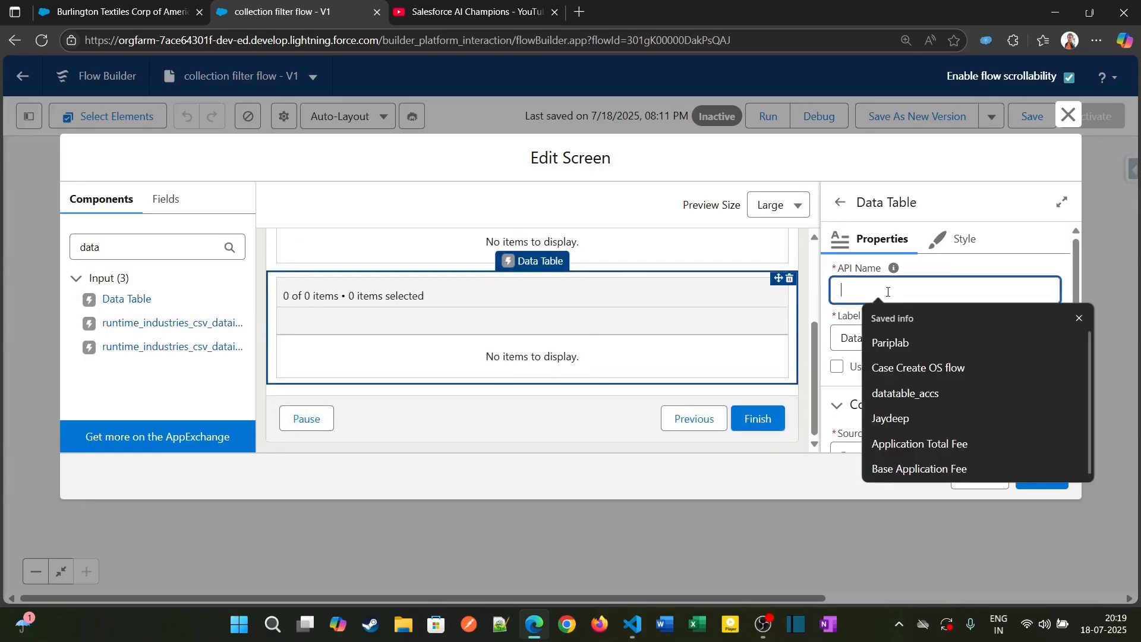
text(collection_filter_datatable)
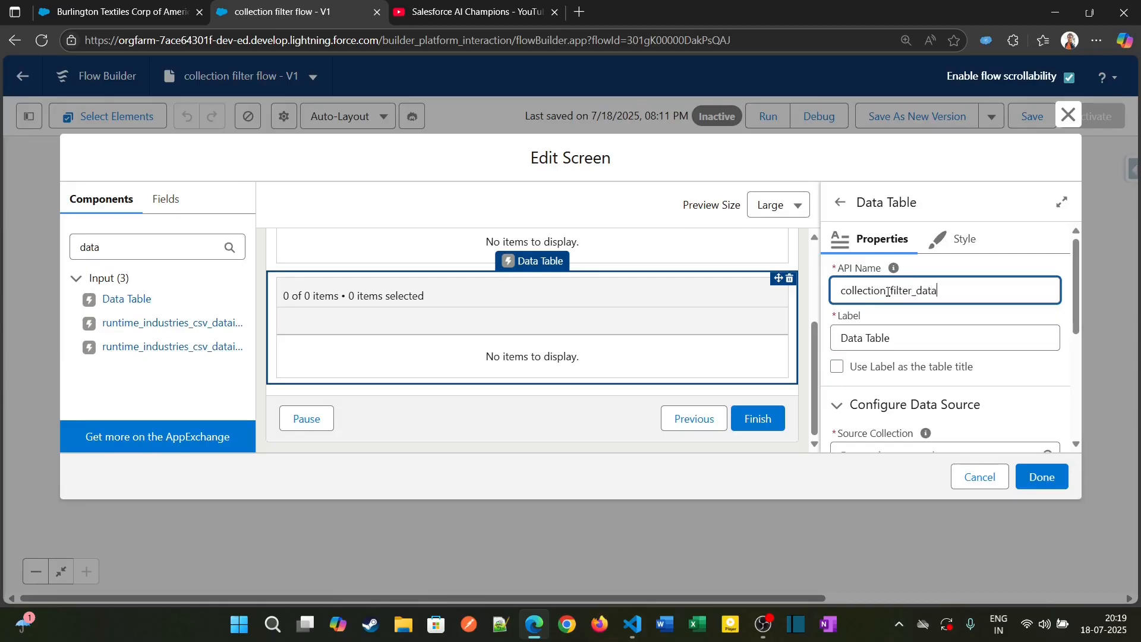
double_click(896, 346)
key(ctrl+a)
key(BackSpace)
text(Filt)
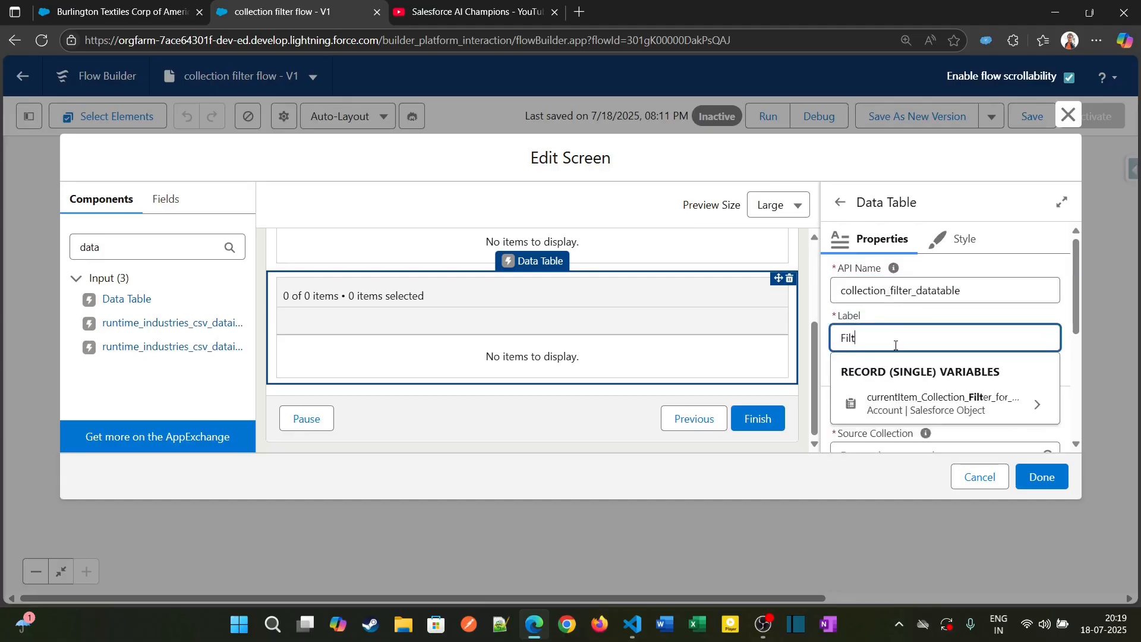
text(ered)
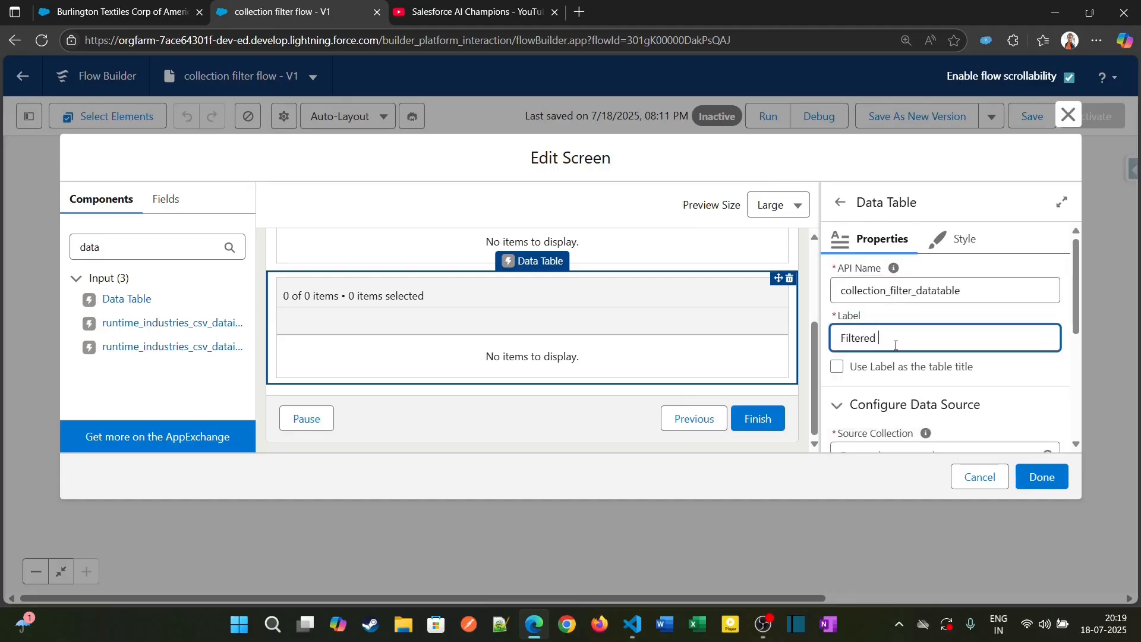
text( Accounts)
click(838, 367)
Set the Filtered Accounts table's source collection to the accounts from the Collection Filter
scroll(918, 326, down, 3)
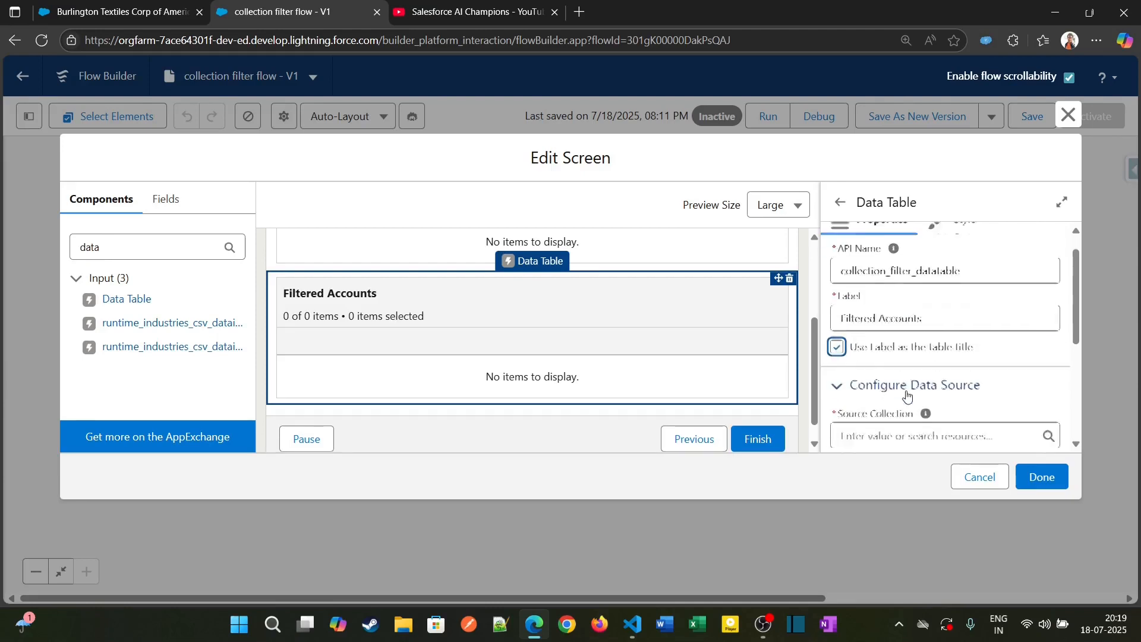
click(919, 315)
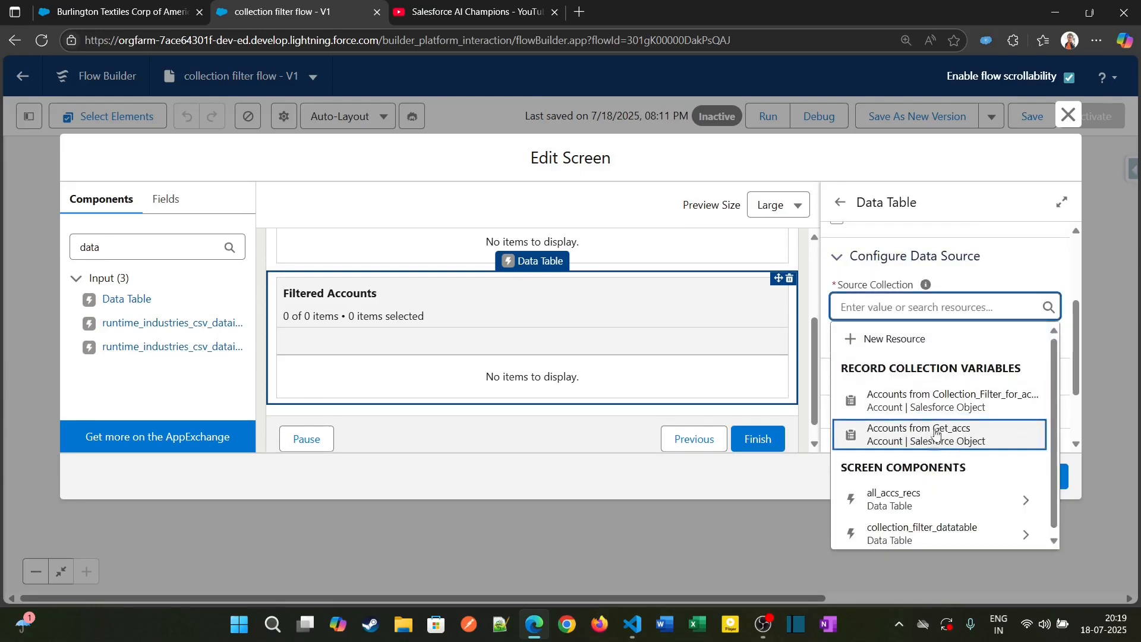
click(945, 397)
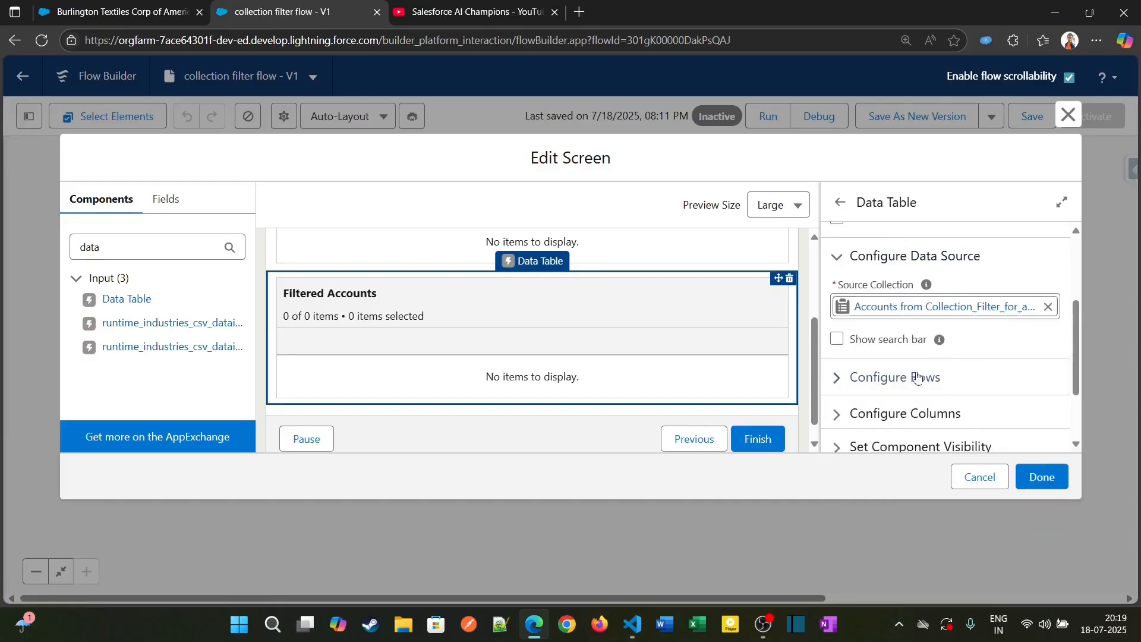
Add a first column with the Account Number source field to the Filtered Accounts table
click(874, 412)
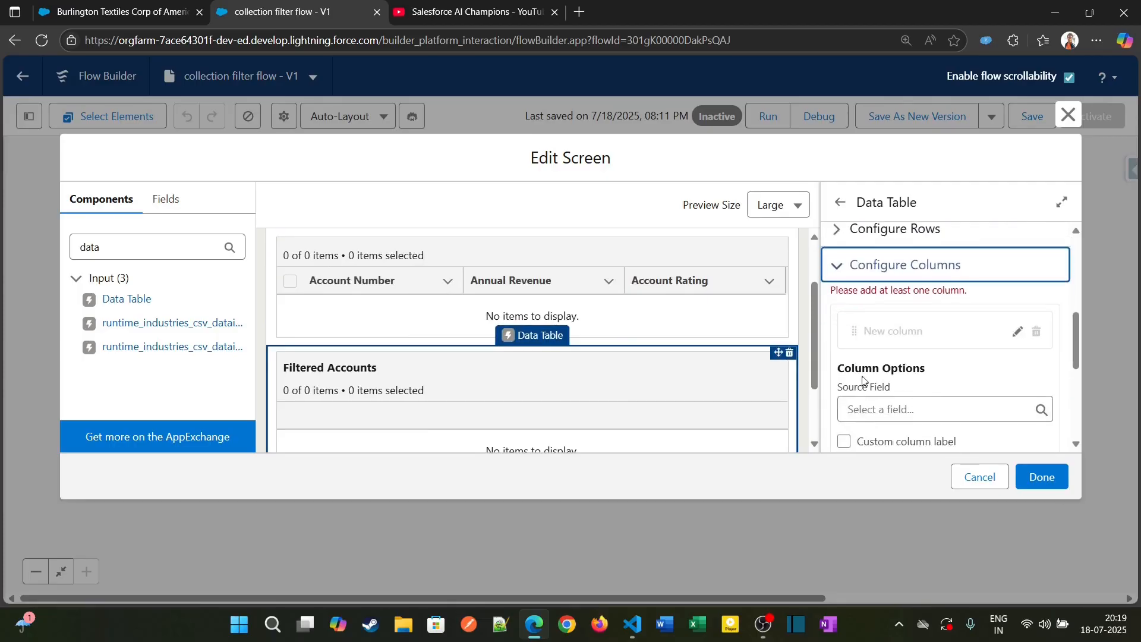
click(901, 402)
text(ac)
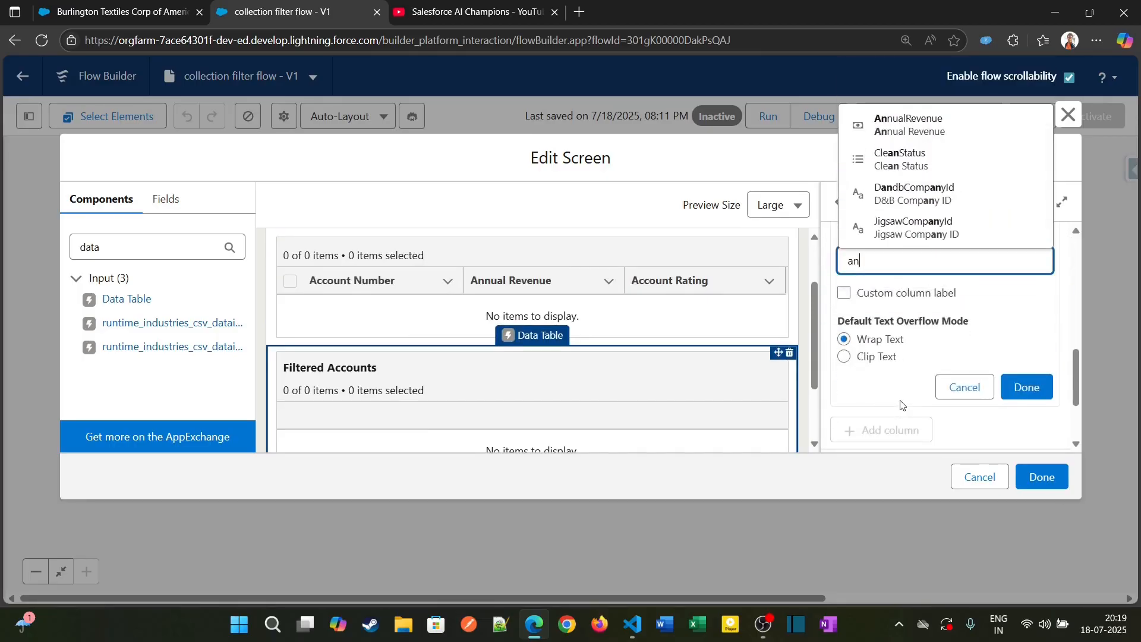
text(c)
key(Return)
click(1027, 387)
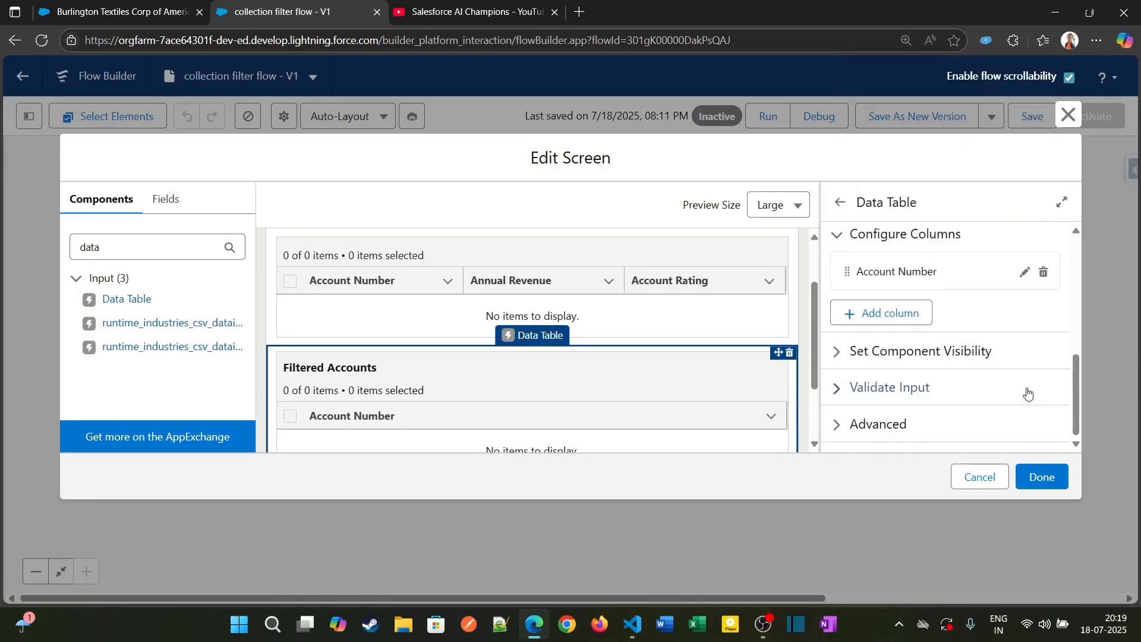
Add a second column with the AnnualRevenue source field to the Filtered Accounts table
click(881, 312)
text(annu)
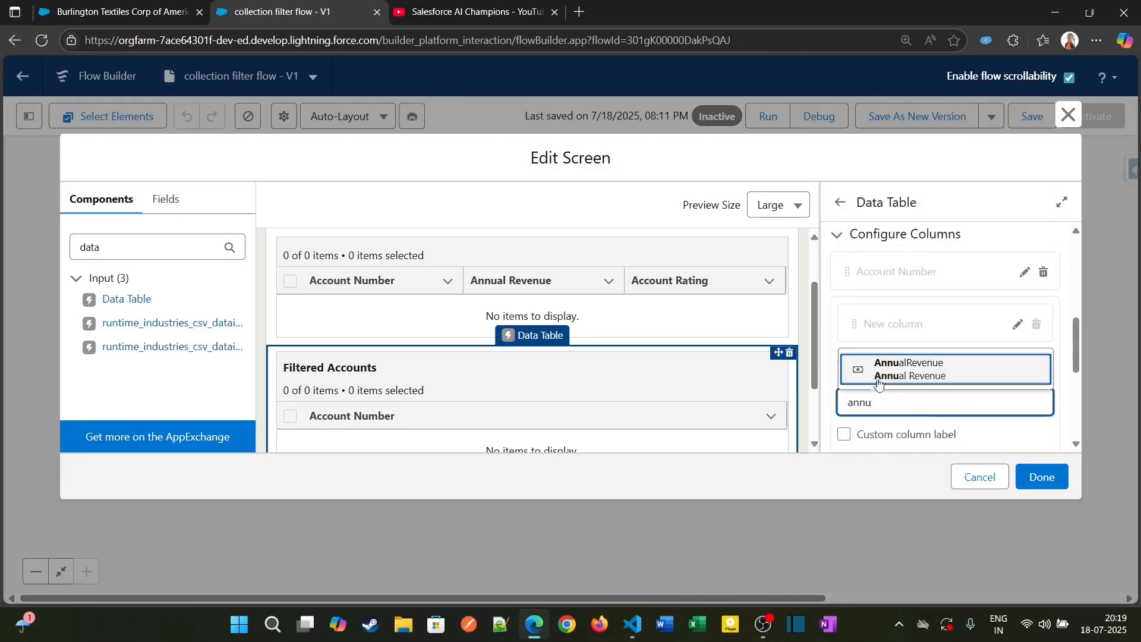
key(Return)
scroll(951, 380, down, 3)
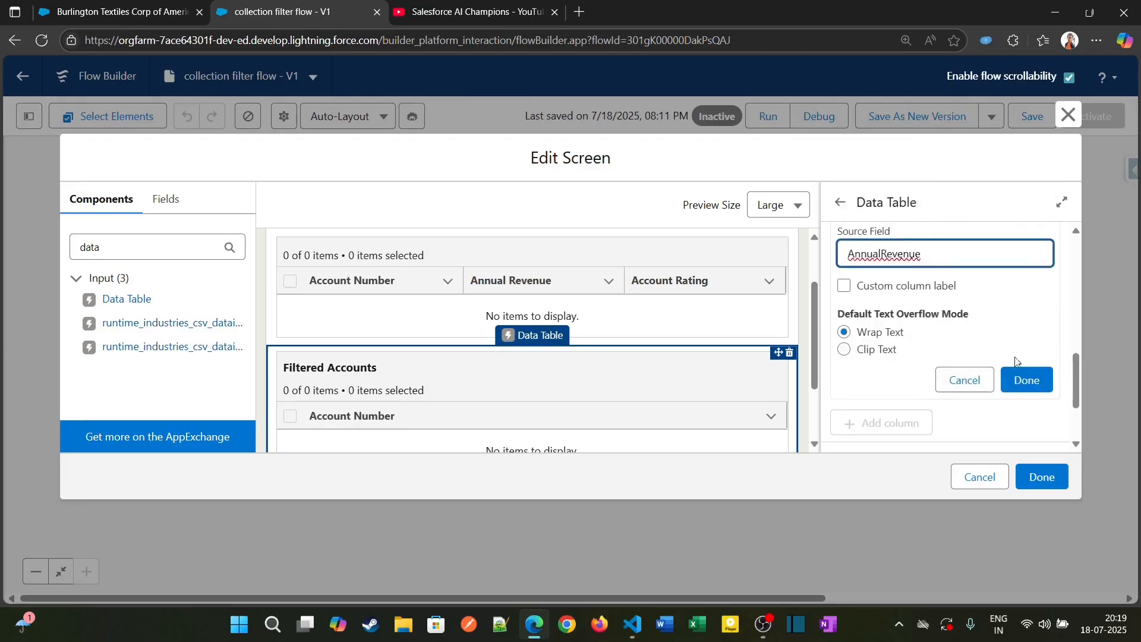
click(1025, 377)
Add a third column with the Rating source field to the Filtered Accounts table and finish editing the screen
click(874, 314)
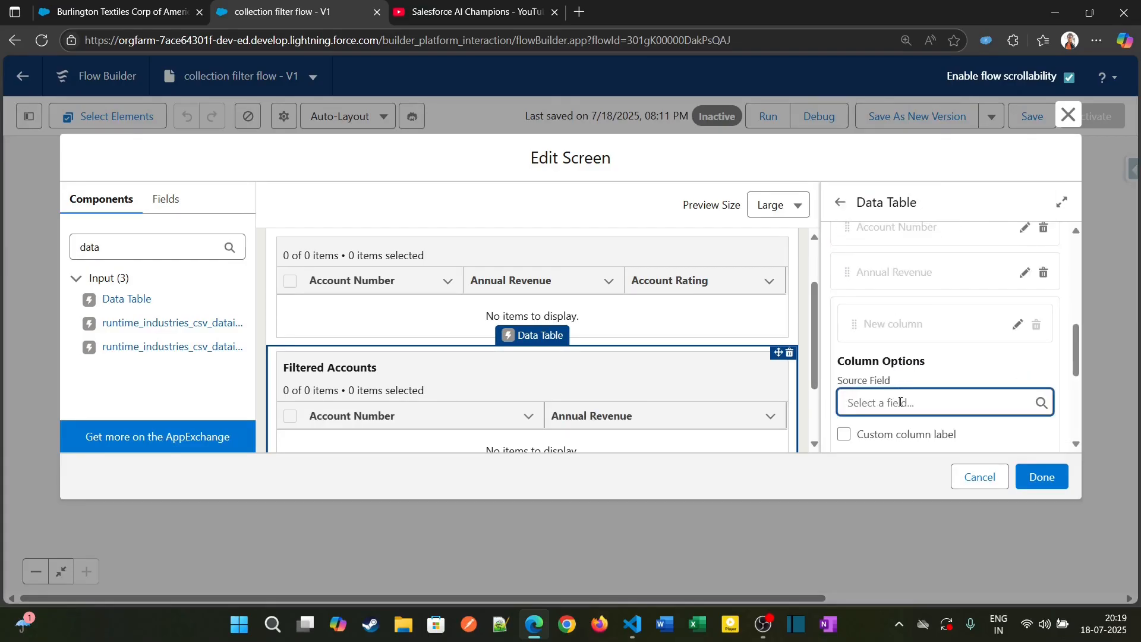
click(901, 403)
text(Accou)
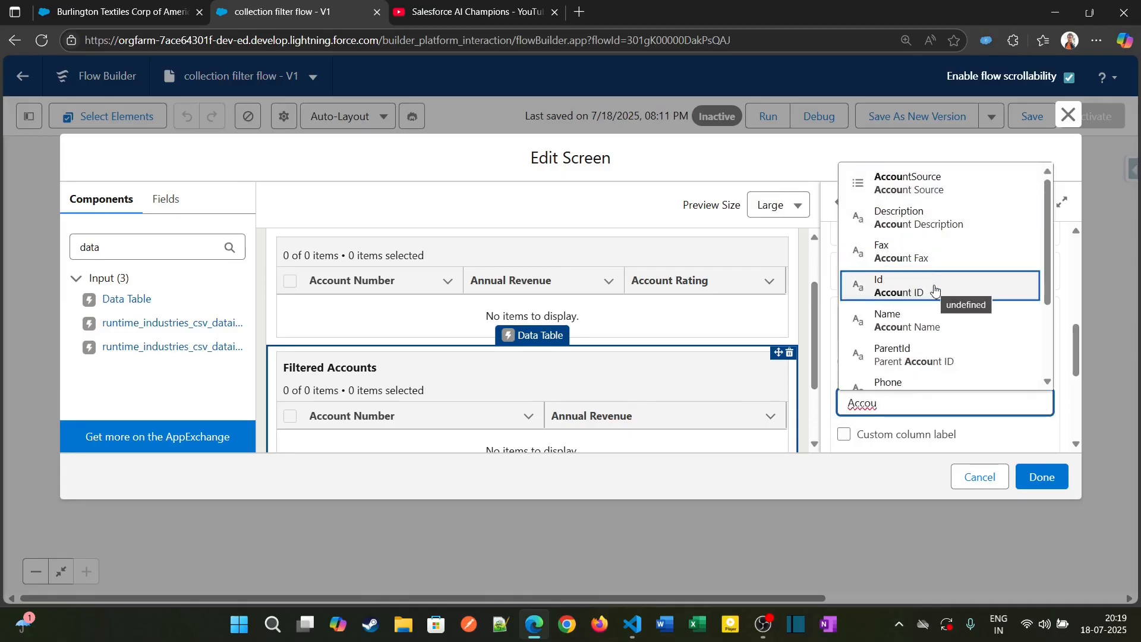
text(nt ra)
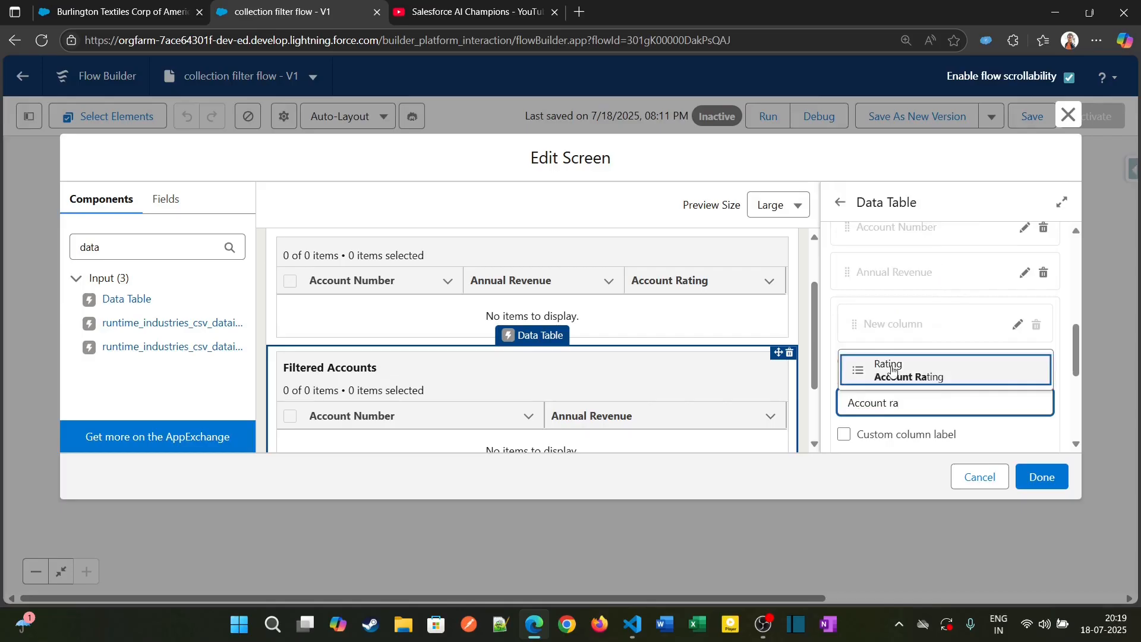
click(893, 370)
click(1022, 384)
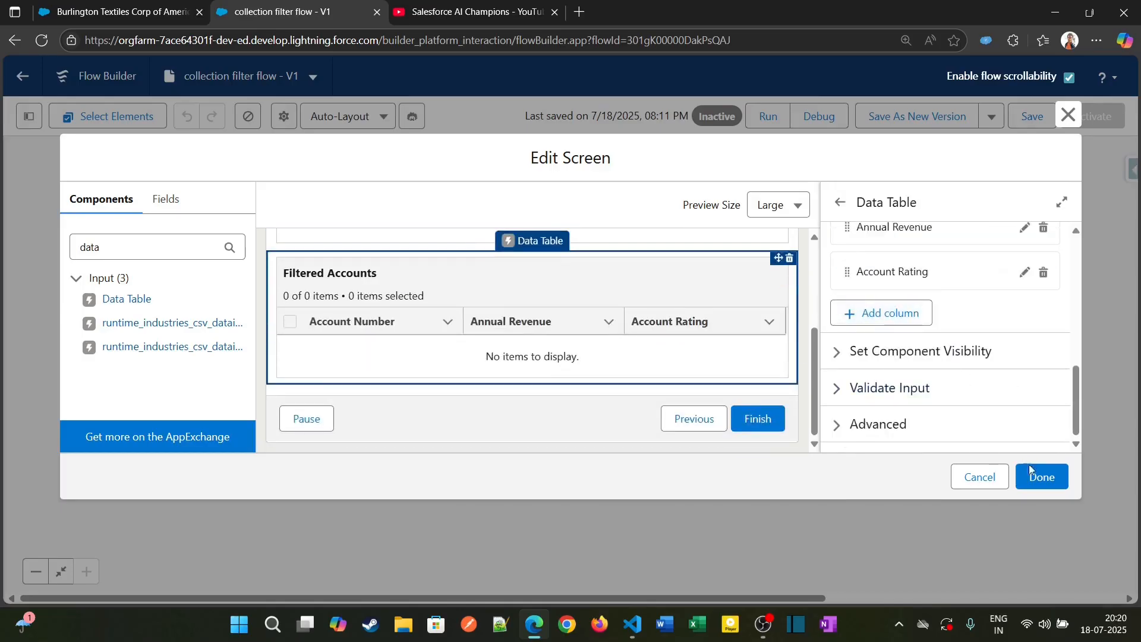
click(1040, 474)
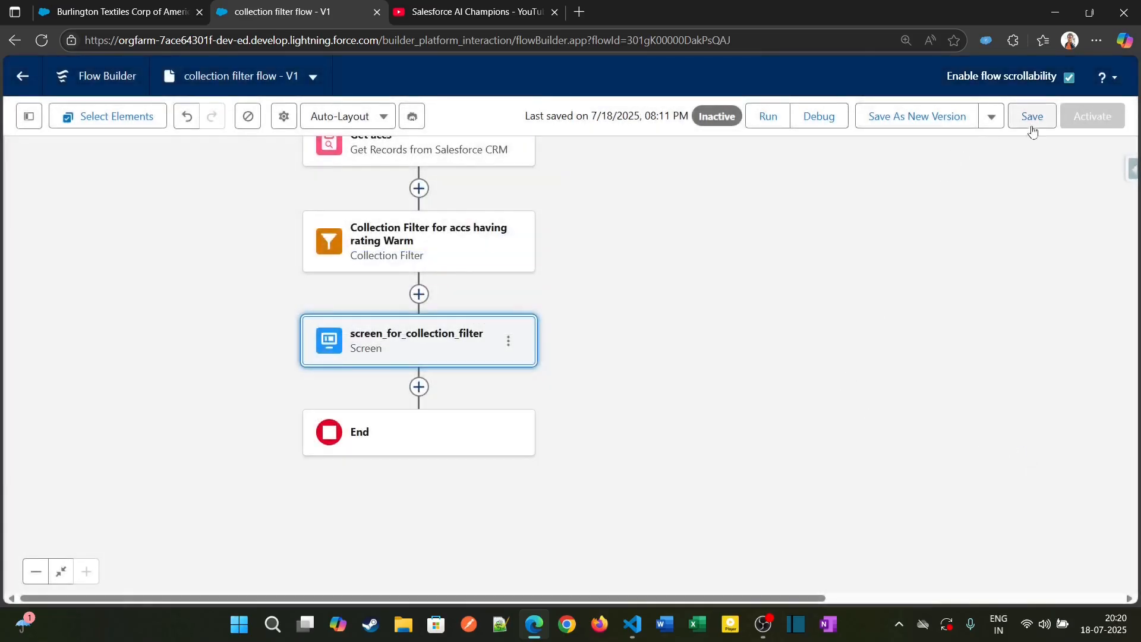
Save the flow and run it in debug mode with the default debug options
click(1032, 128)
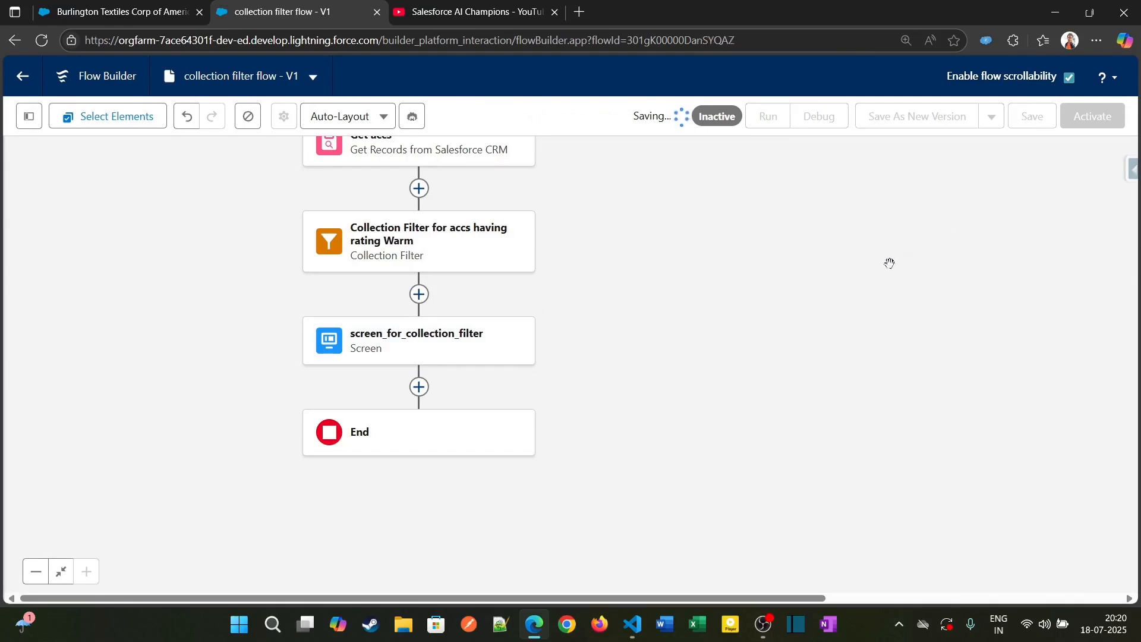
click(820, 115)
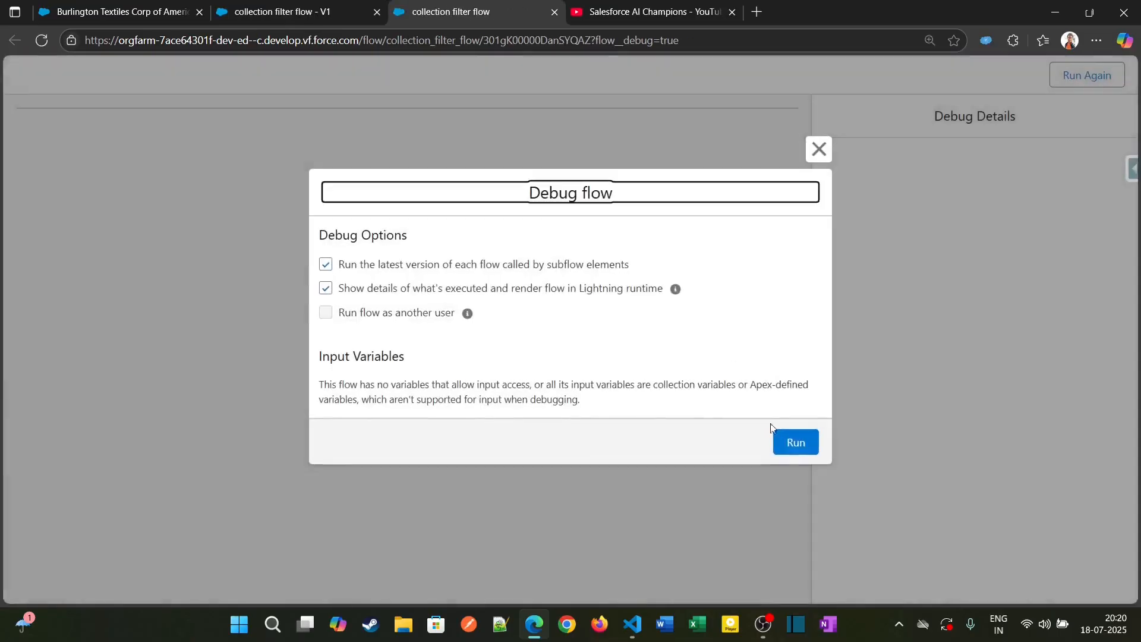
click(791, 441)
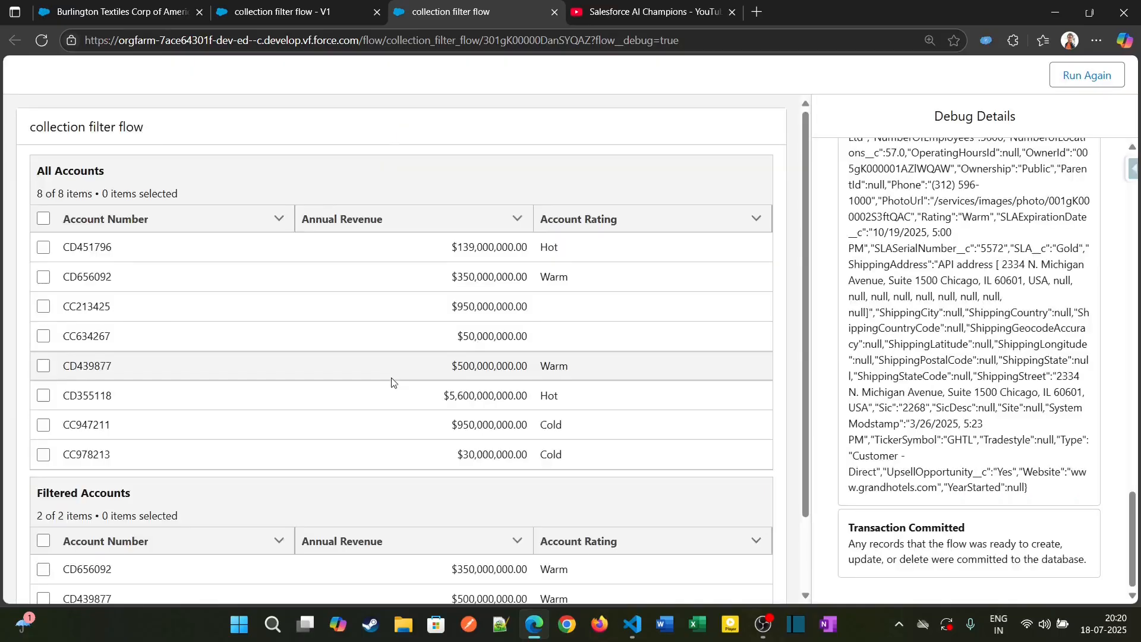
Compare the ratings in the All Accounts and Filtered Accounts tables of the debug run, then return to the flow canvas
scroll(391, 377, down, 2)
scroll(391, 376, up, 2)
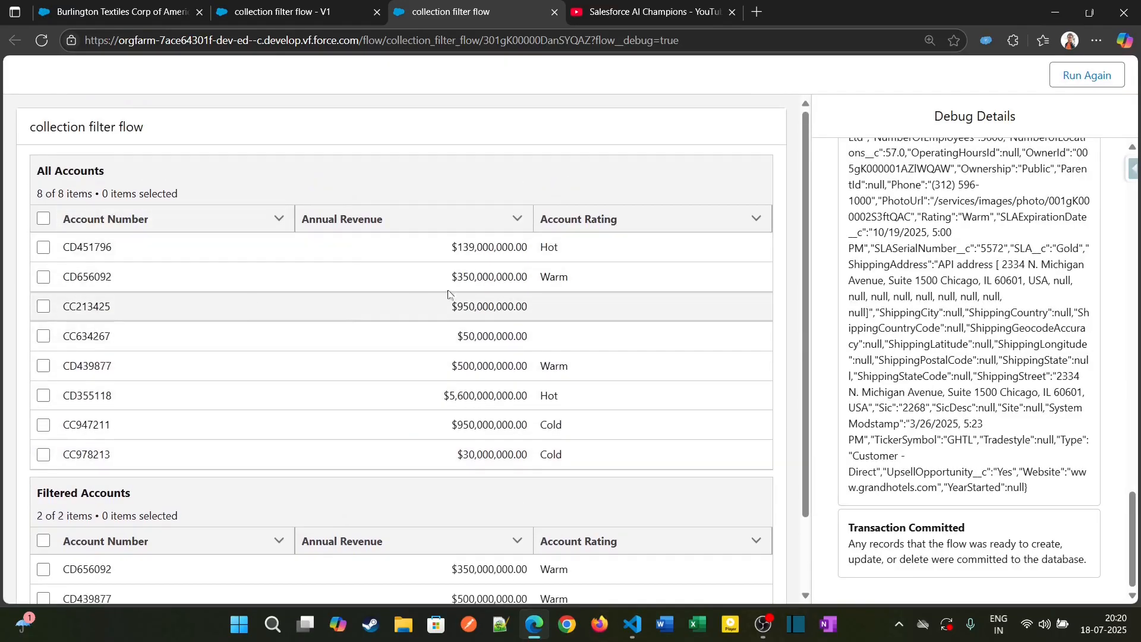
scroll(563, 374, down, 2)
scroll(433, 276, up, 2)
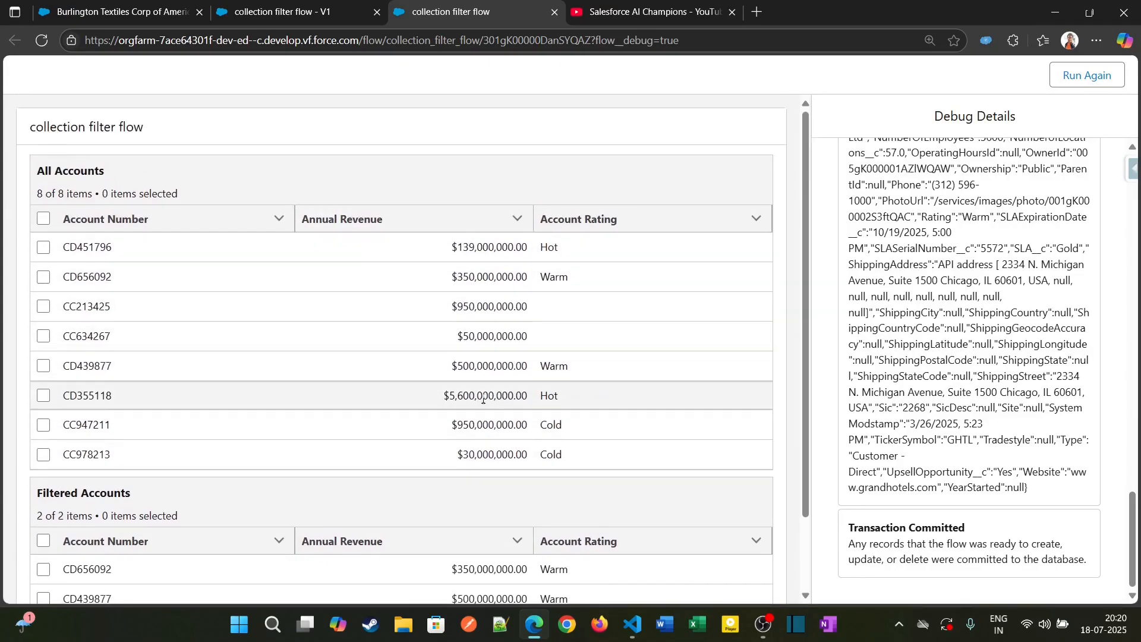
scroll(486, 429, down, 2)
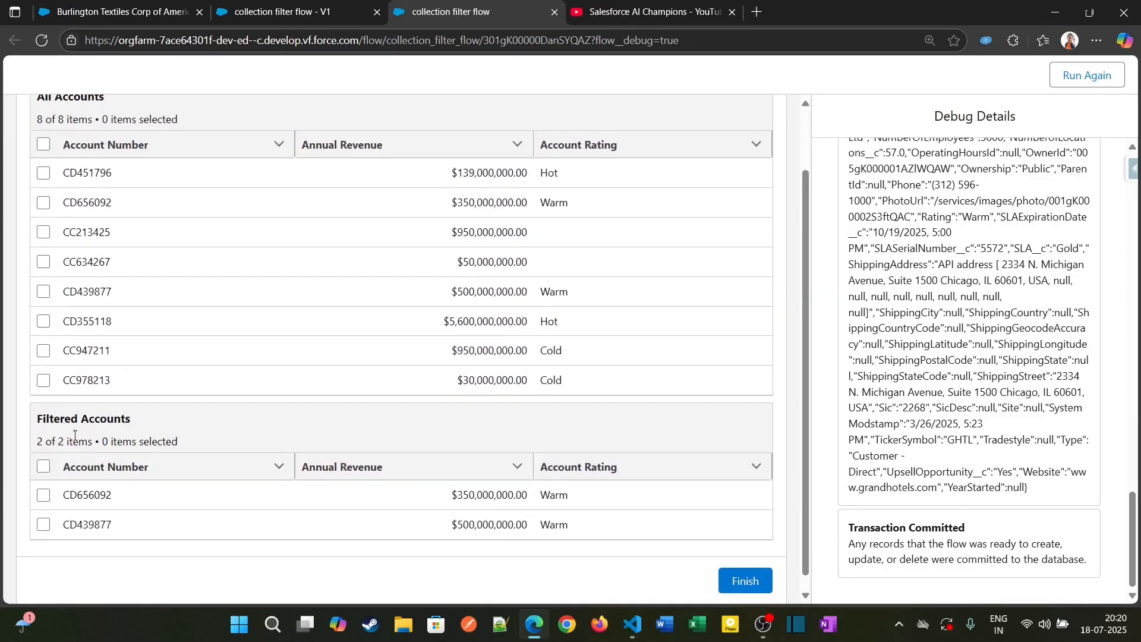
drag(42, 421, 137, 424)
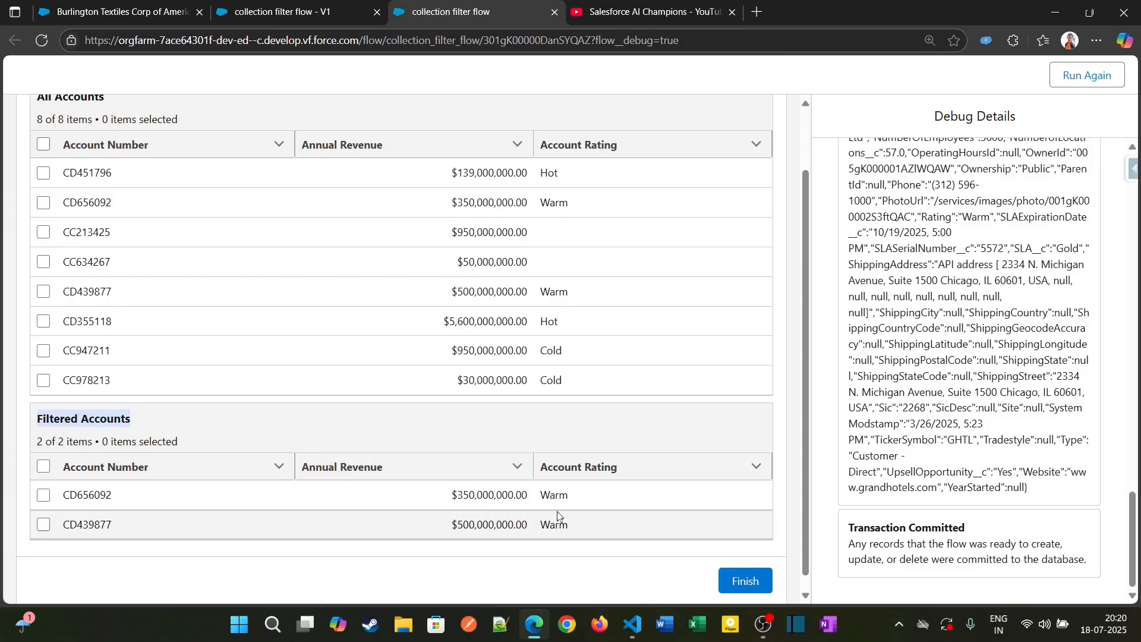
click(291, 13)
click(461, 14)
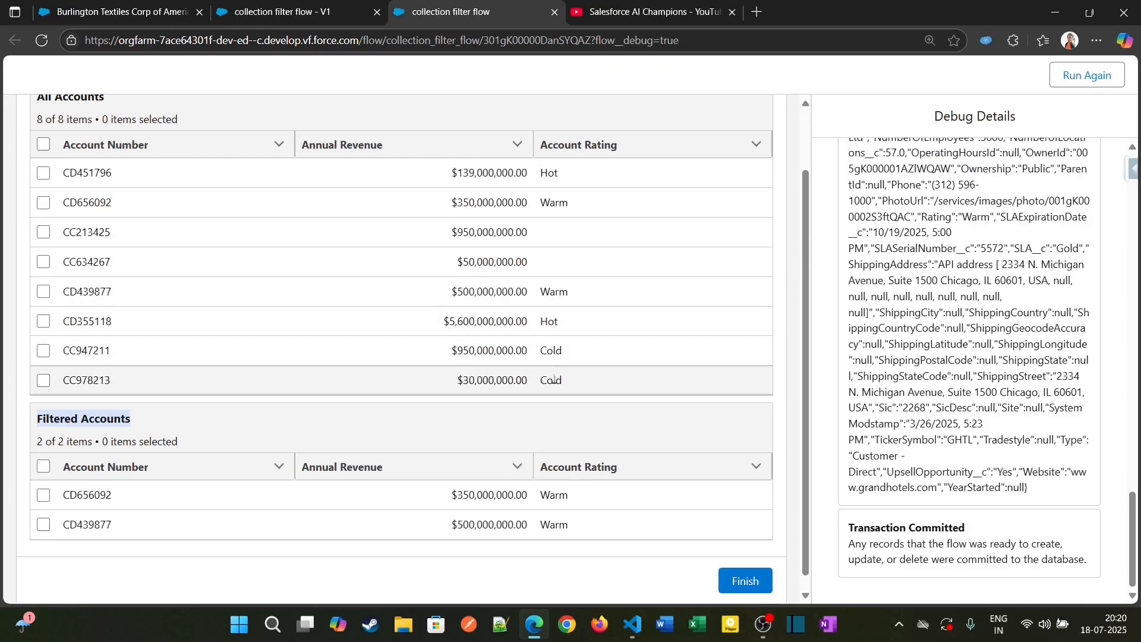
scroll(561, 404, up, 2)
scroll(562, 405, down, 2)
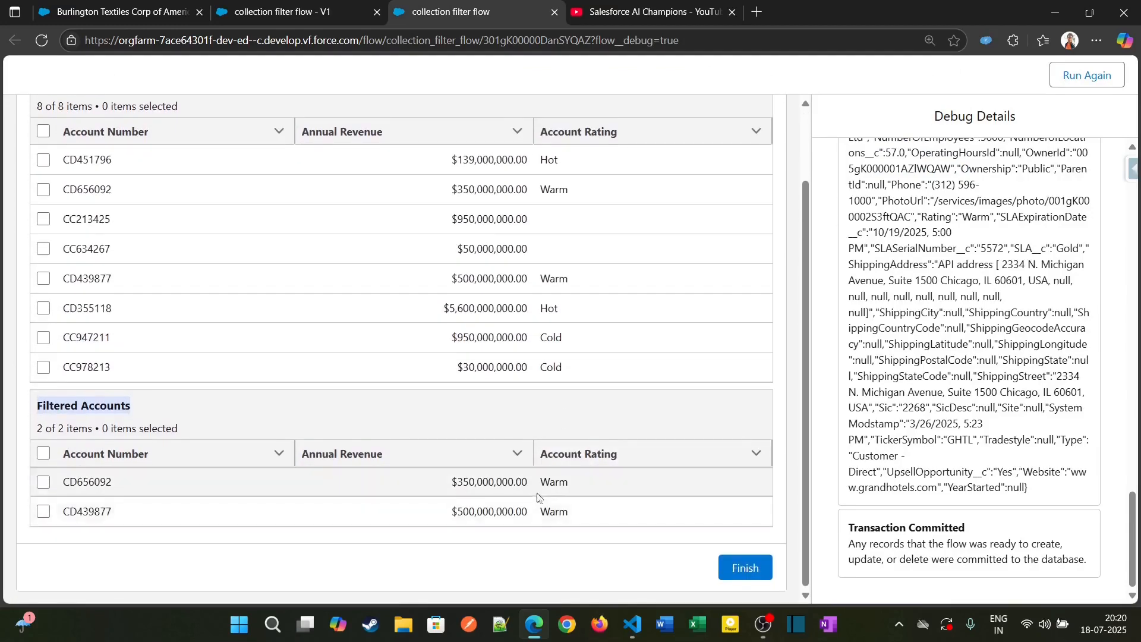
click(345, 11)
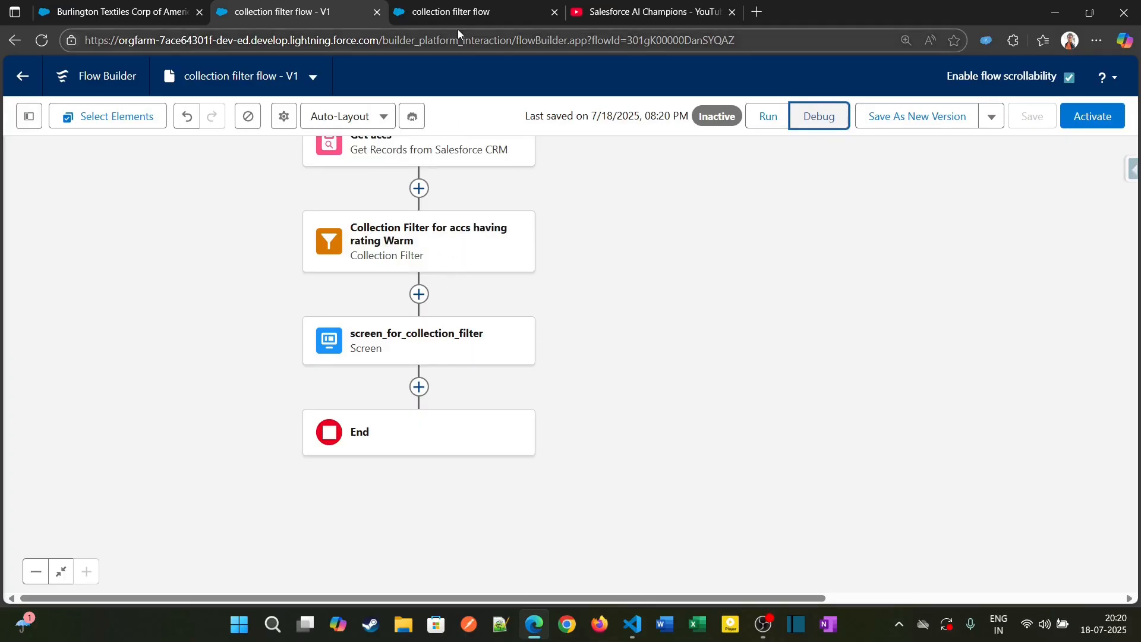
mouse_move(459, 19)
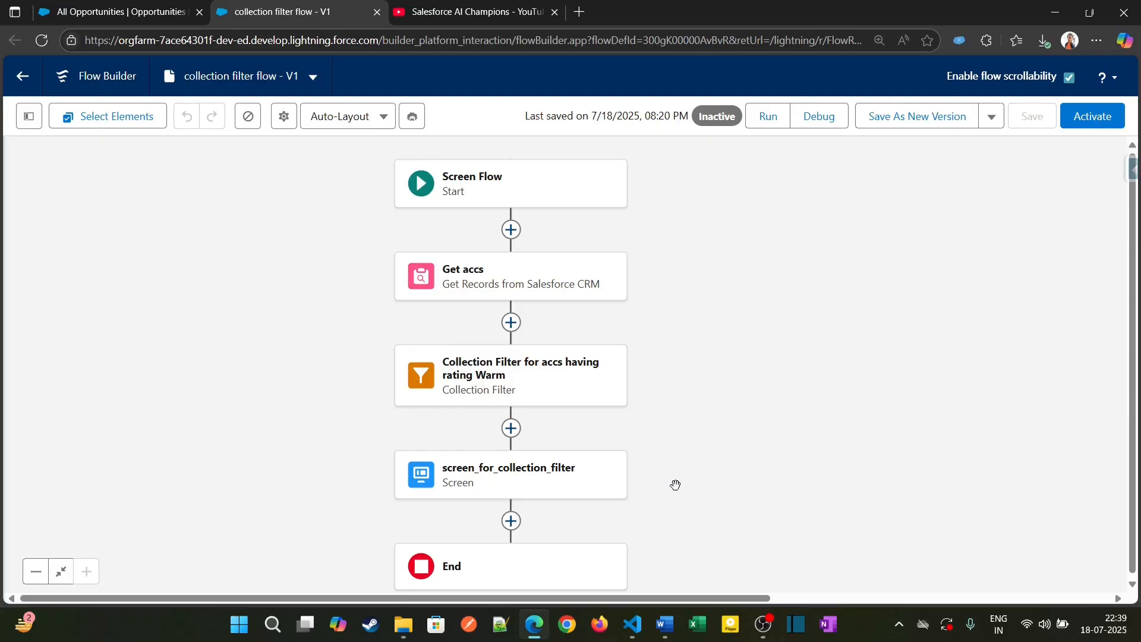
Switch to the Word document Collection Filter in Salesforce Flow and read the Top Use Cases for Collection Filter section
click(665, 624)
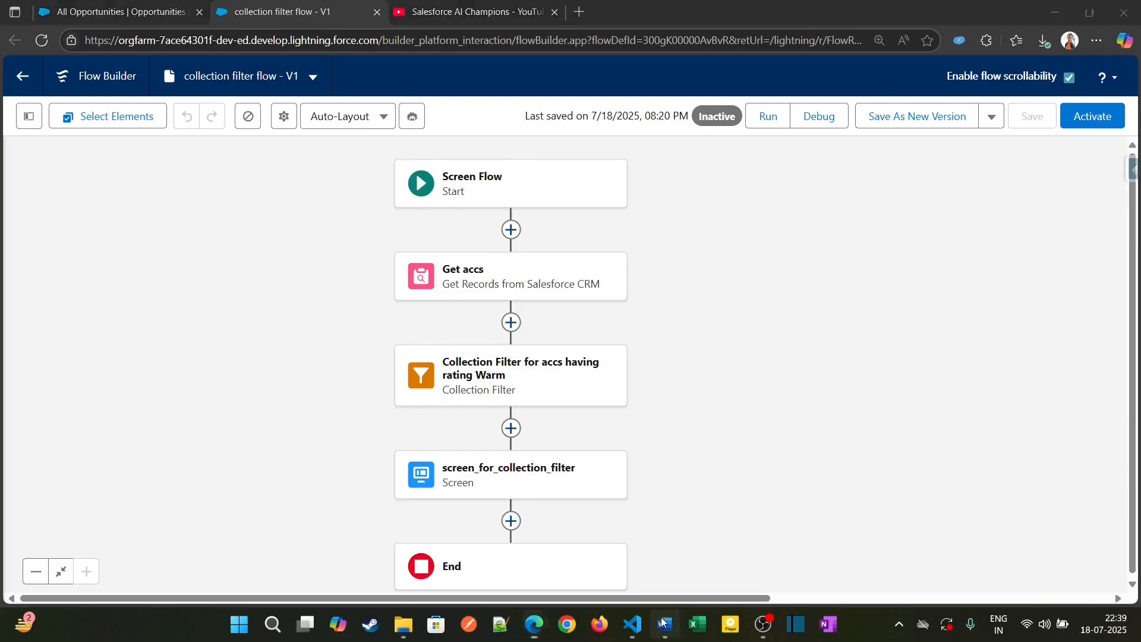
scroll(562, 478, up, 5)
scroll(562, 479, down, 1)
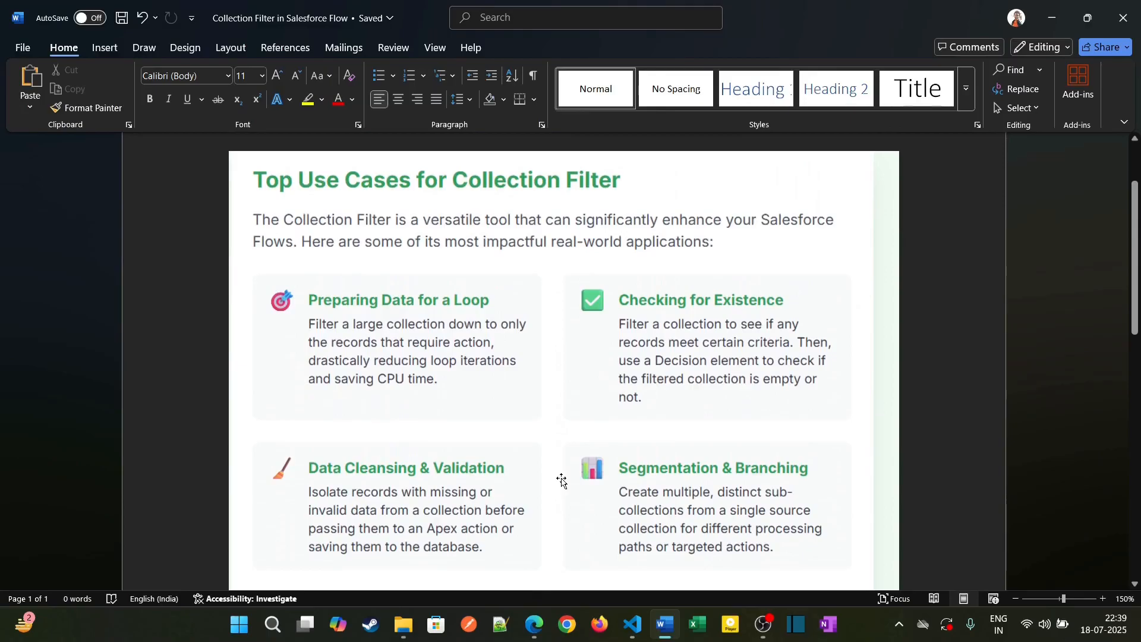
scroll(562, 479, down, 1)
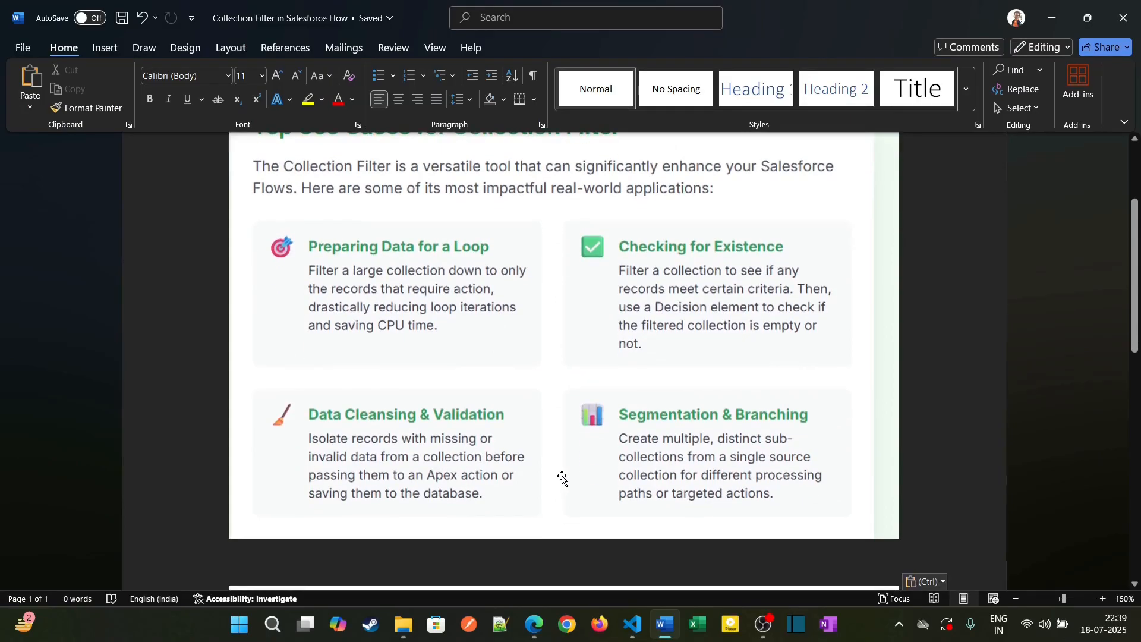
scroll(562, 478, up, 1)
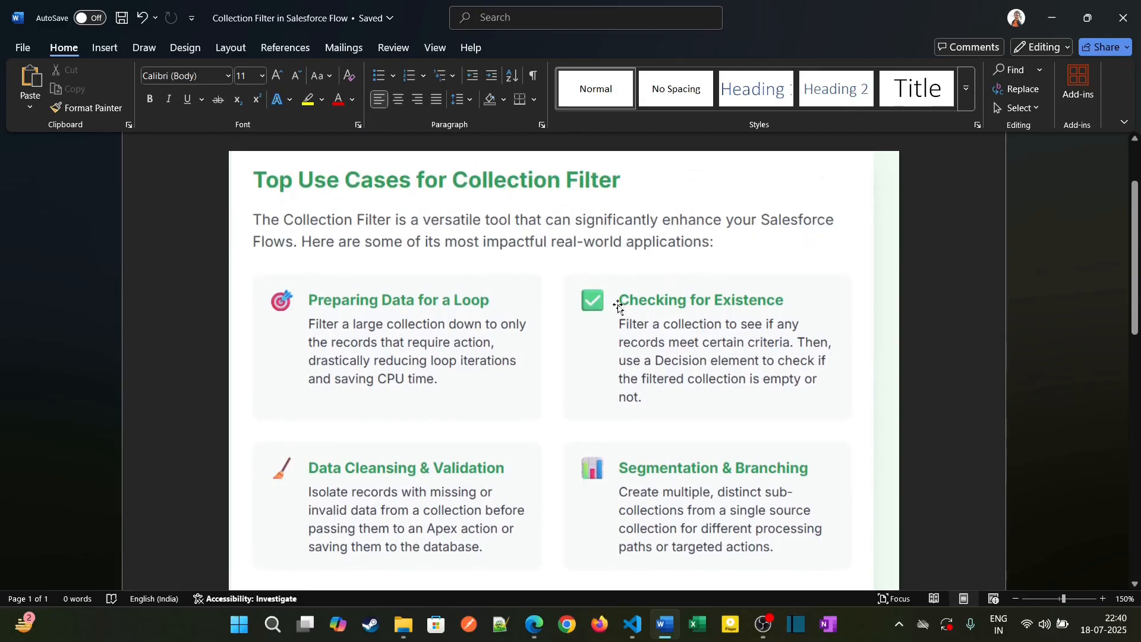
scroll(491, 354, down, 1)
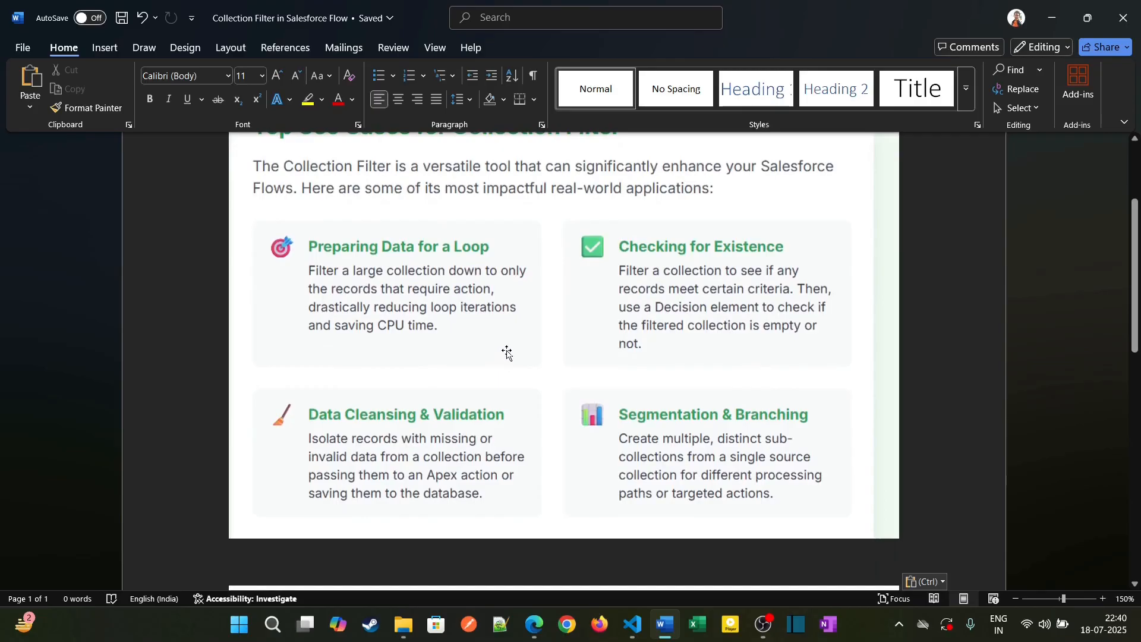